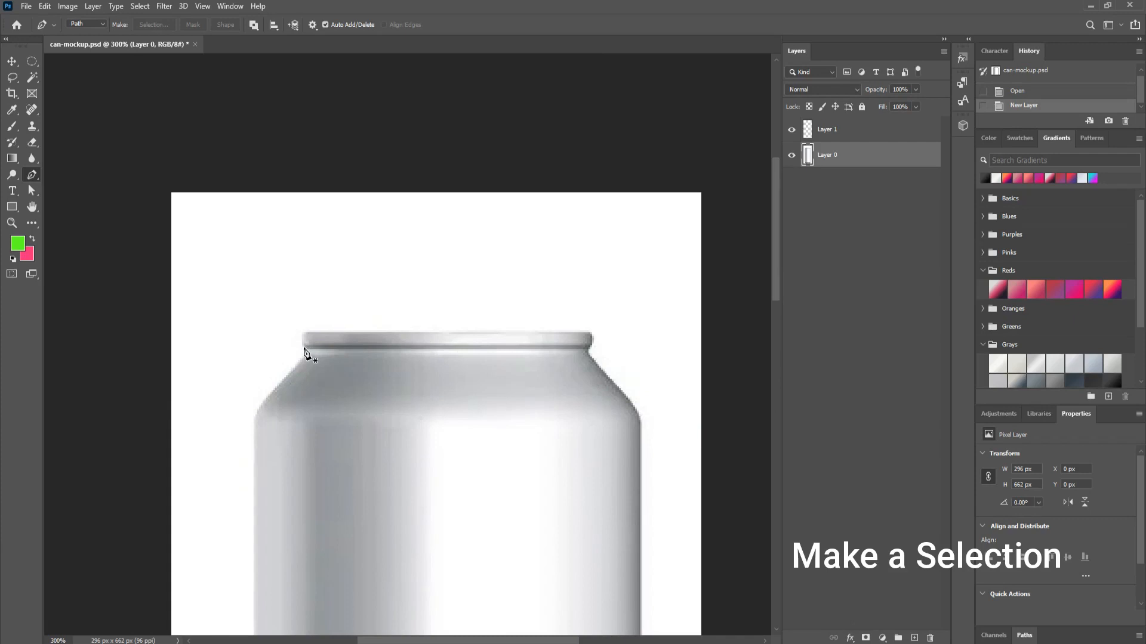
Step: Trace a closed four-point path around the can's top rim and load it as a selection on Layer 1
left_click(303, 347)
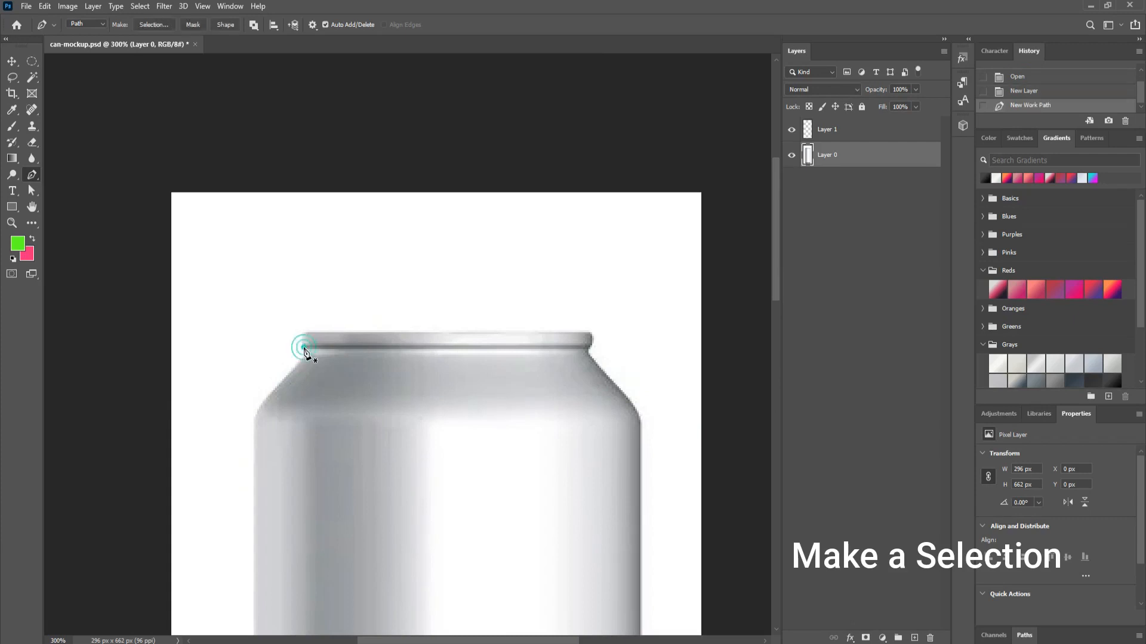
left_click(590, 348)
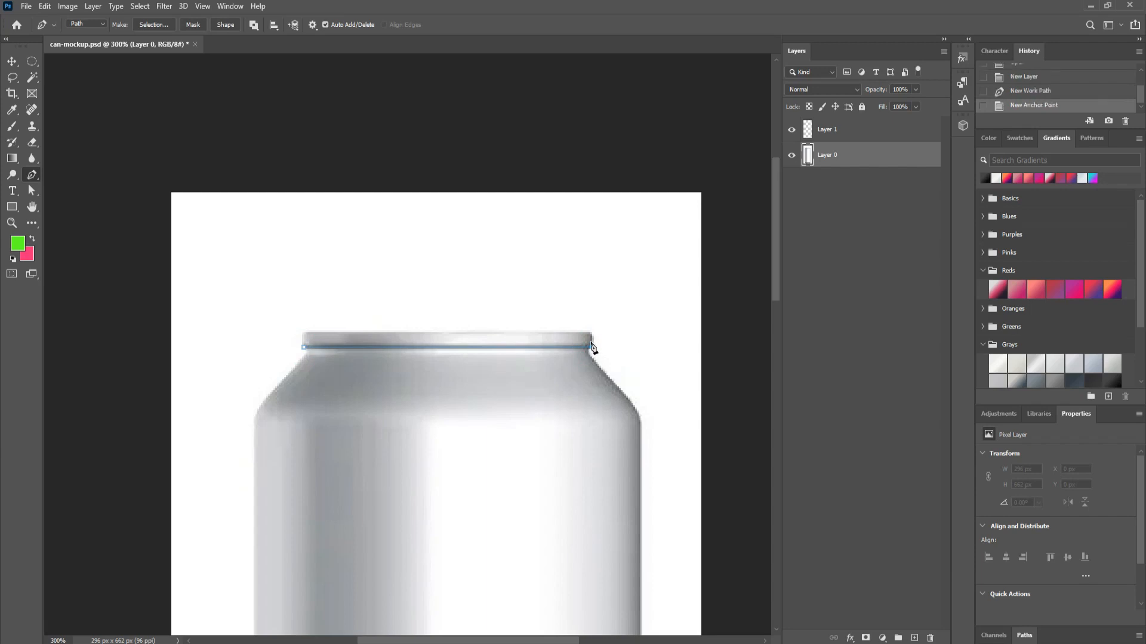
left_click(590, 332)
left_click(304, 333)
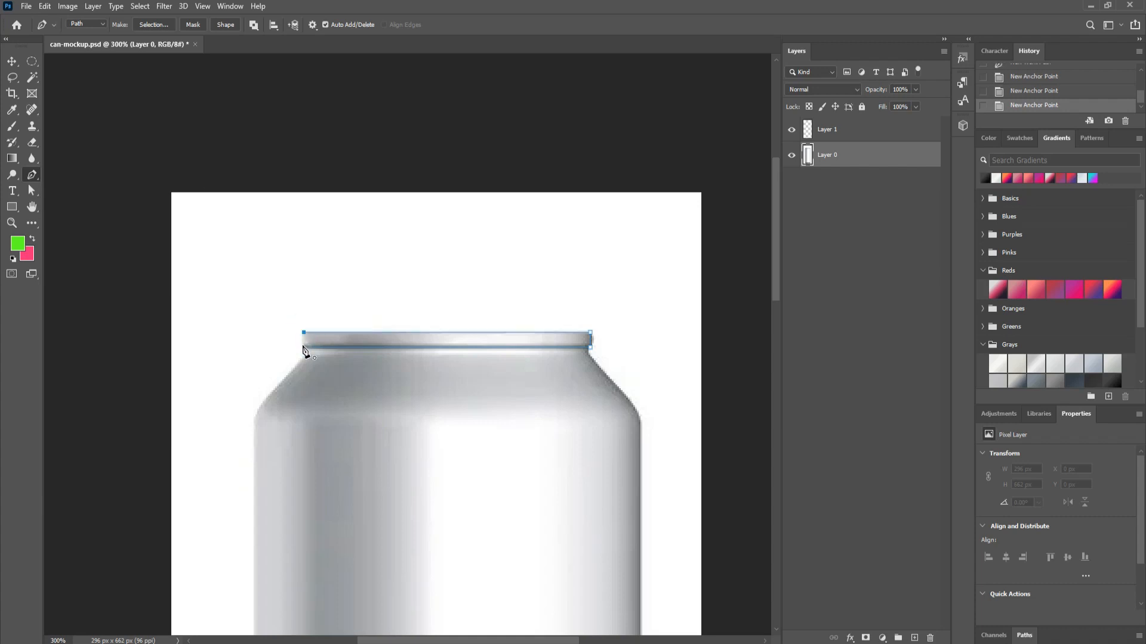
left_click(303, 347)
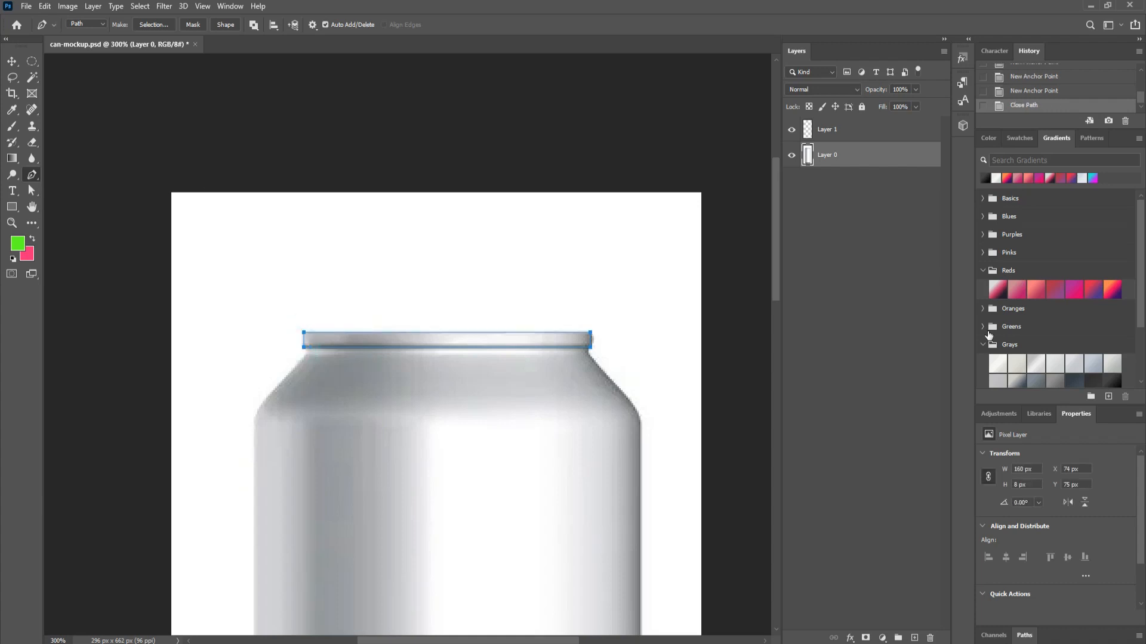
left_click(869, 130)
key("ctrl+Return")
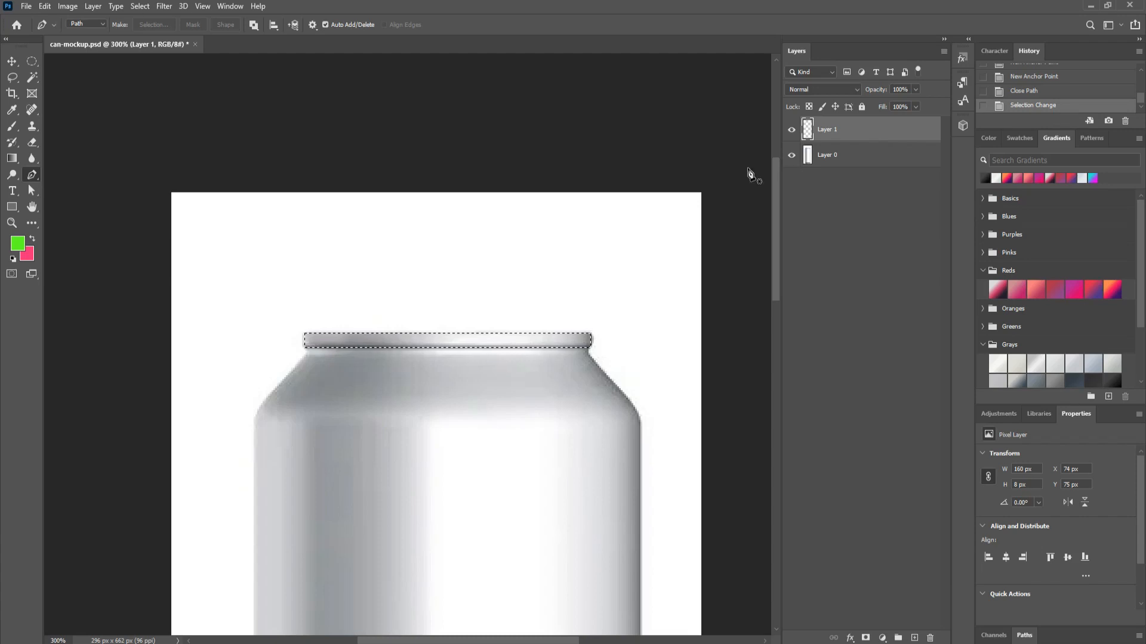
Step: Fill the rim selection on Layer 1 with a lighter pink, ff4880
left_click(22, 248)
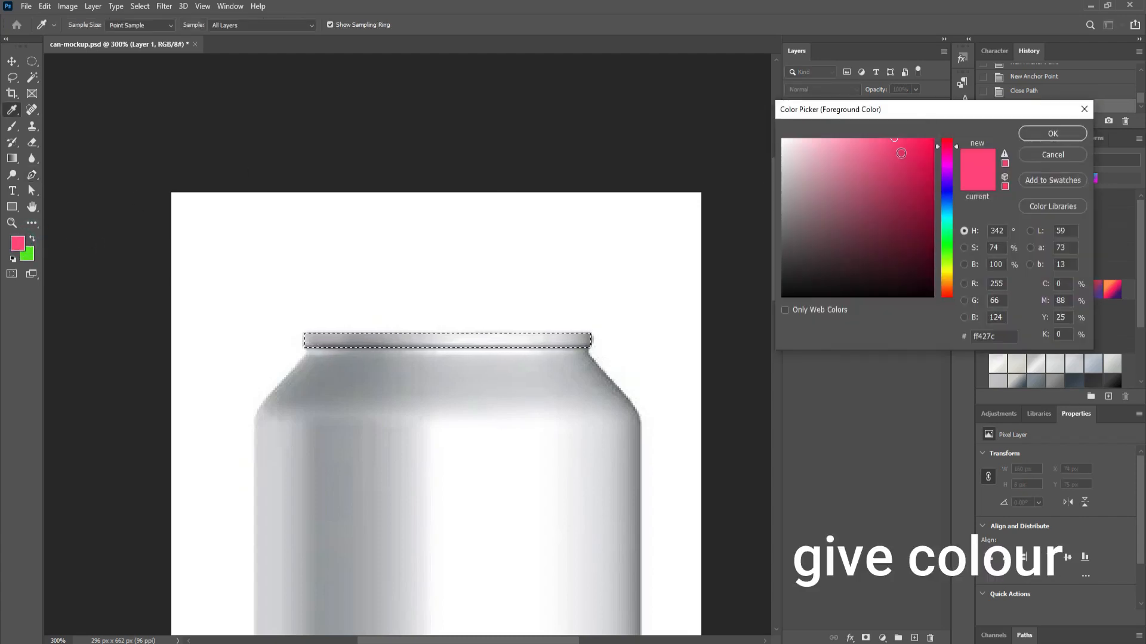
mouse_move(893, 144)
left_mouse_down()
mouse_move(875, 138)
mouse_move(891, 139)
left_mouse_up()
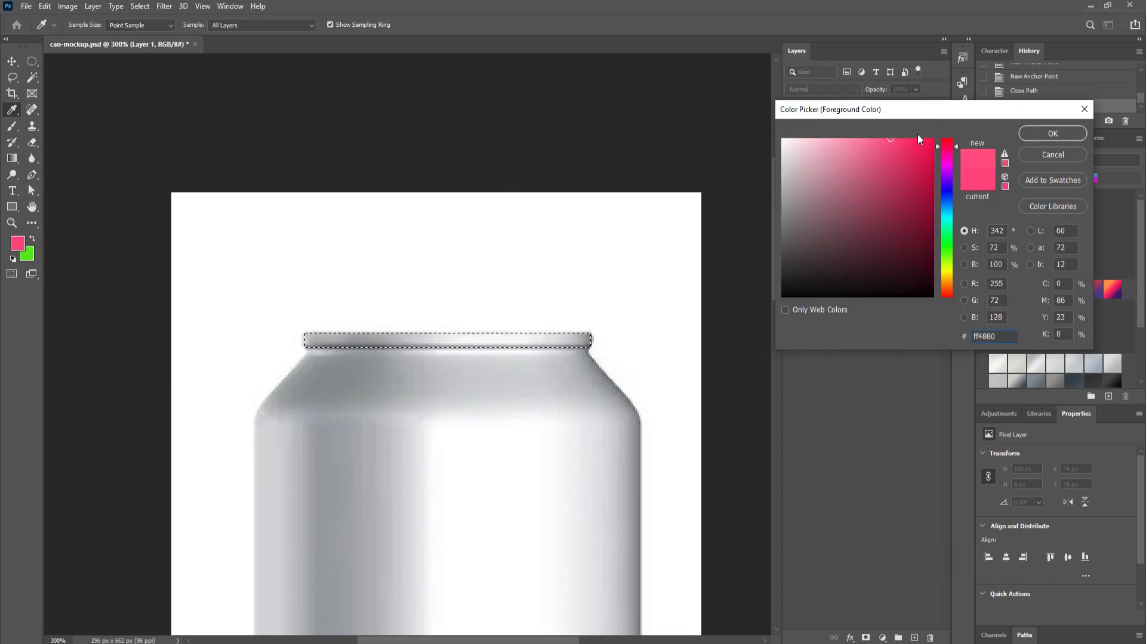
left_click(1042, 134)
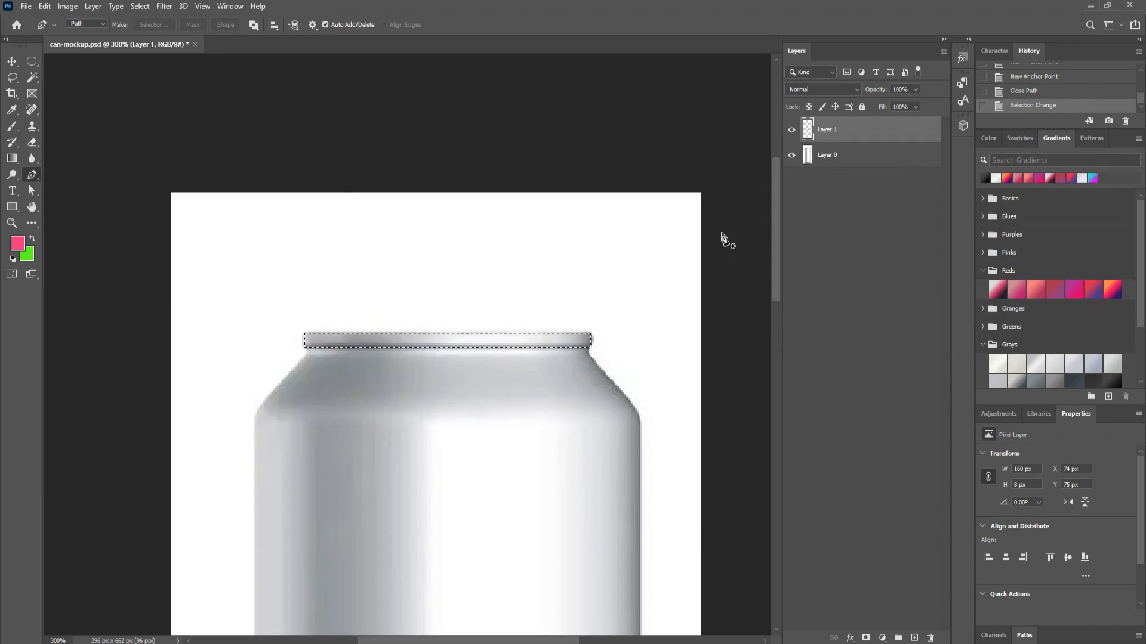
key("alt+BackSpace")
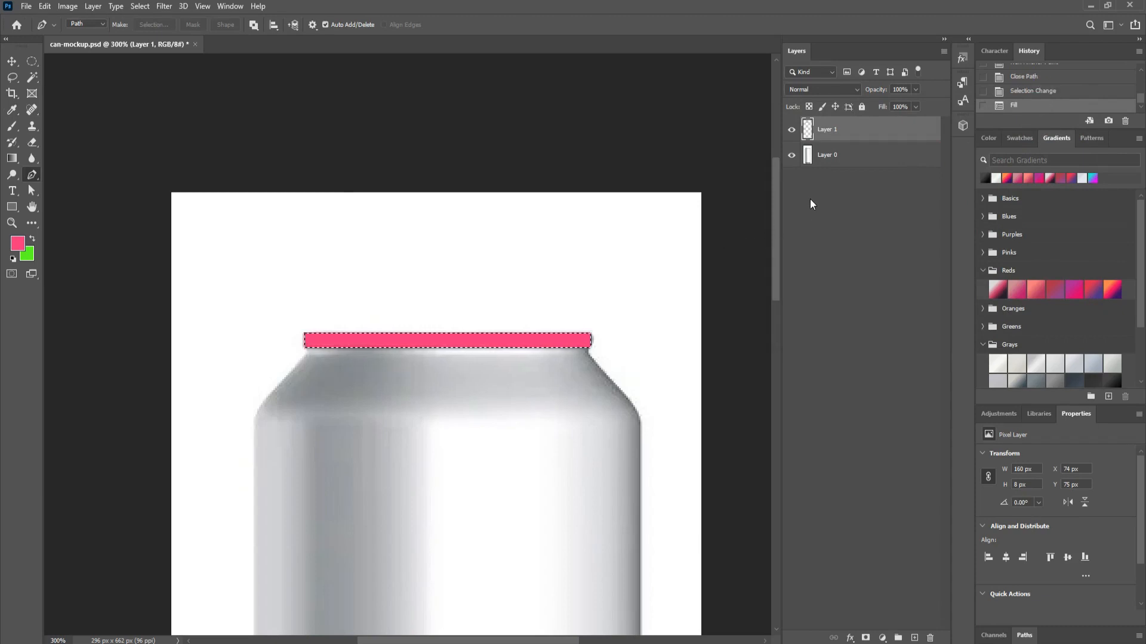
Step: Hide the pink Layer 1 and copy the can's grey rim from Layer 0 onto Layer 2
left_click(791, 131)
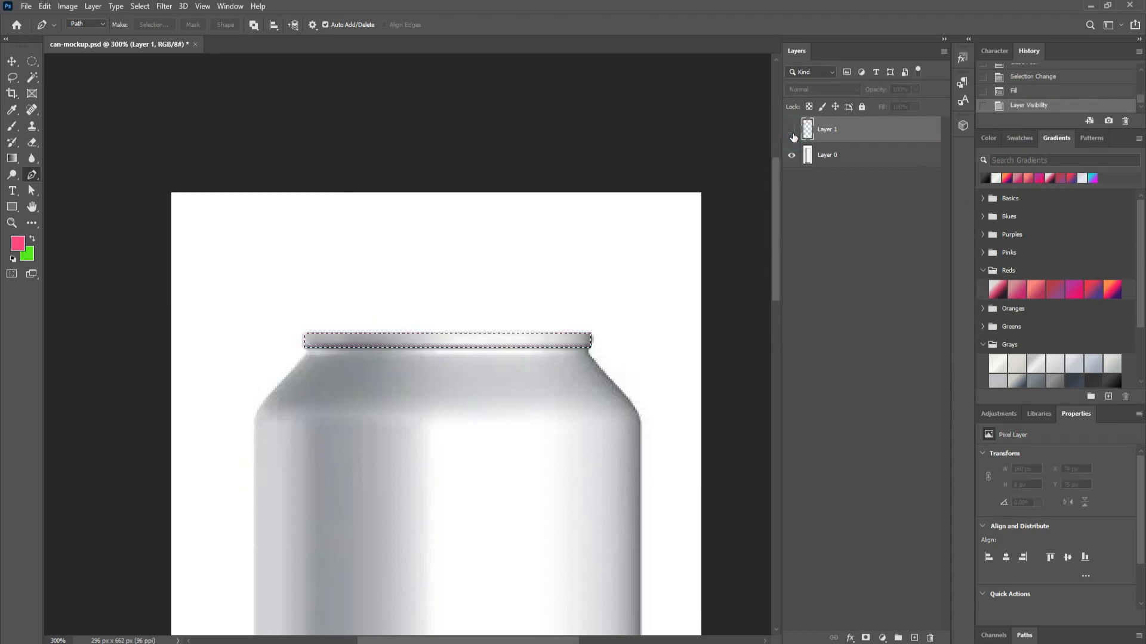
left_click(864, 164)
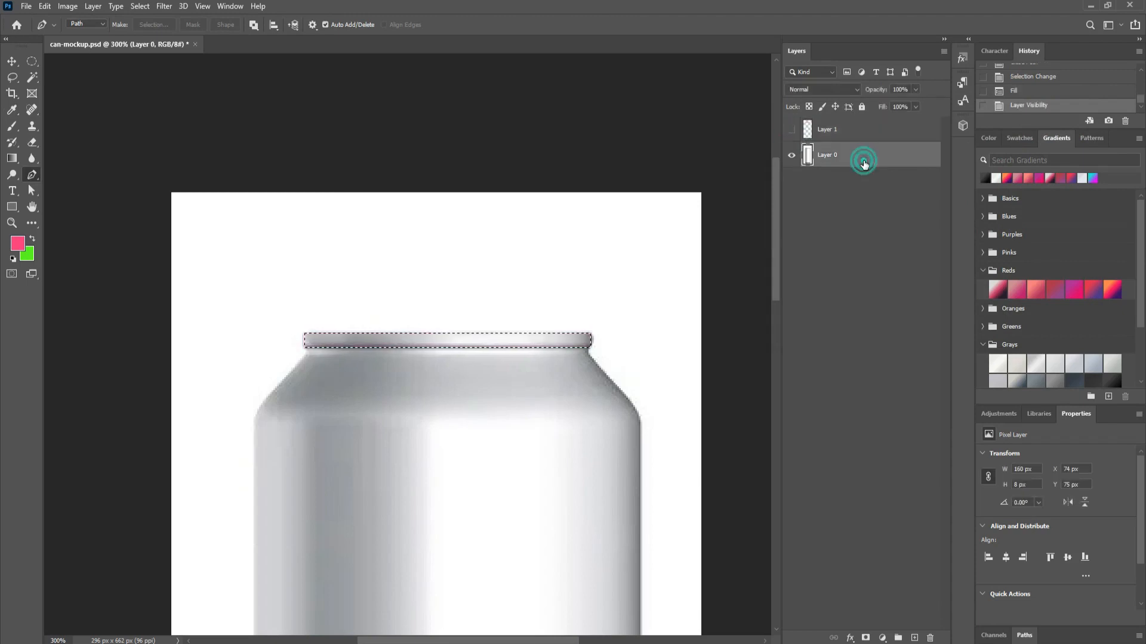
key("ctrl+j")
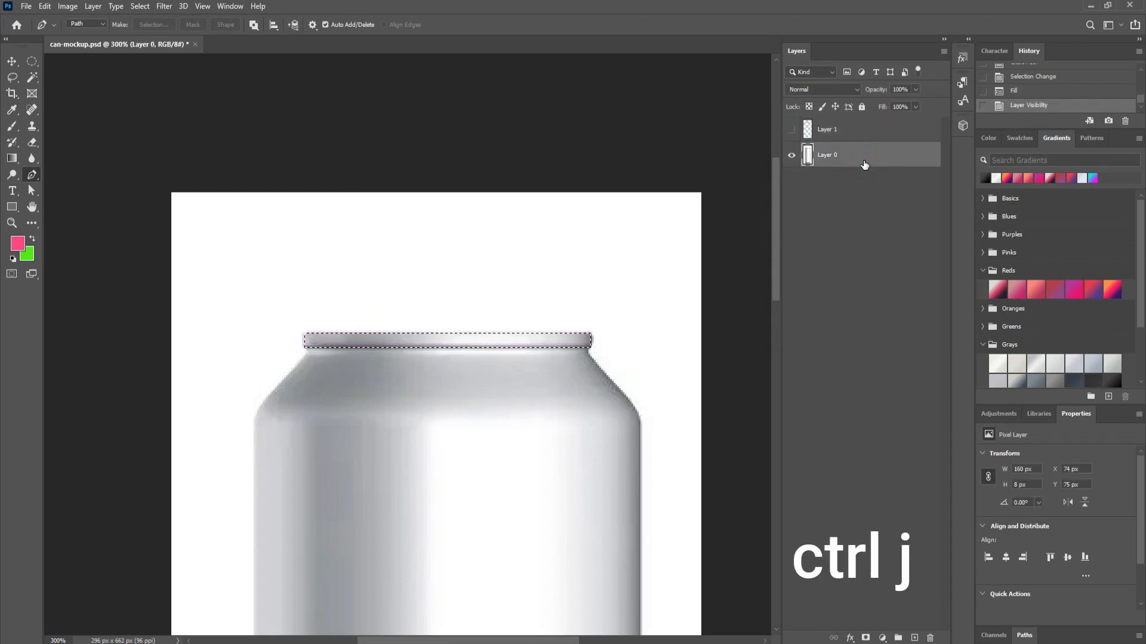
left_click(791, 180)
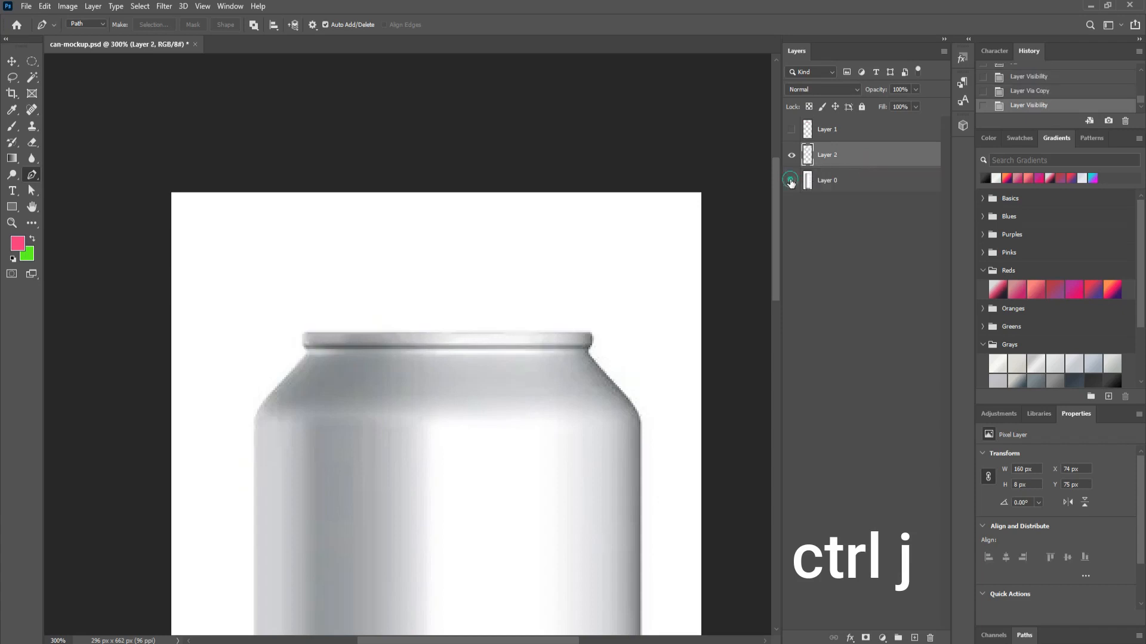
left_click(792, 180)
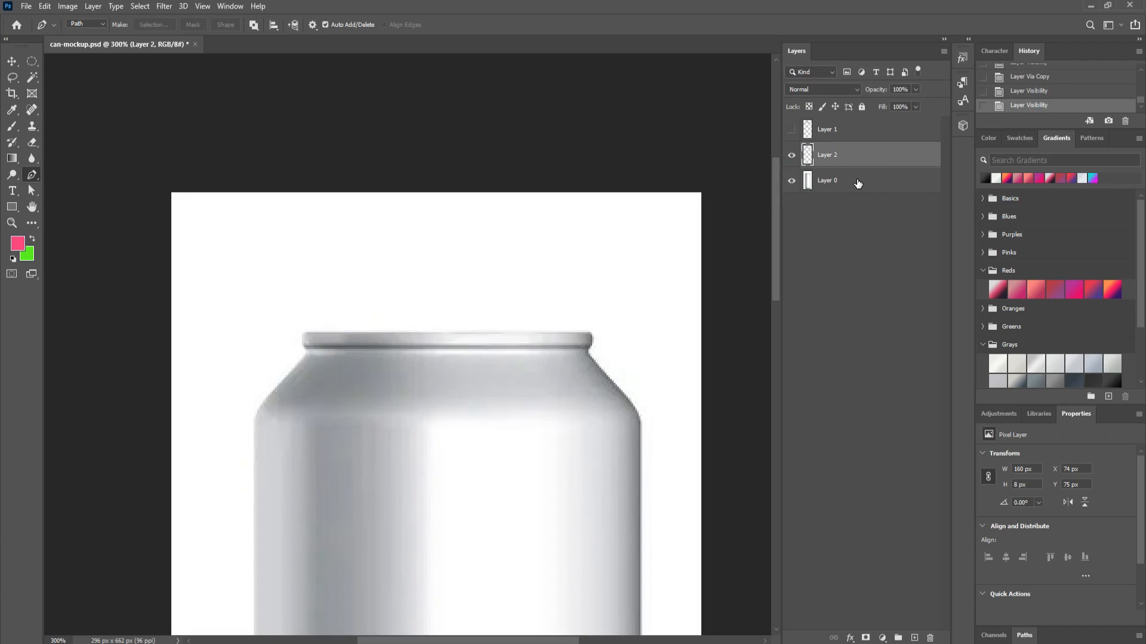
Step: Make three copies of the rim layer, move Layer 2 just below Layer 1, and show Layer 1
key("ctrl+j")
key("ctrl+j")
key("ctrl+j")
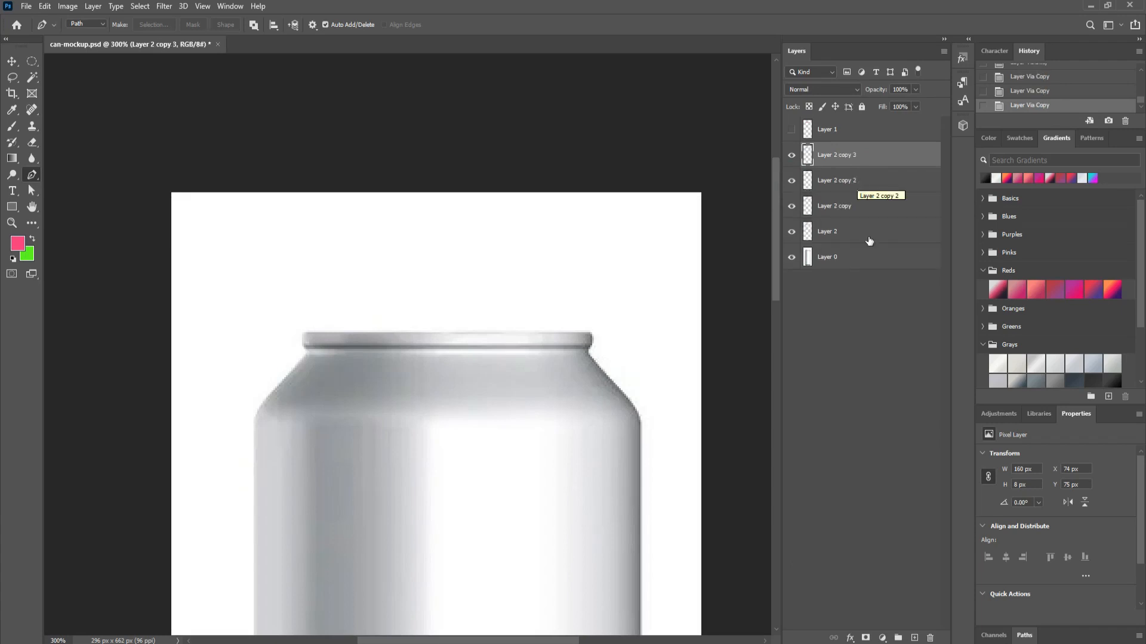
left_click(869, 298)
left_click_drag(838, 236, 844, 145)
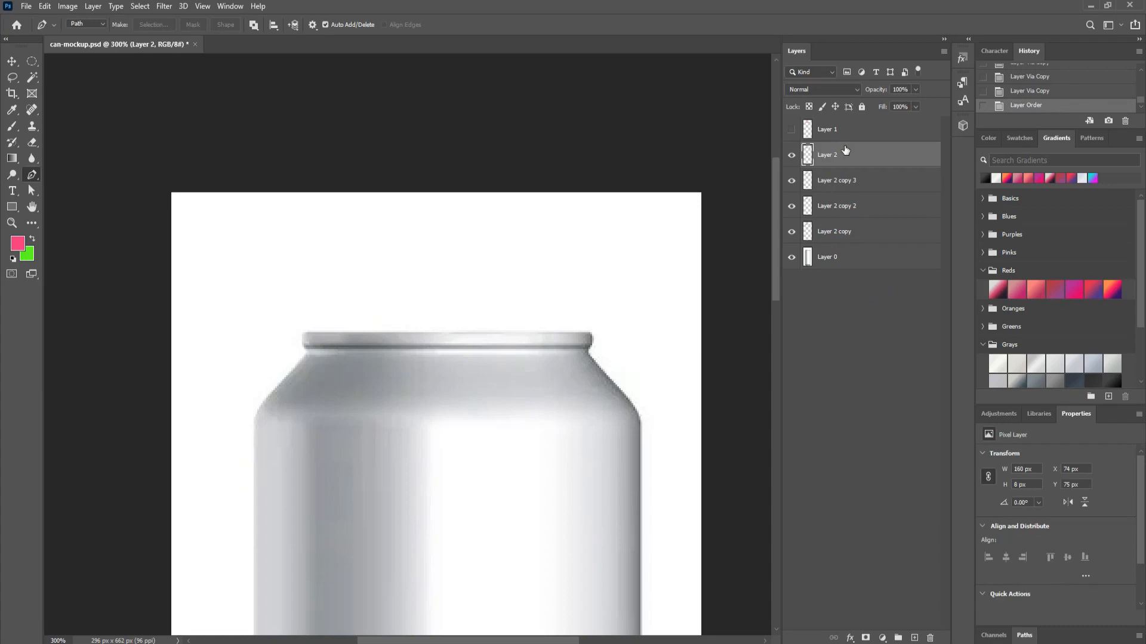
left_click(790, 131)
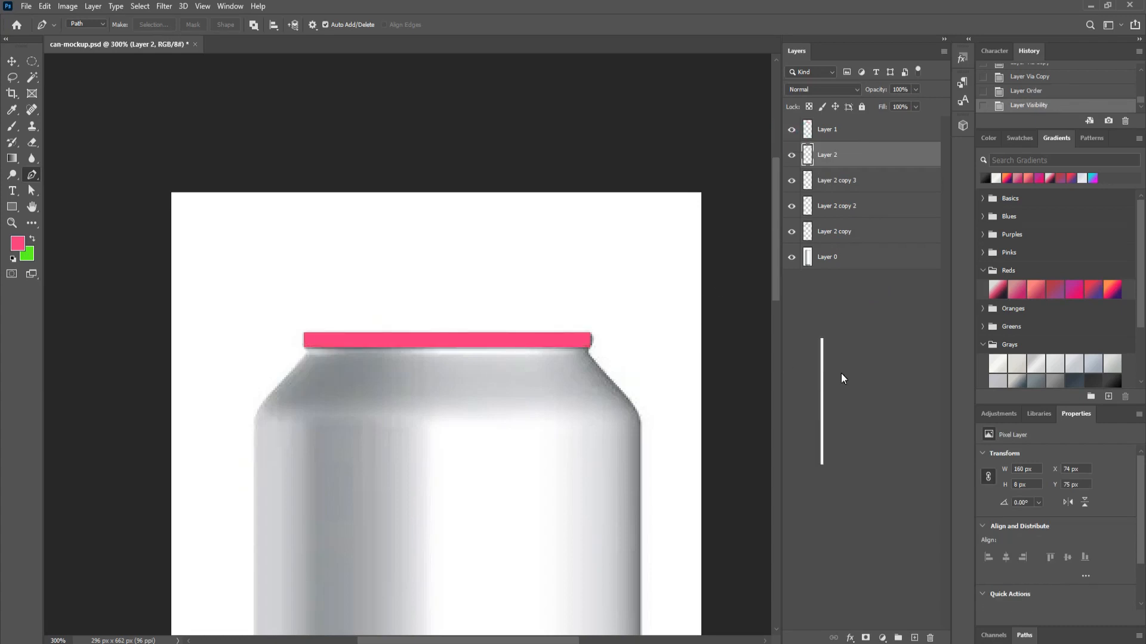
key("v")
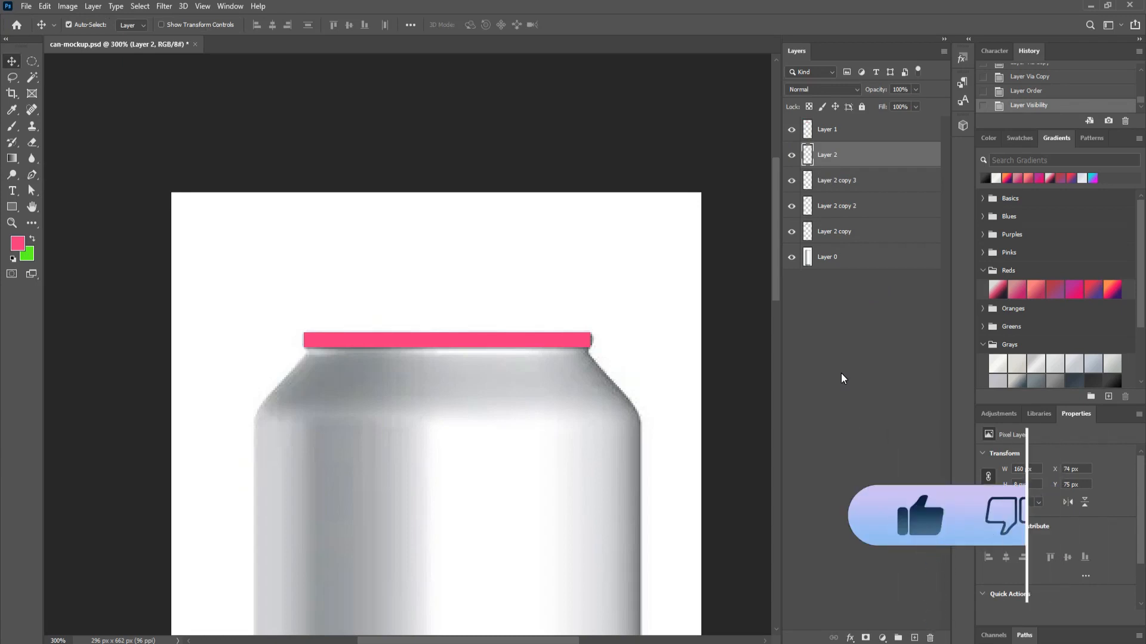
key("ctrl+minus")
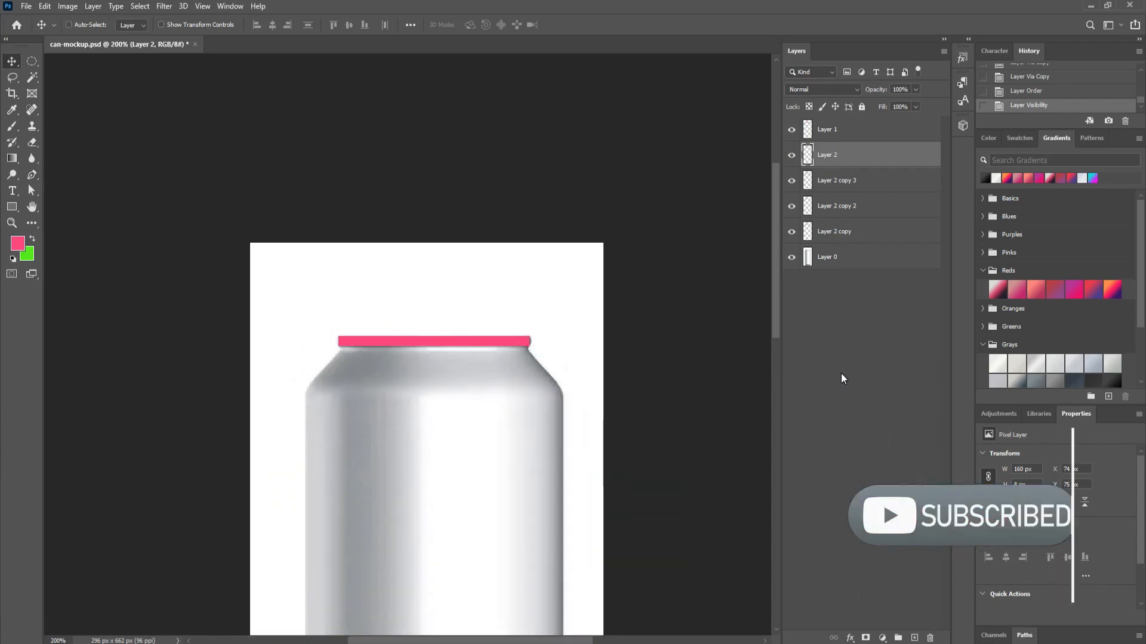
key("ctrl+minus")
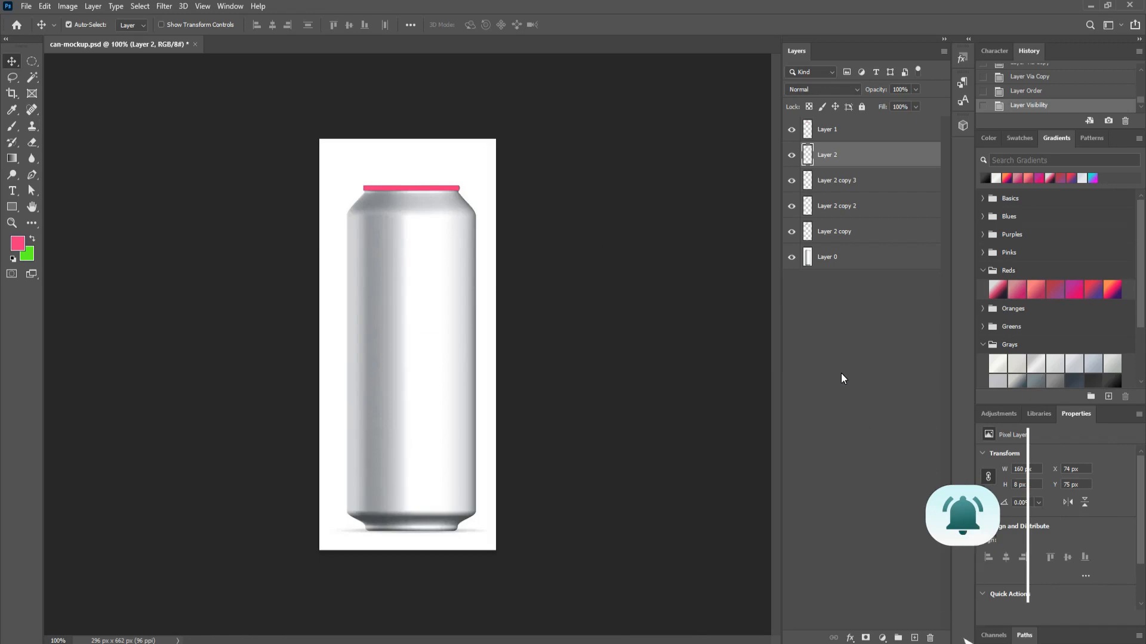
key("ctrl+plus")
key("ctrl+plus")
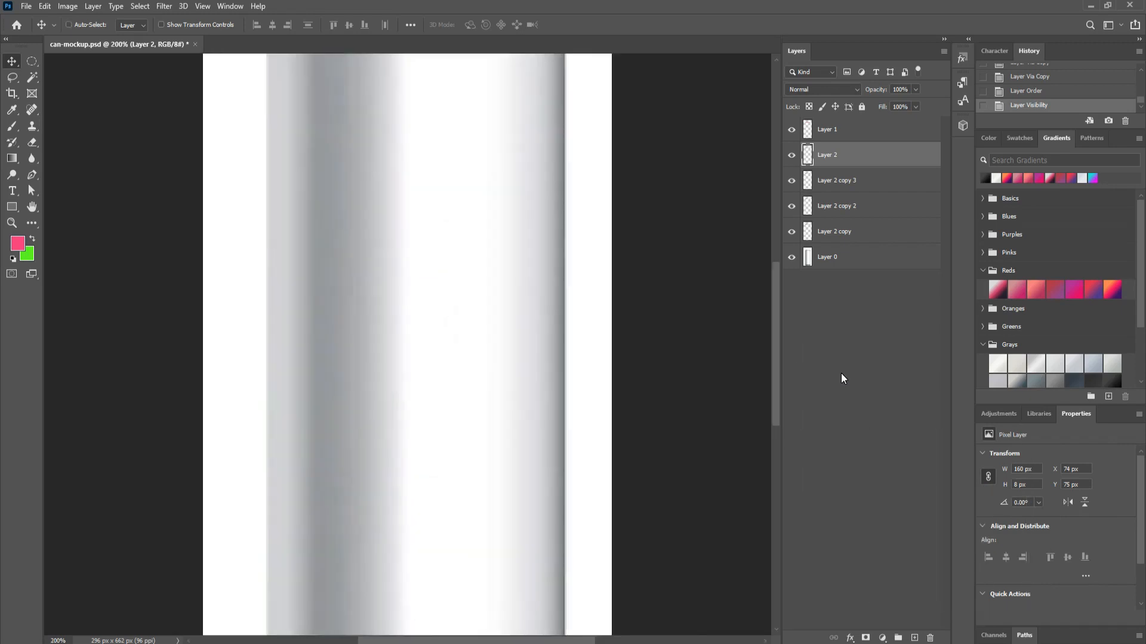
left_click_drag(608, 161, 589, 555)
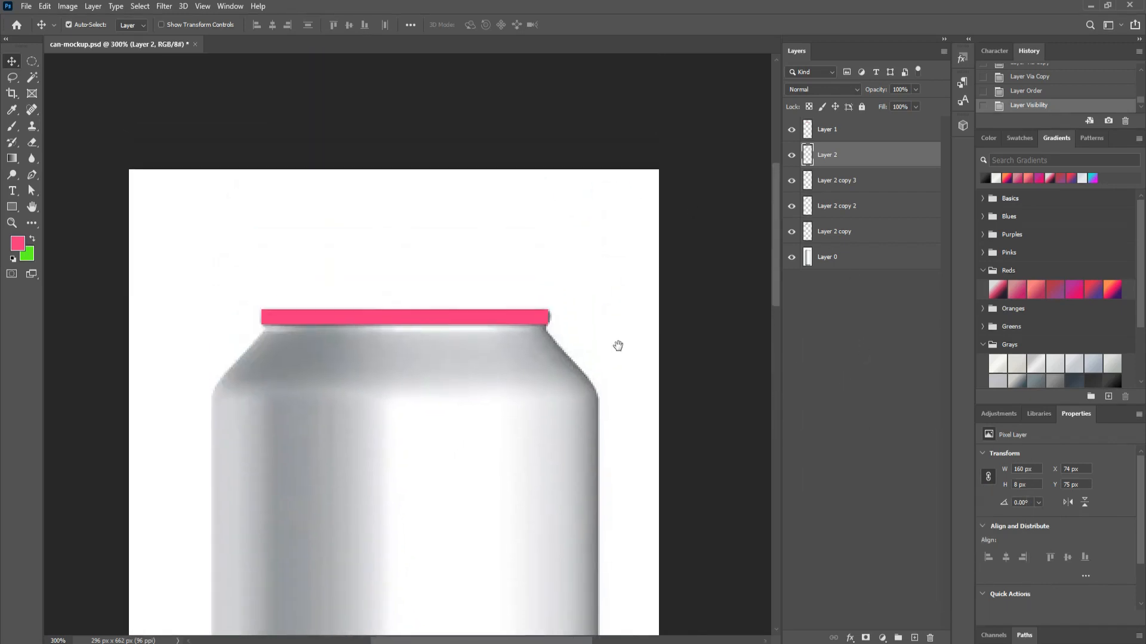
left_click_drag(616, 317, 644, 366)
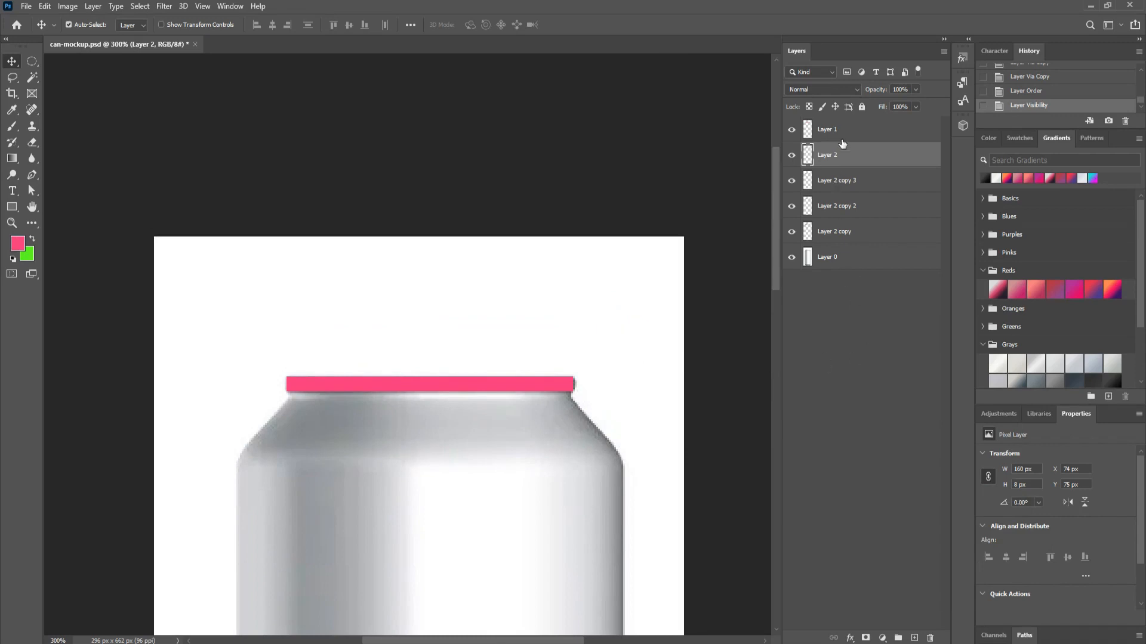
left_click(840, 130)
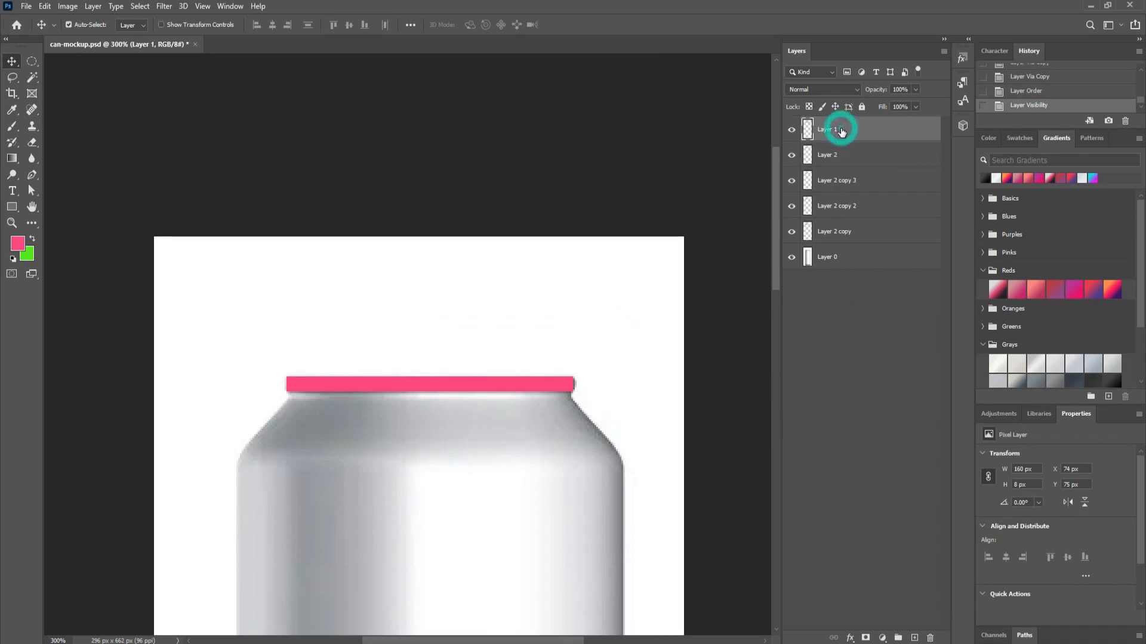
left_click(791, 131)
left_click(792, 131)
Step: Convert Layer 1 to a smart object and move Layer 2 copy, copy 2 and copy 3 to the top
right_click(840, 133)
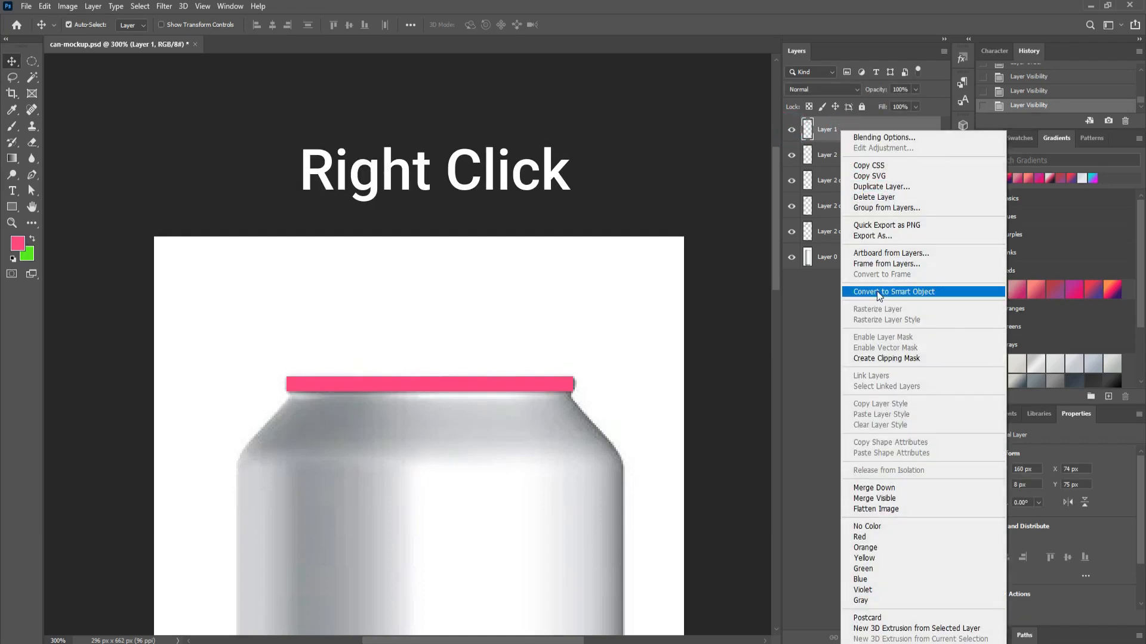
left_click(939, 292)
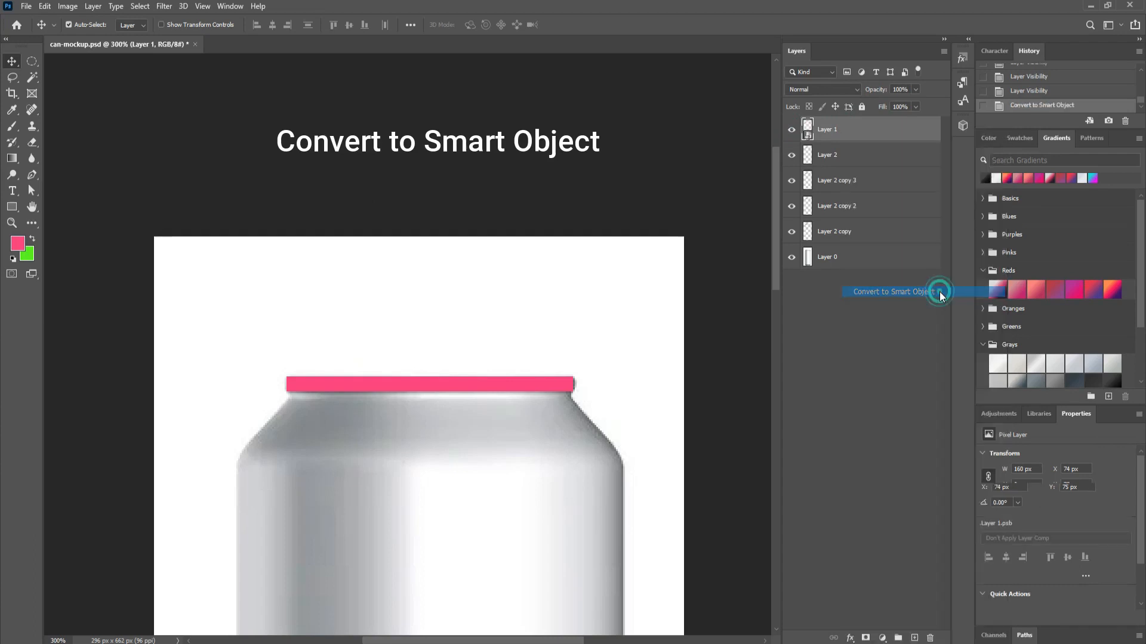
left_click_drag(835, 232, 838, 125)
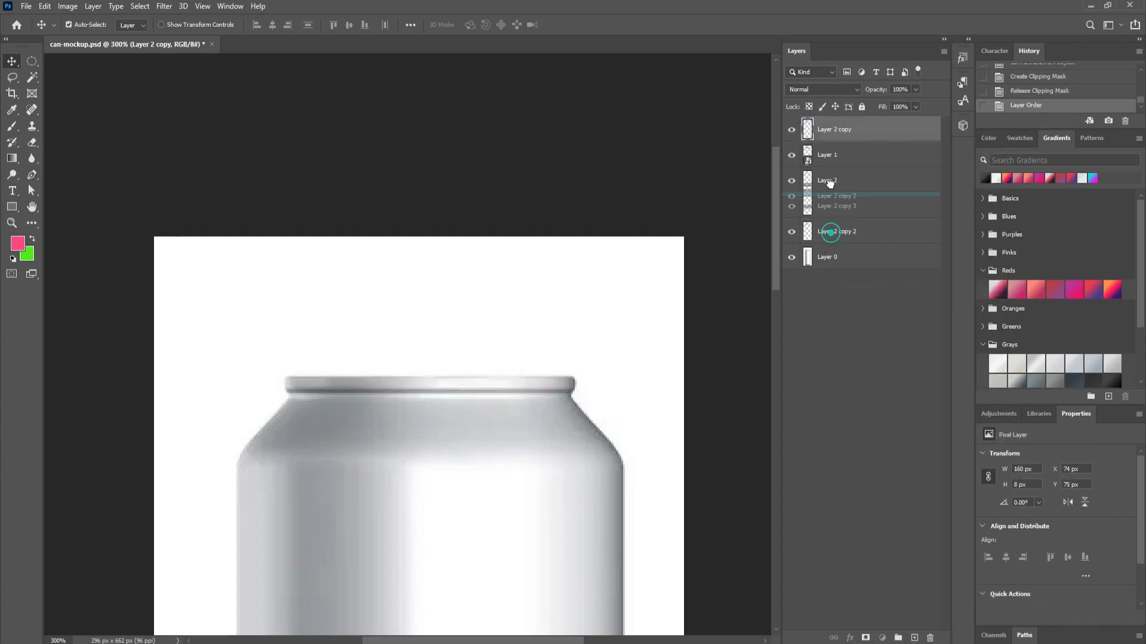
left_click_drag(834, 232, 833, 123)
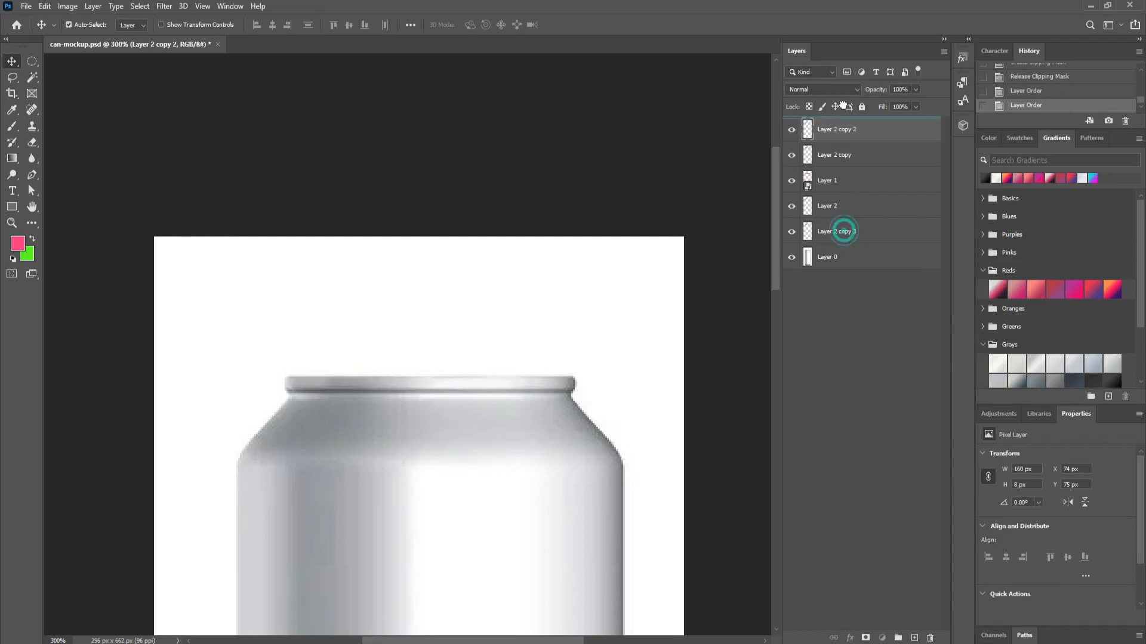
left_click_drag(844, 232, 843, 130)
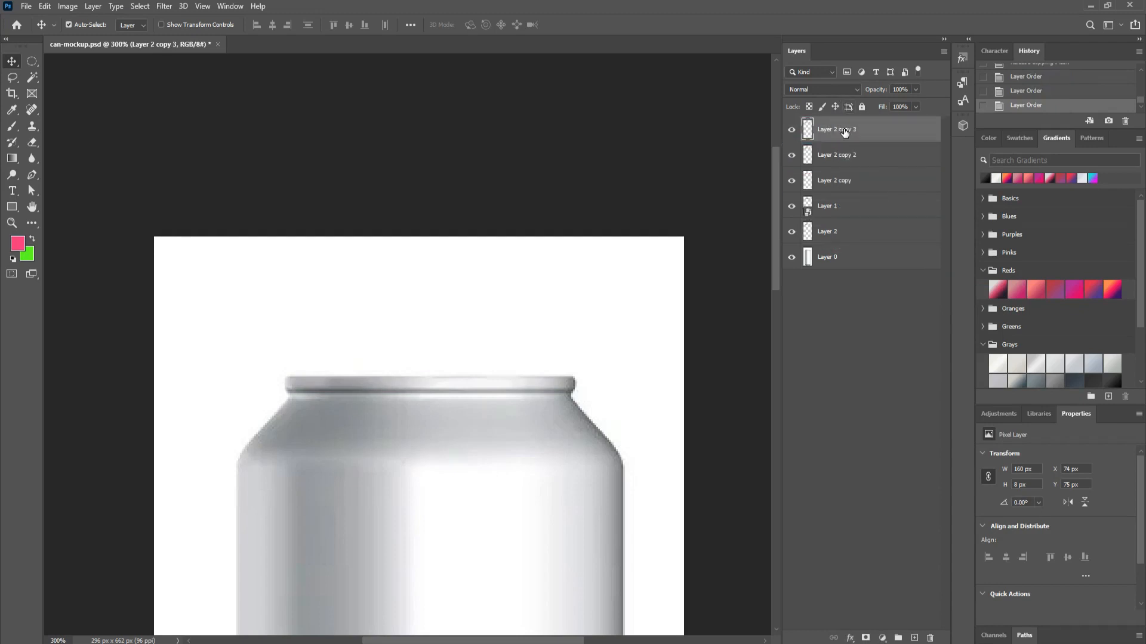
Step: Hide the Layer 2 copy, copy 2 and copy 3 highlights and select the pink Layer 1
left_click(792, 180)
left_click(792, 155)
left_click(792, 130)
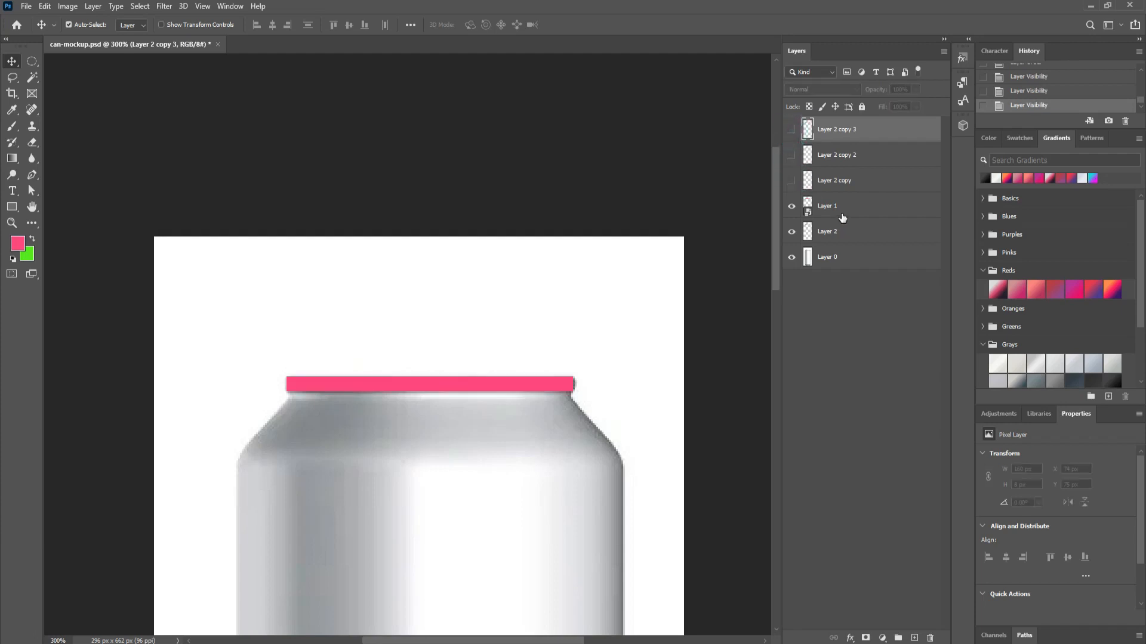
left_click(842, 209)
left_click(792, 206)
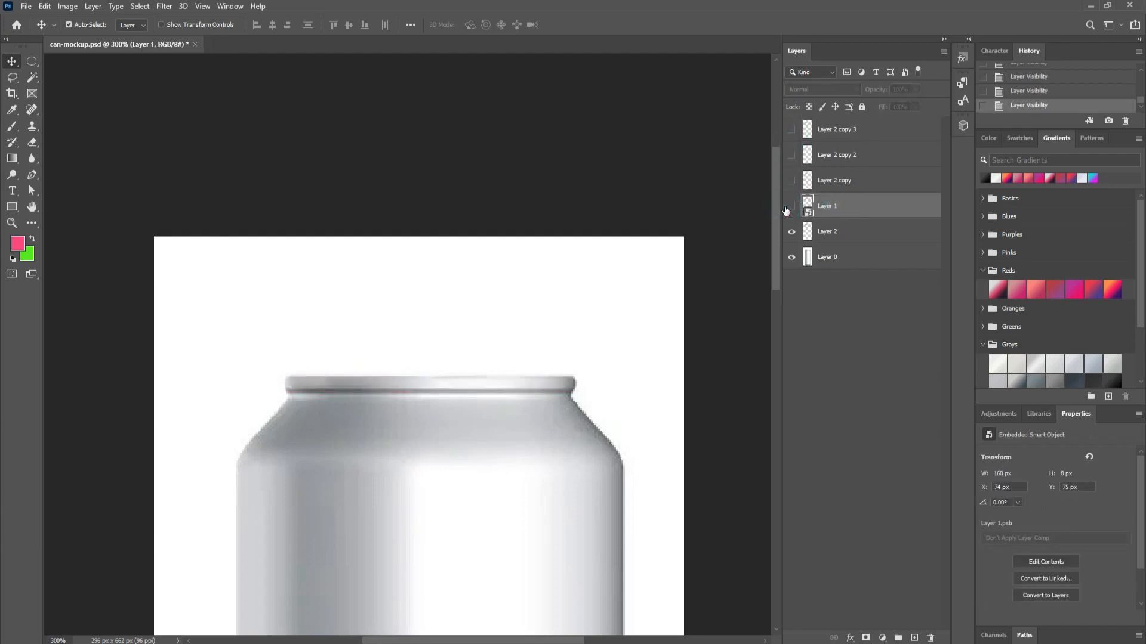
left_click(792, 205)
Step: Clip Layer 1 to the grey rim below and open its smart object contents
right_click(846, 208)
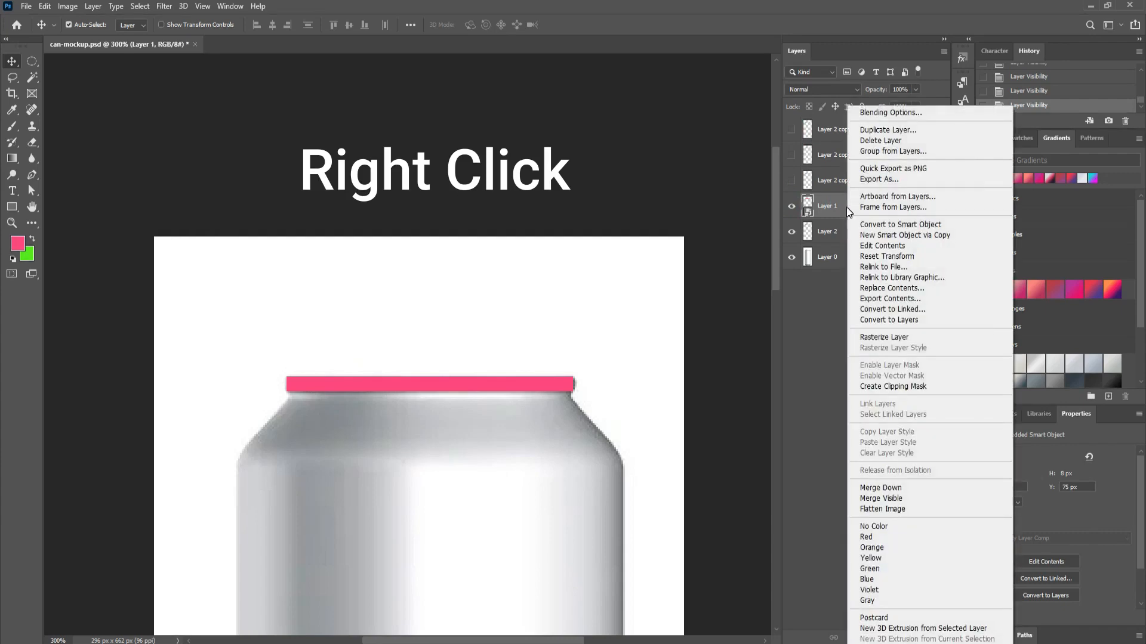
left_click(917, 391)
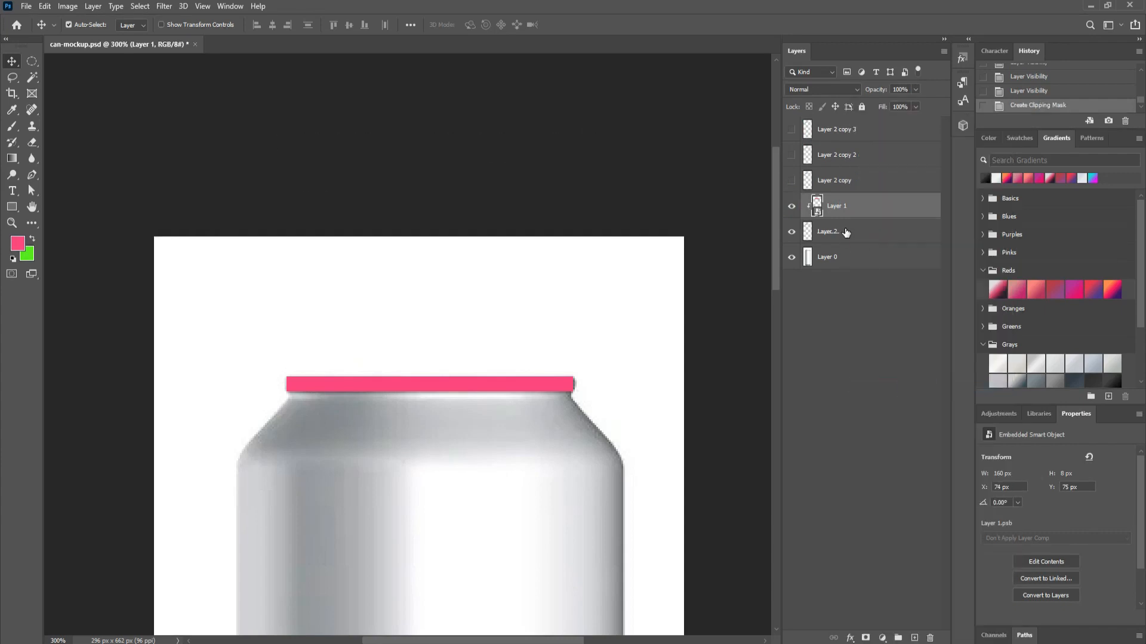
double_click(817, 206)
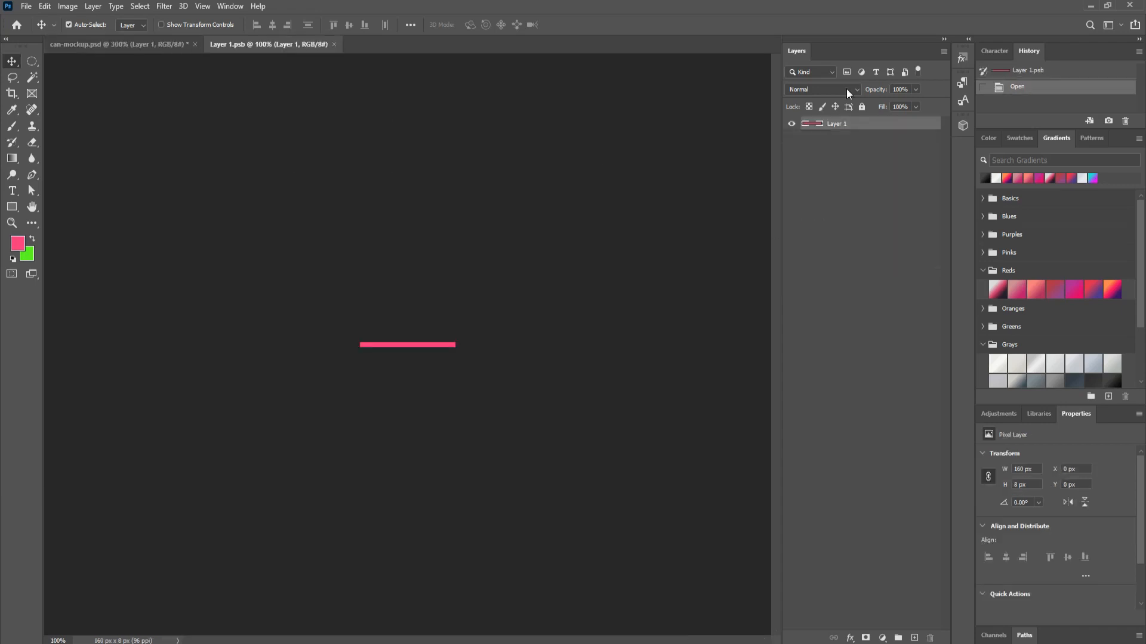
Step: Fill the rim bar in Layer 1.psb with green, save it, and go back to can-mockup.psd
left_click(813, 124, "ctrl")
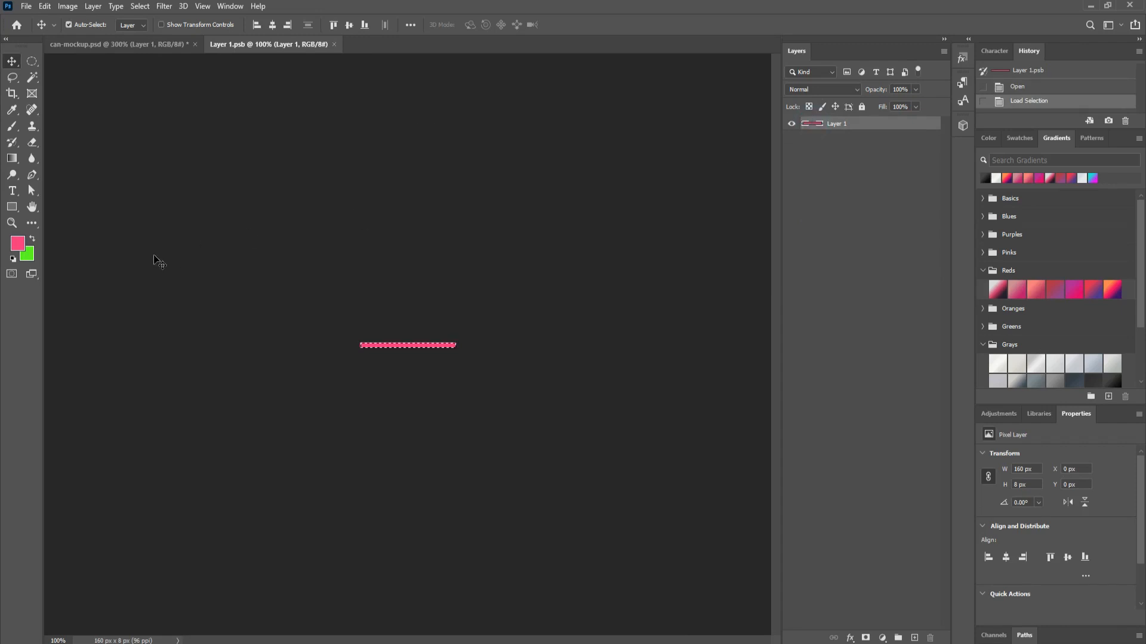
key("ctrl+BackSpace")
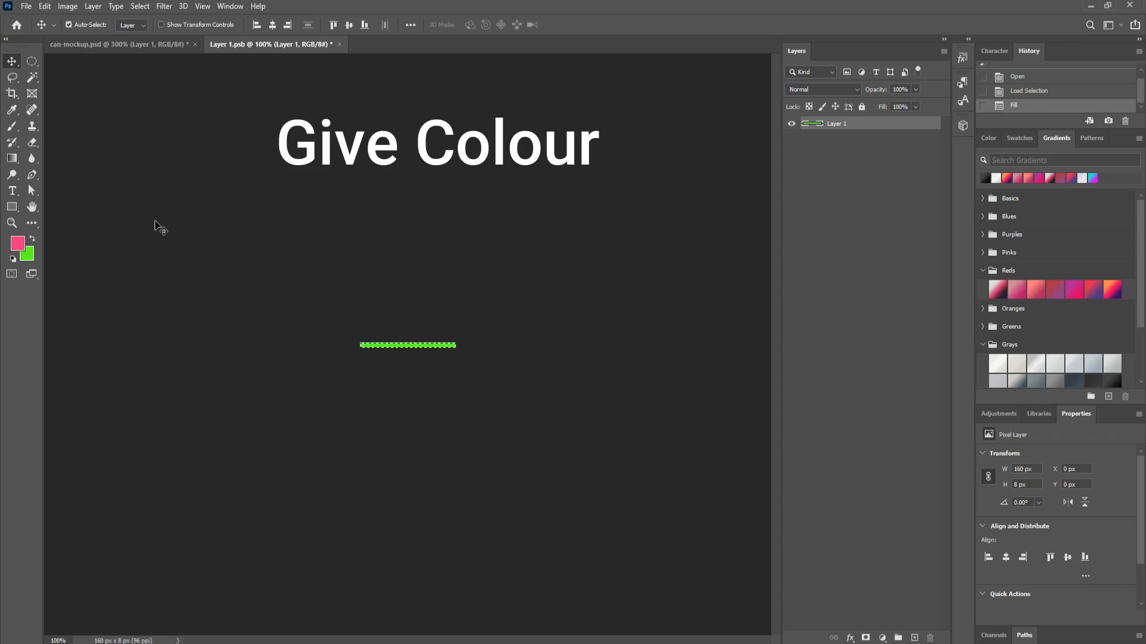
key("ctrl+s")
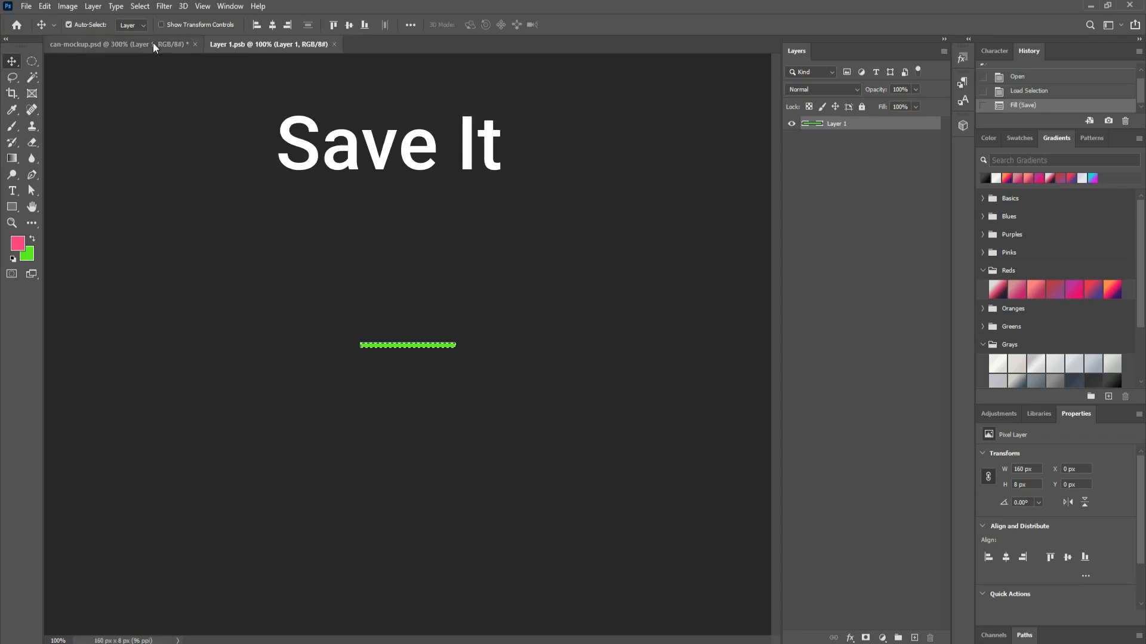
left_click(153, 45)
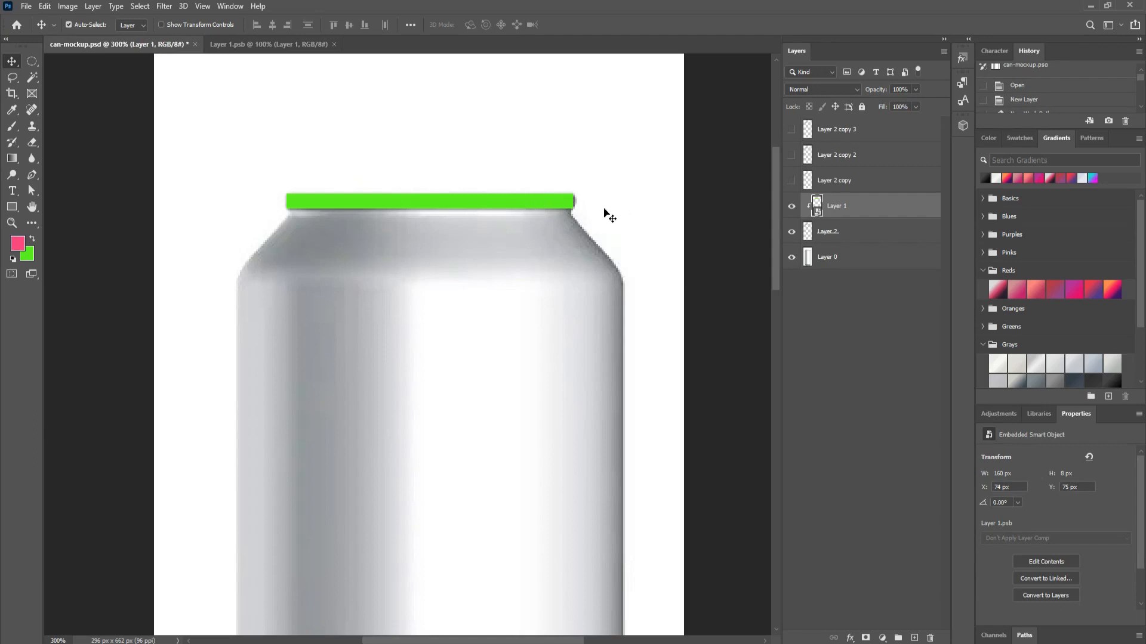
Step: Set the green rim Layer 1 to Multiply blending
key("ctrl+1")
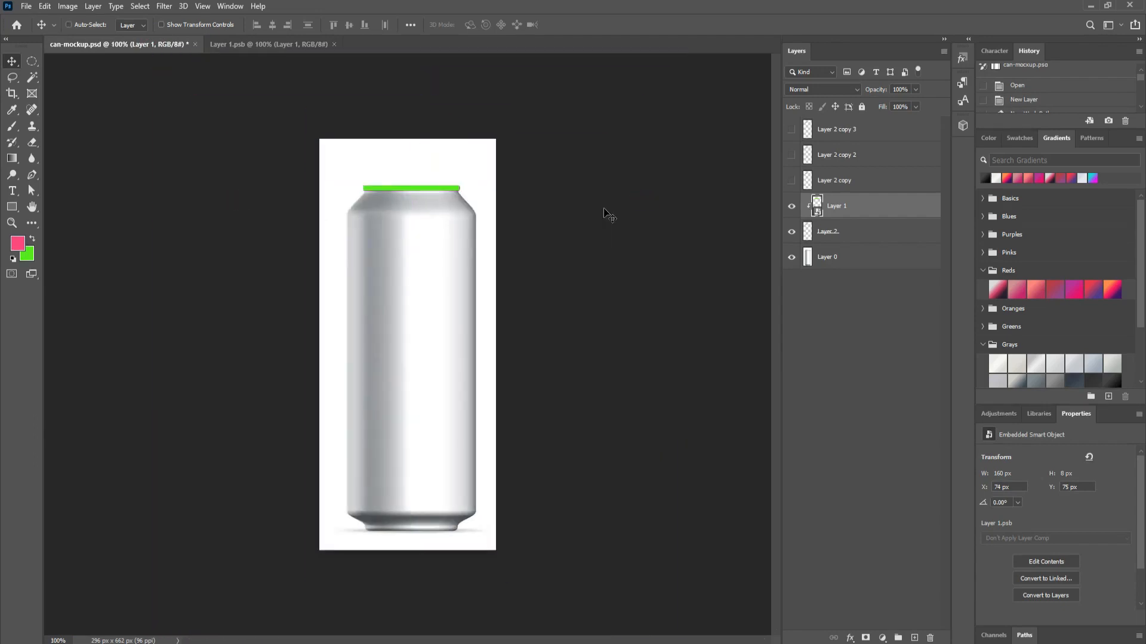
key("ctrl+plus")
key("ctrl+plus")
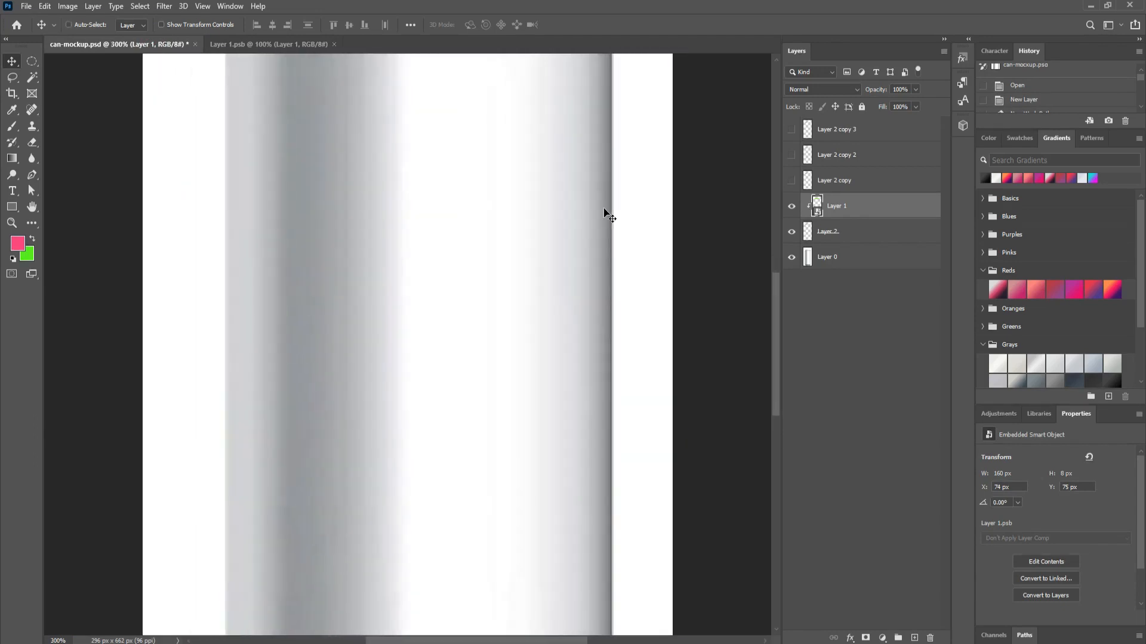
left_click_drag(607, 121, 629, 519)
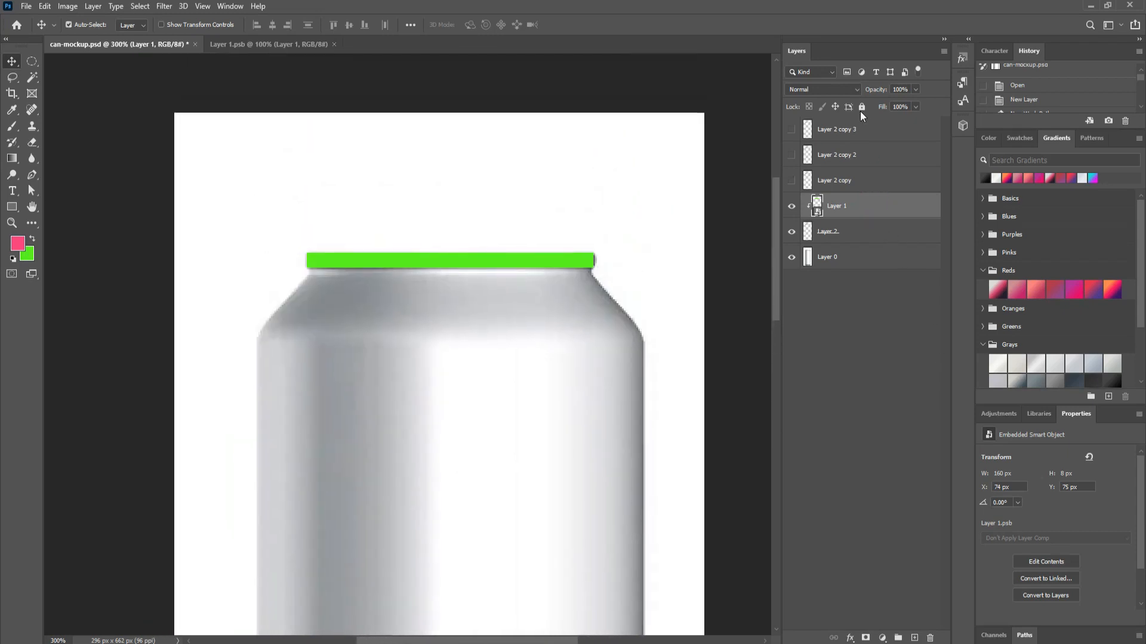
left_click(848, 90)
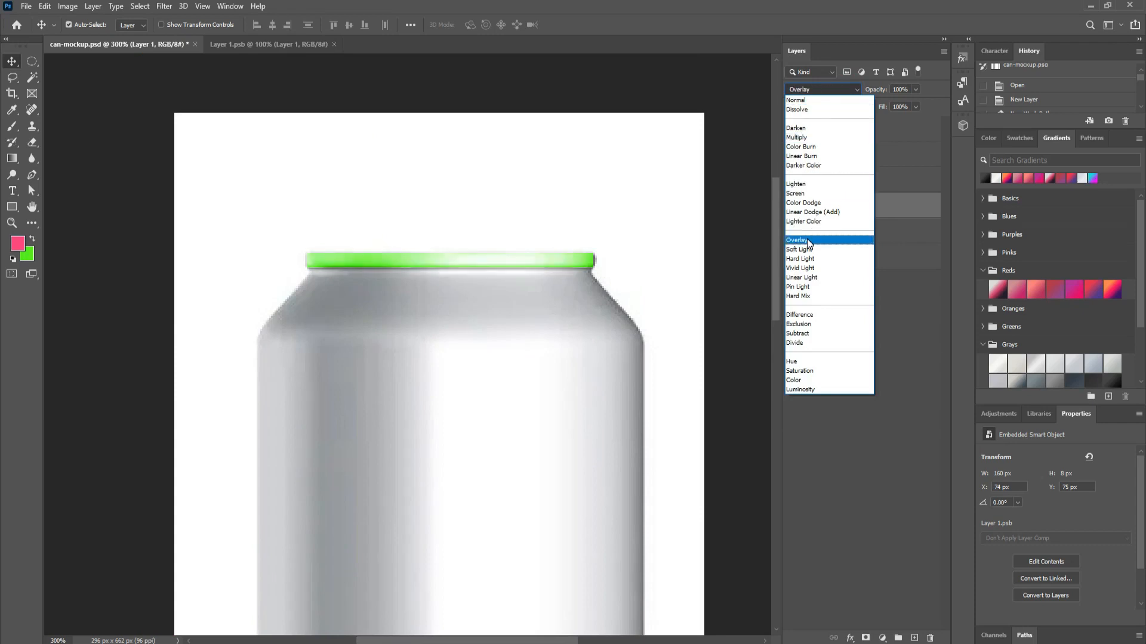
left_click(799, 139)
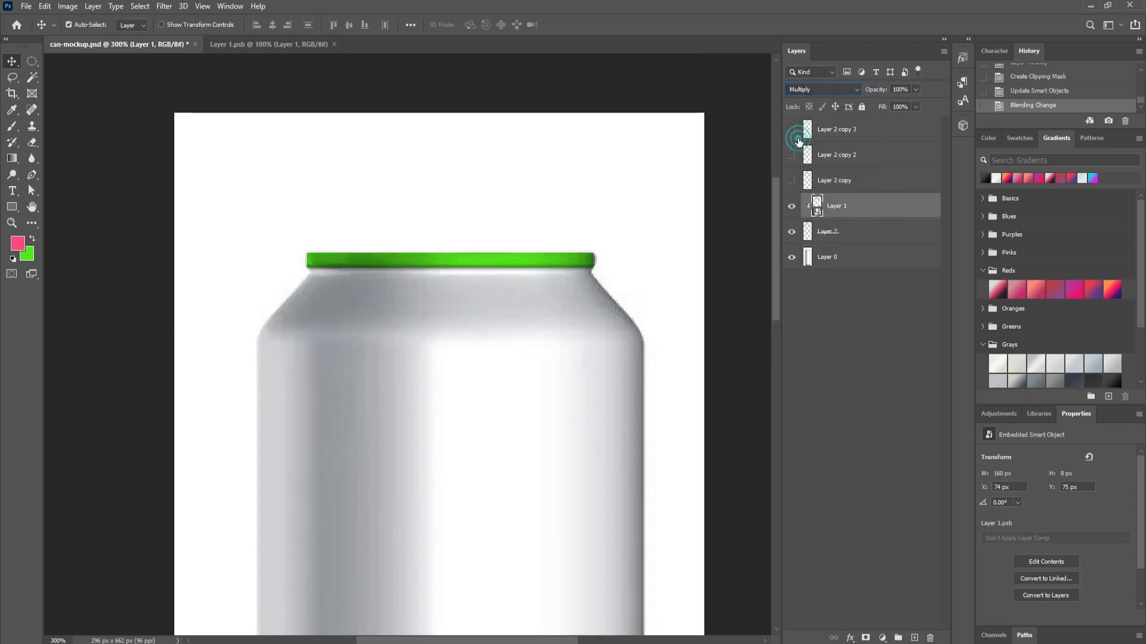
Step: Show Layer 2 copy and set it to Multiply, then make Layer 2 copy 2 visible
left_click(885, 383)
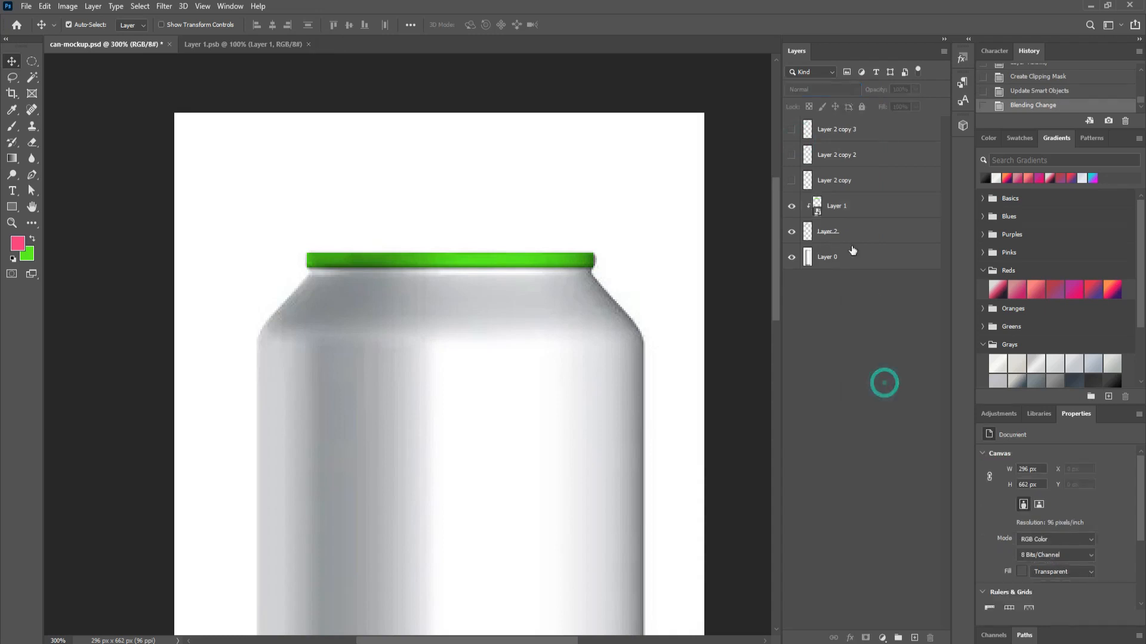
left_click(791, 182)
left_click(842, 184)
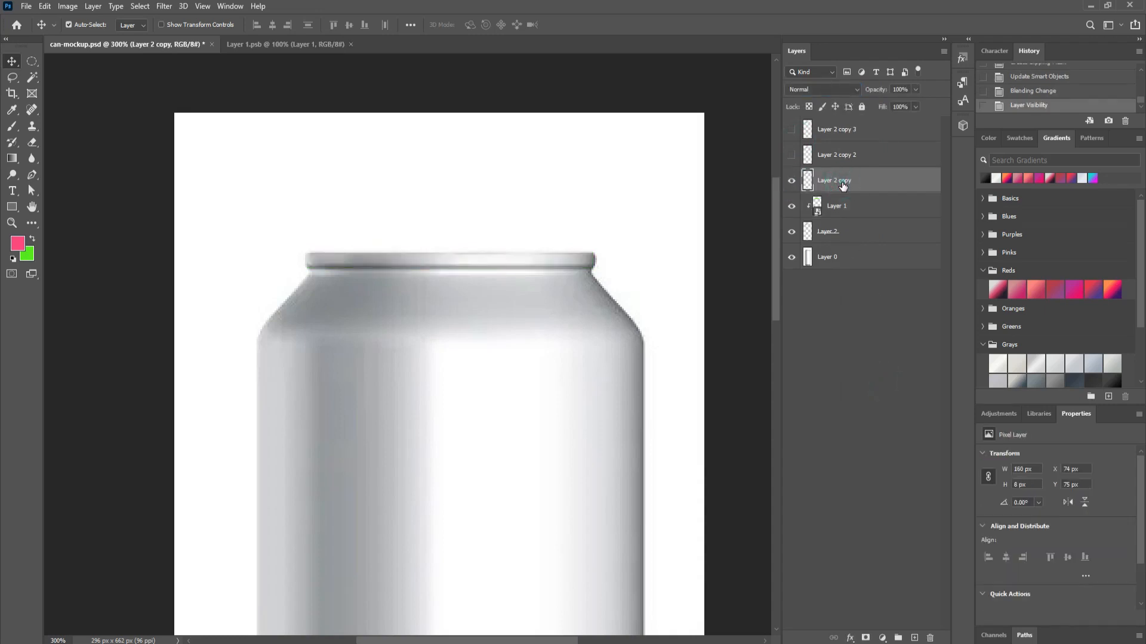
left_click(833, 88)
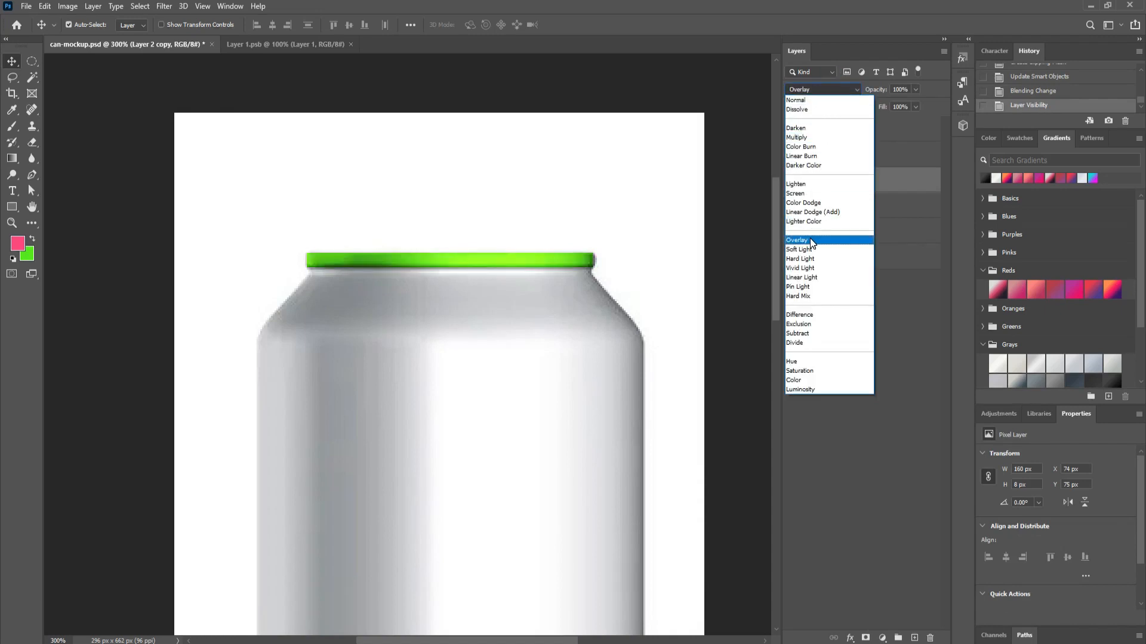
left_click(803, 140)
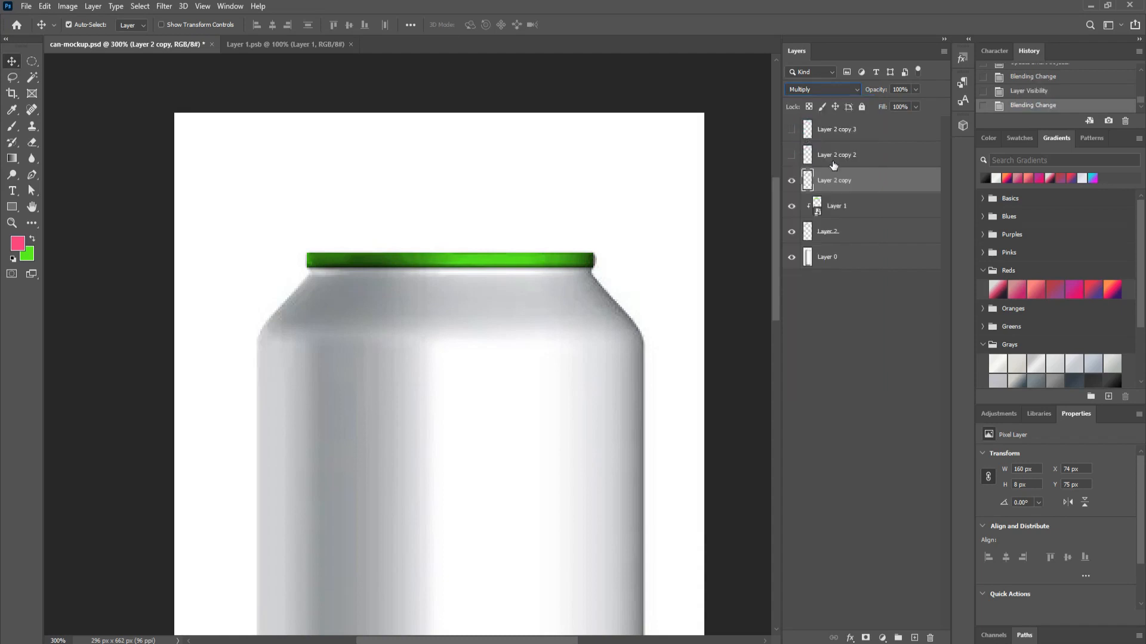
left_click(792, 155)
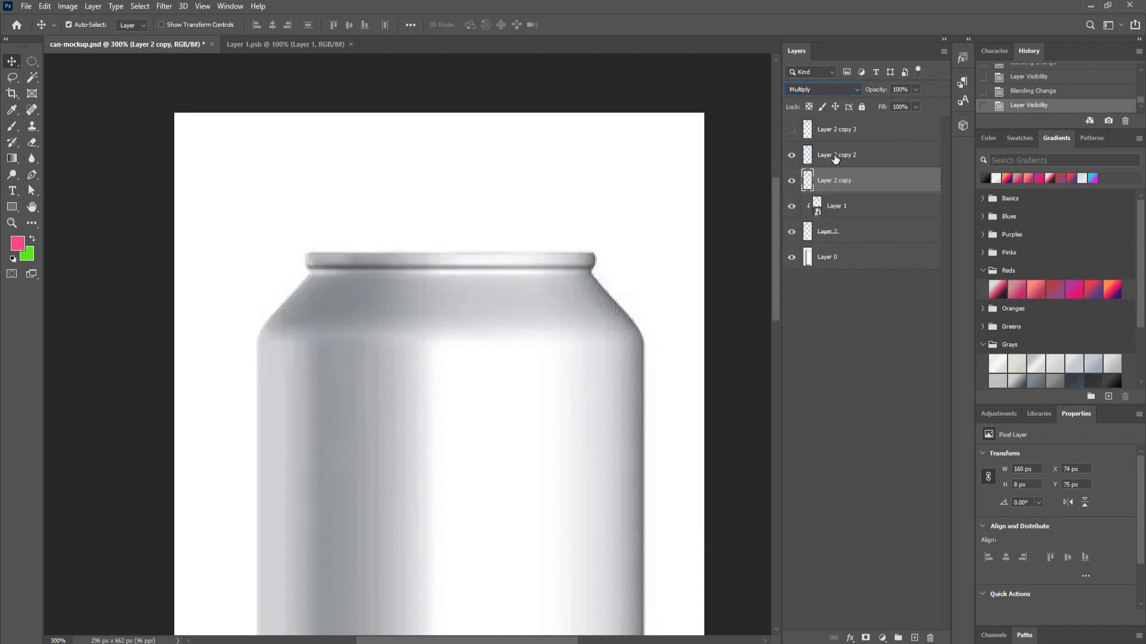
Step: Set Layer 2 copy 2 to Linear Dodge (Add) blending
left_click(836, 157)
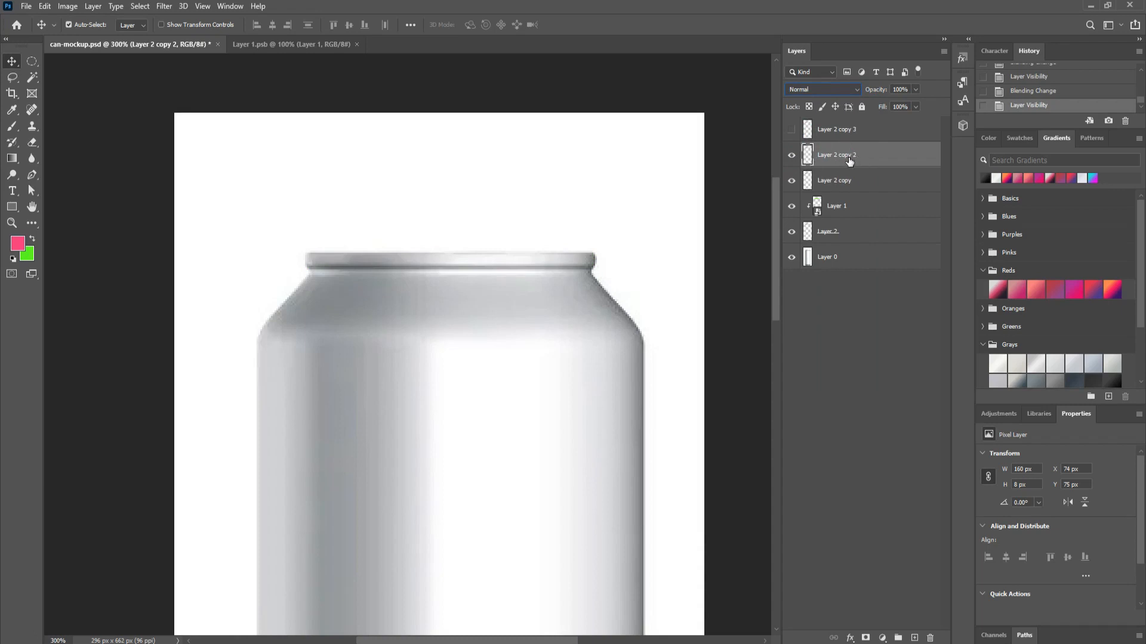
left_click(843, 92)
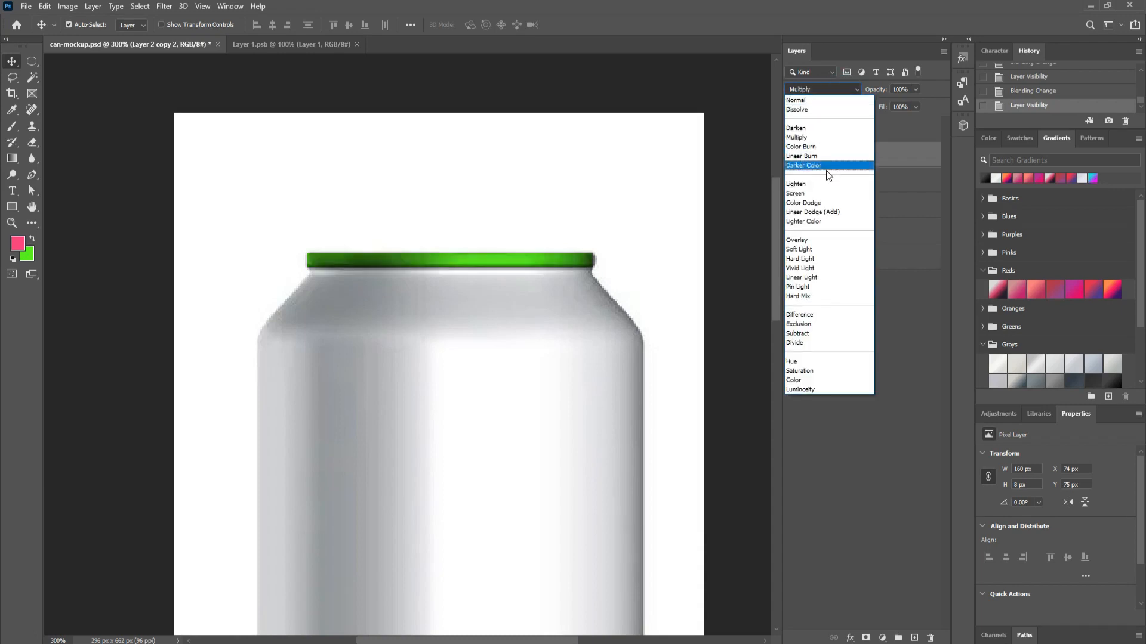
left_click(815, 211)
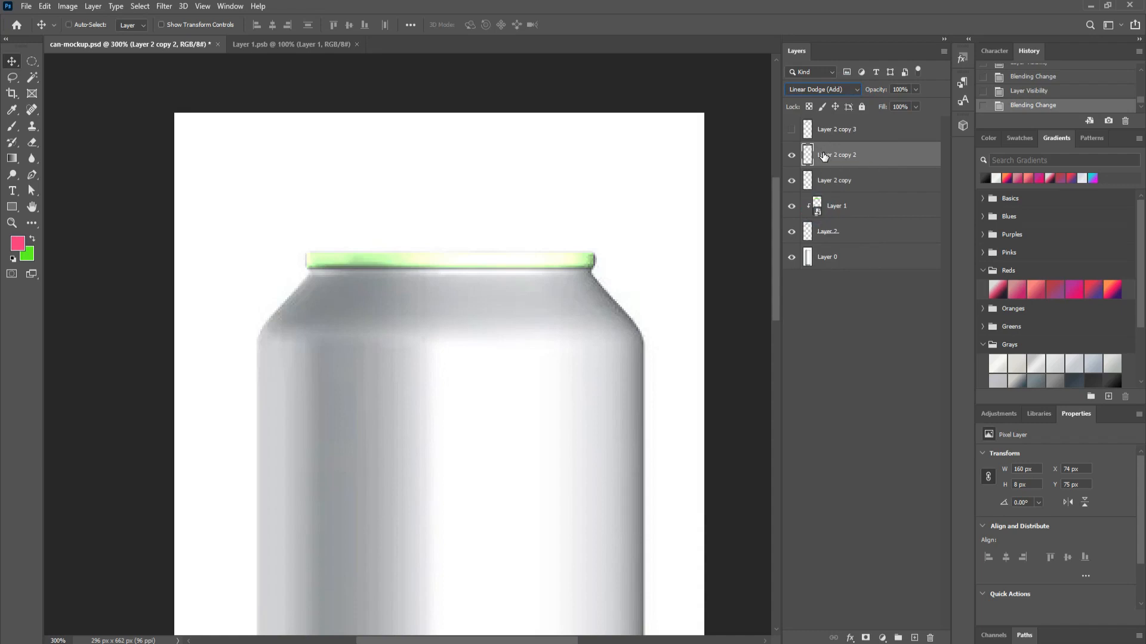
Step: Darken Layer 2 copy 2 with Levels, output white at 65, then show Layer 2 copy 3
key("ctrl+l")
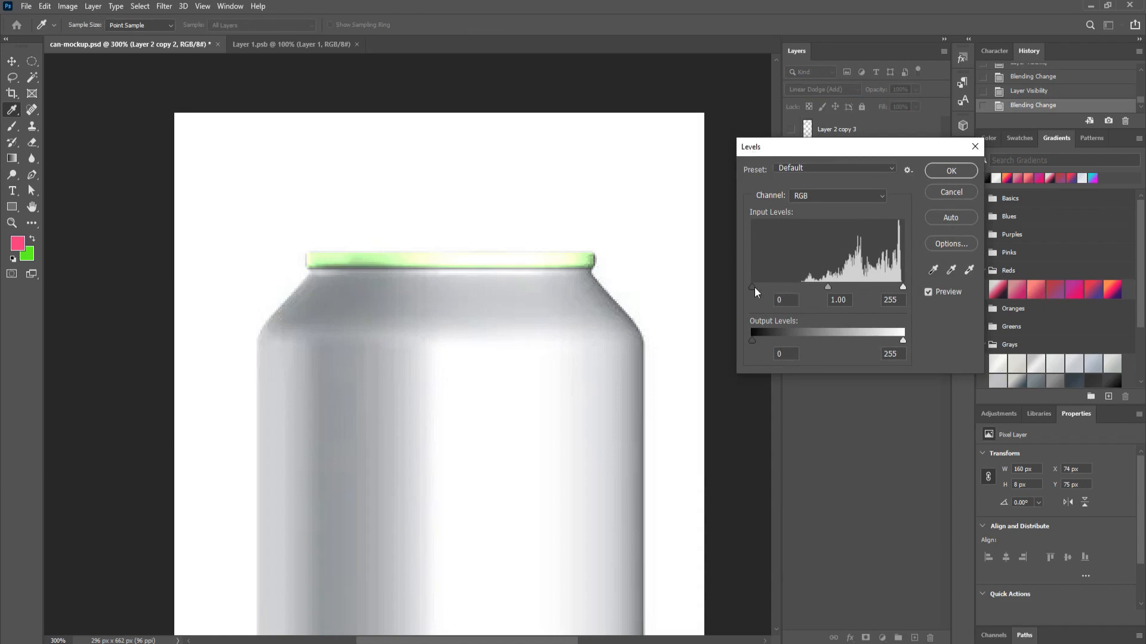
left_click_drag(752, 287, 851, 287)
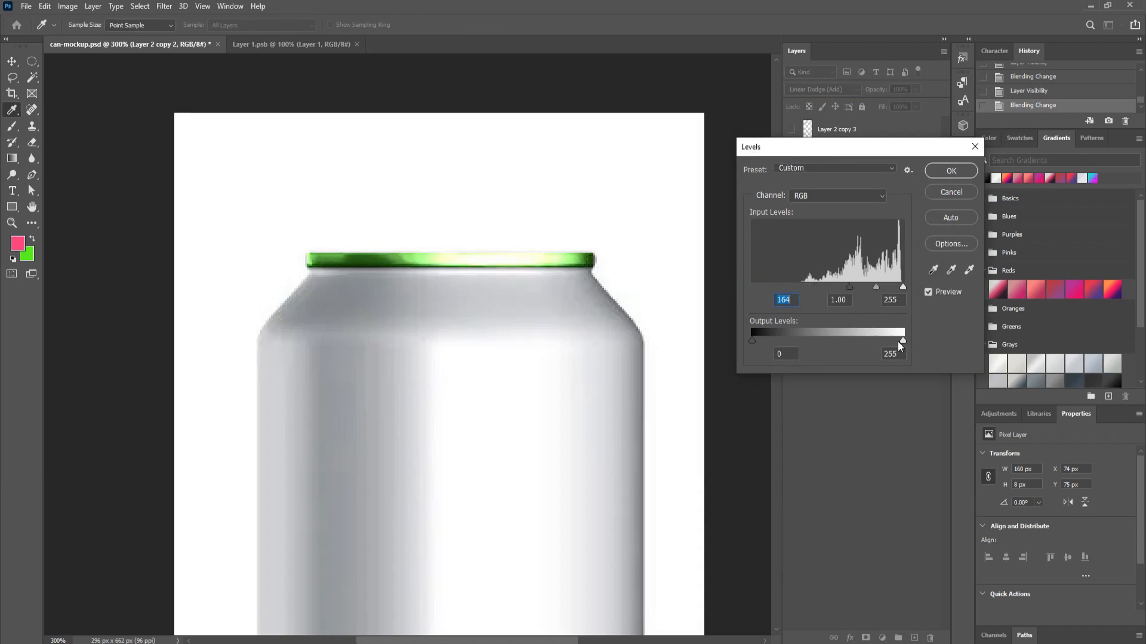
left_click_drag(902, 340, 786, 339)
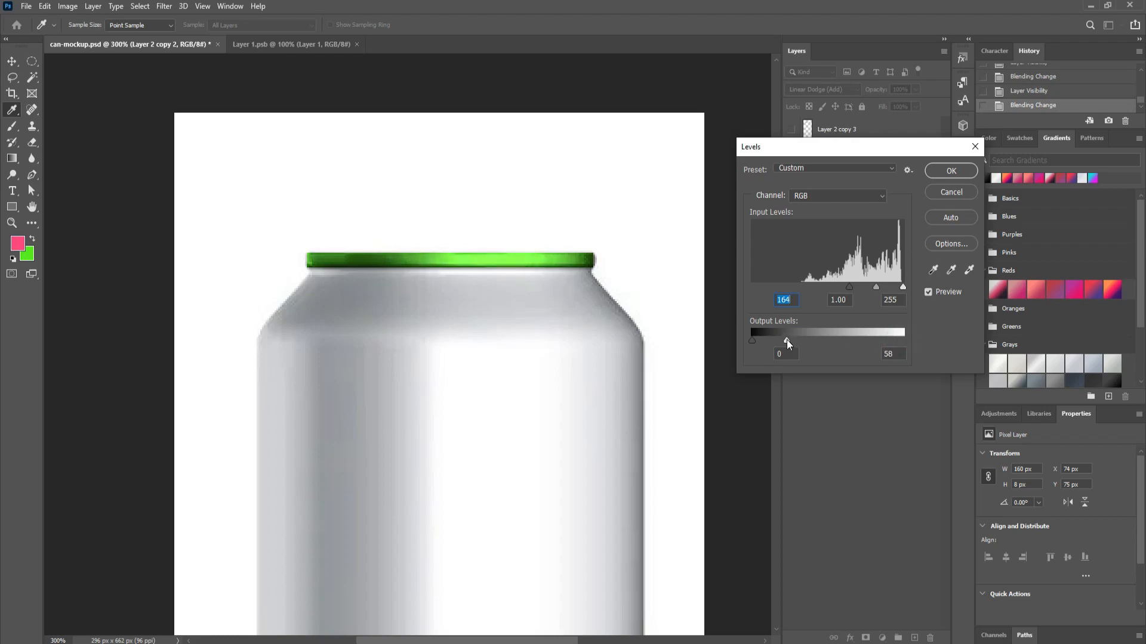
left_click_drag(850, 287, 820, 287)
mouse_move(788, 340)
left_mouse_down()
mouse_move(802, 340)
mouse_move(790, 340)
left_mouse_up()
left_click(944, 172)
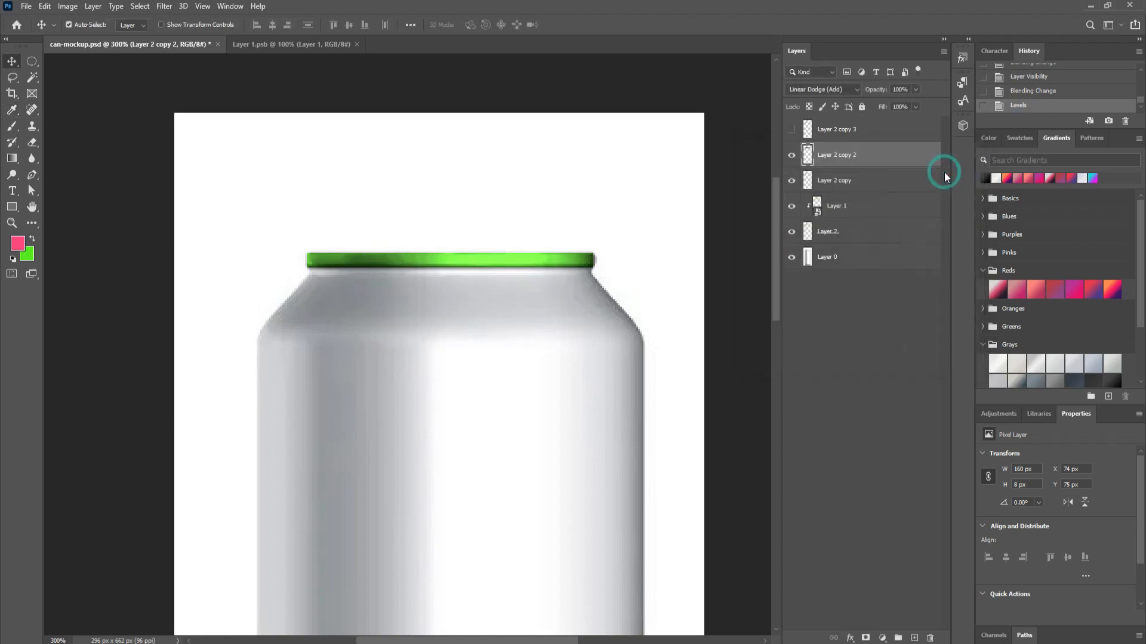
left_click(791, 131)
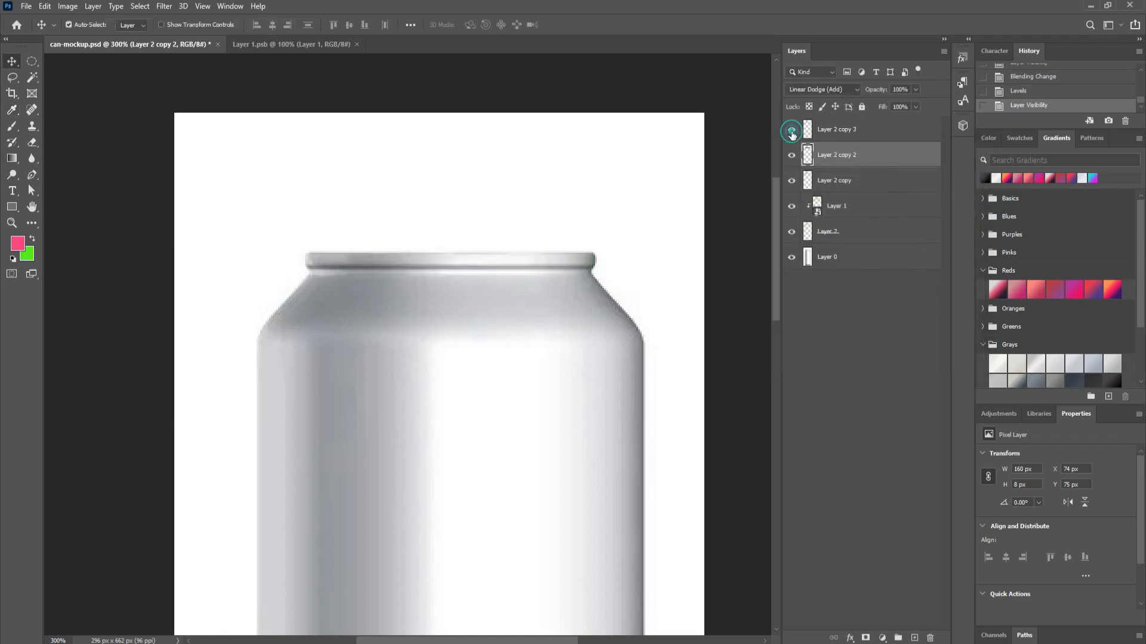
Step: Set Layer 2 copy 3 to Screen blending
left_click(854, 133)
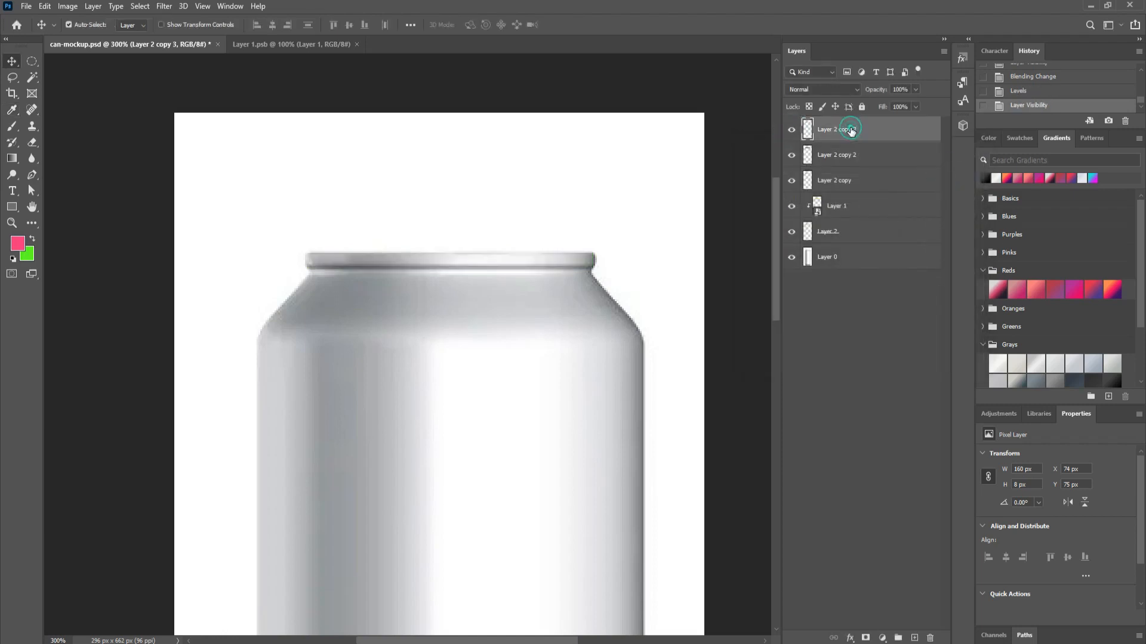
left_click(855, 90)
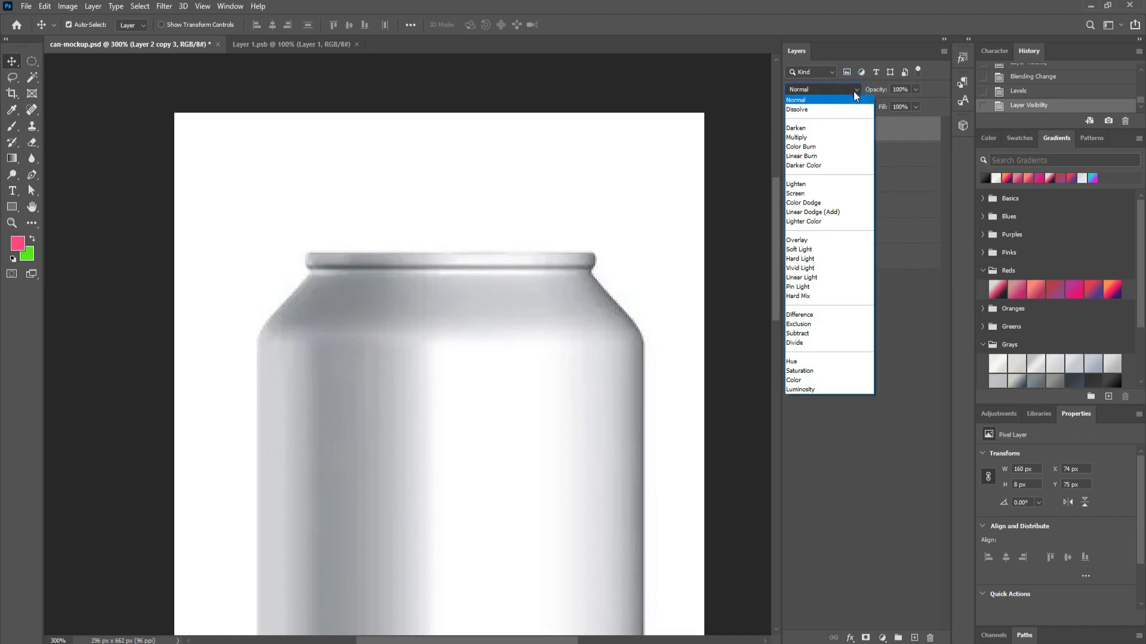
left_click(809, 194)
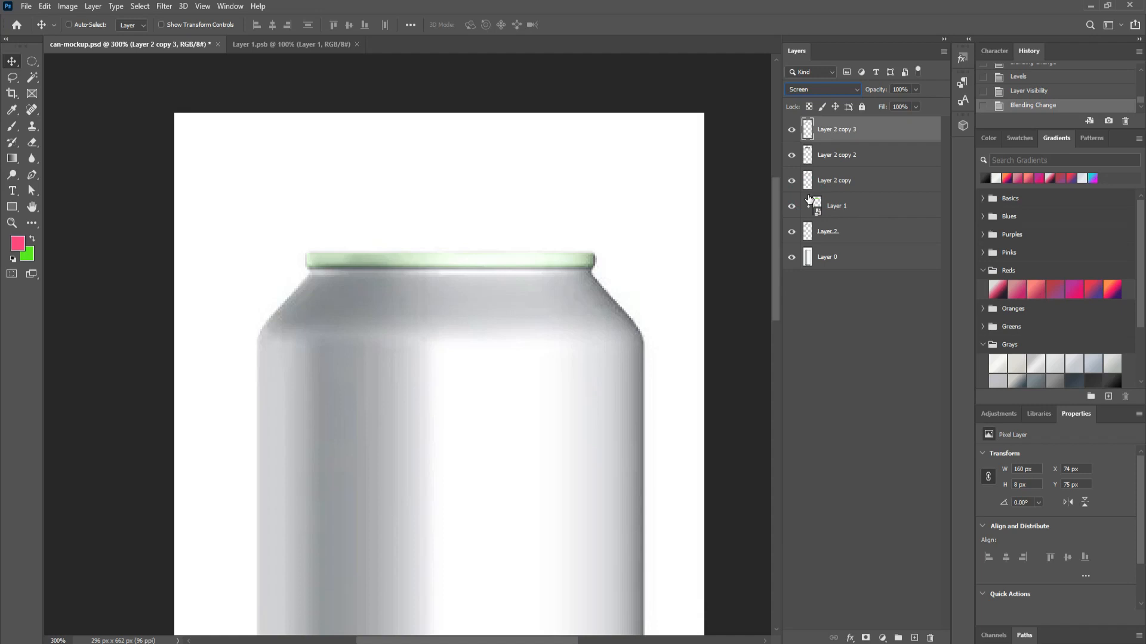
Step: Apply Levels to Layer 2 copy 3, raising input black and lowering output white, then select Layer 0
key("ctrl+l")
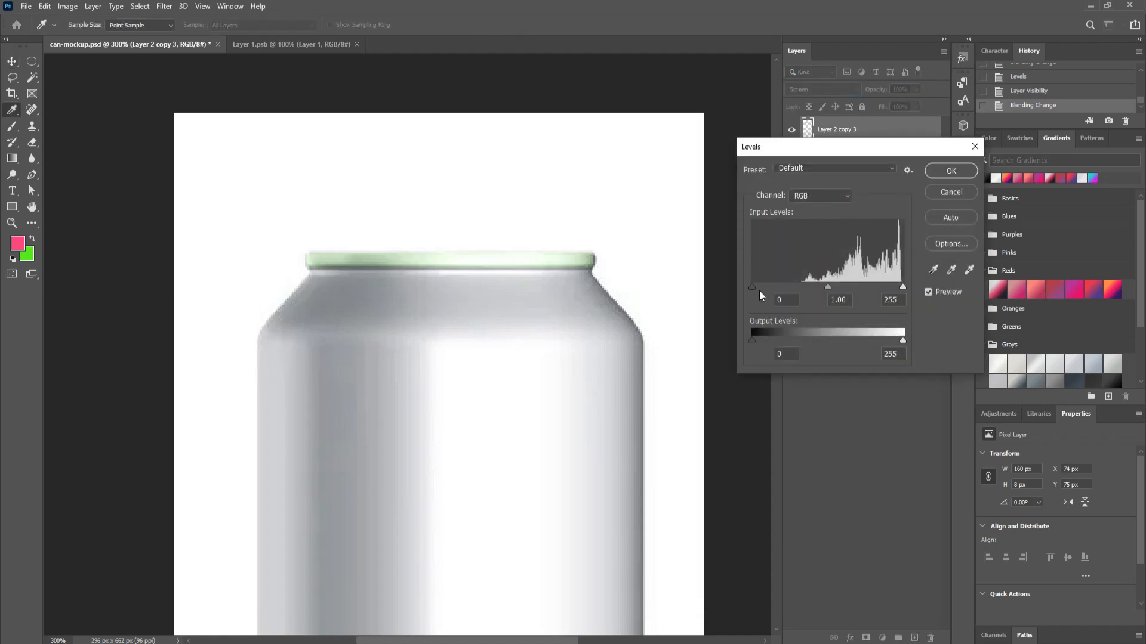
left_click_drag(753, 288, 834, 288)
left_click_drag(903, 341, 822, 342)
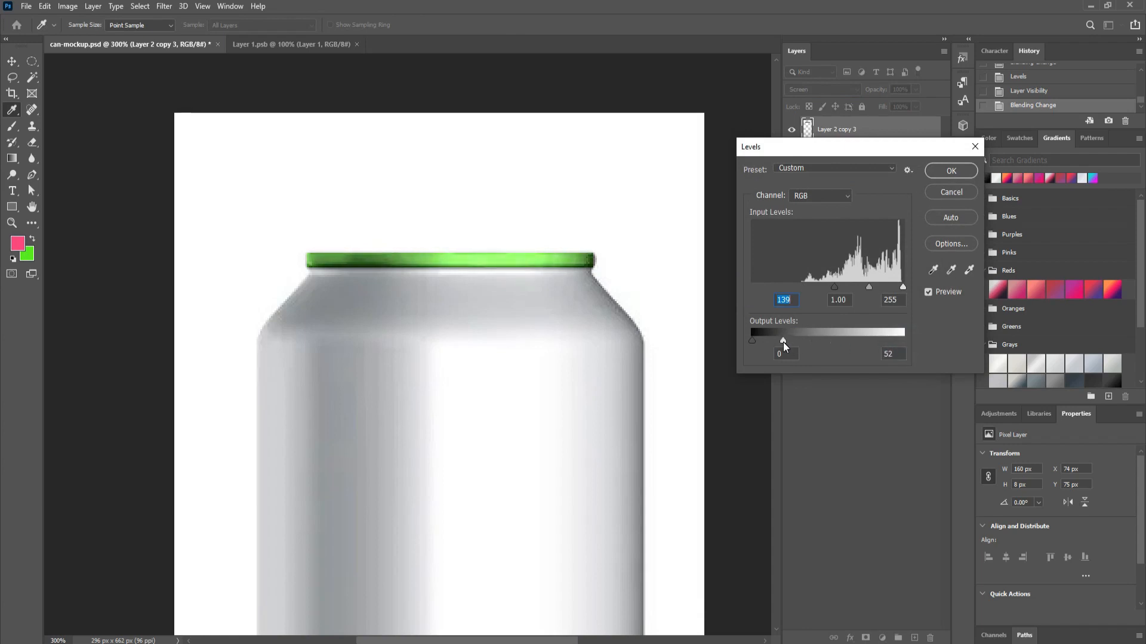
left_click_drag(781, 342, 780, 342)
left_click(953, 172)
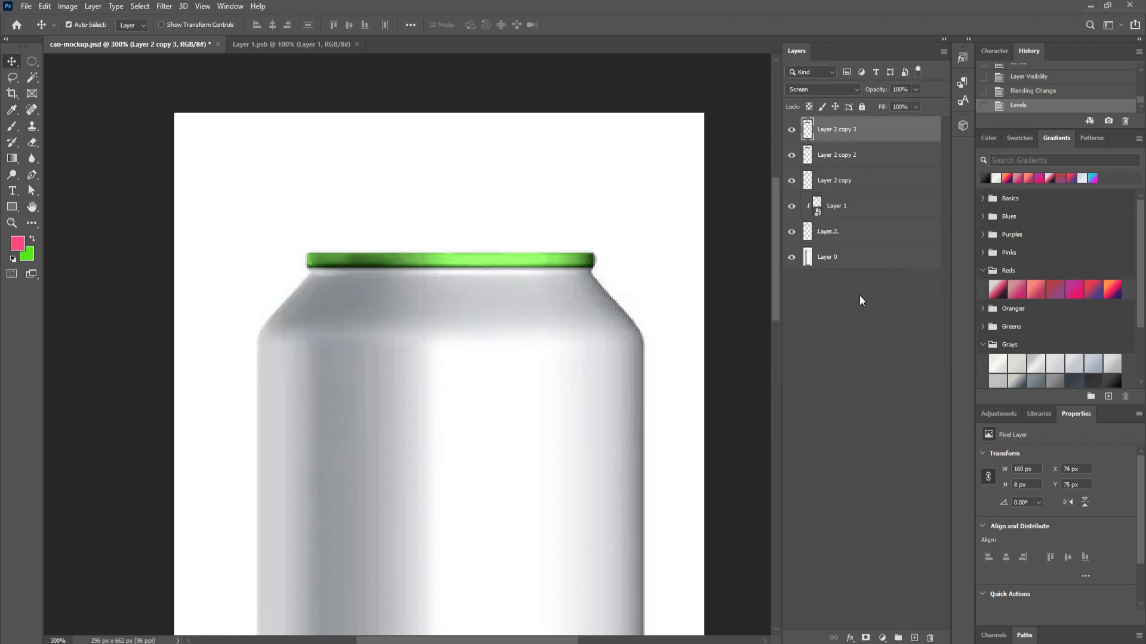
left_click(839, 262)
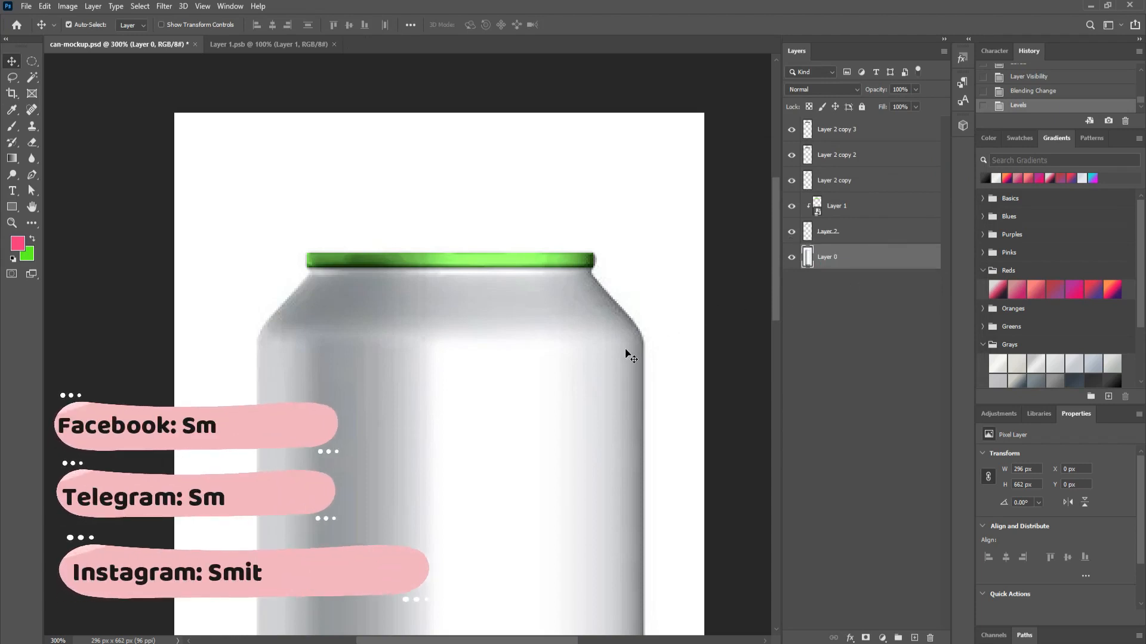
Step: Start a pen path across the rim's top edge and around the can's right shoulder
left_click_drag(624, 346, 675, 196)
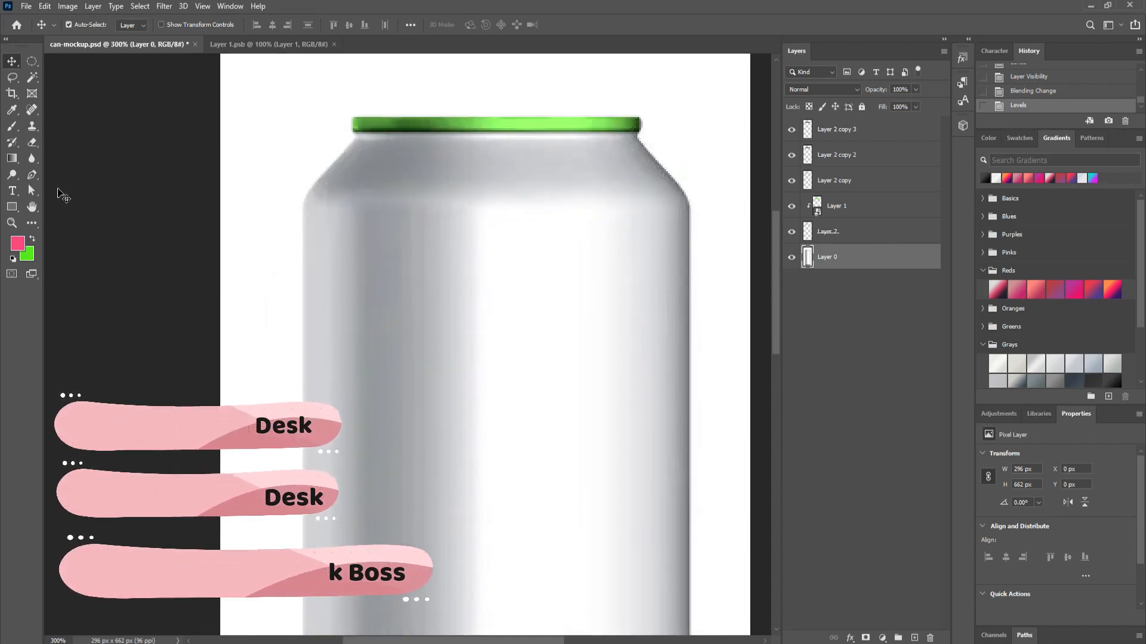
left_click(32, 176)
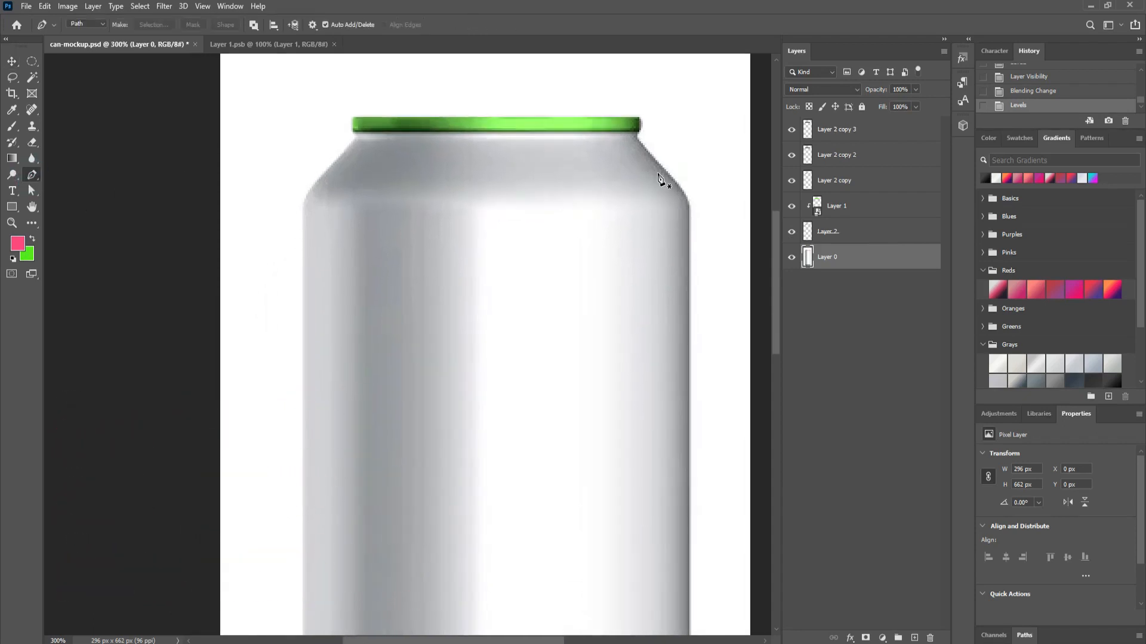
left_click(353, 130)
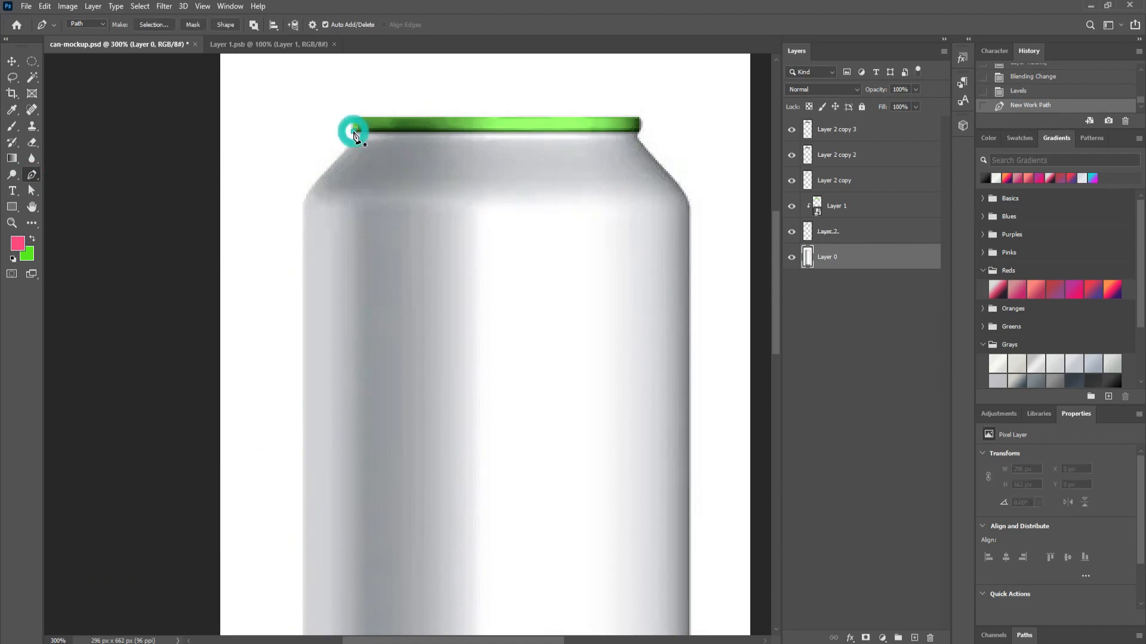
left_click(639, 132)
left_click(637, 140)
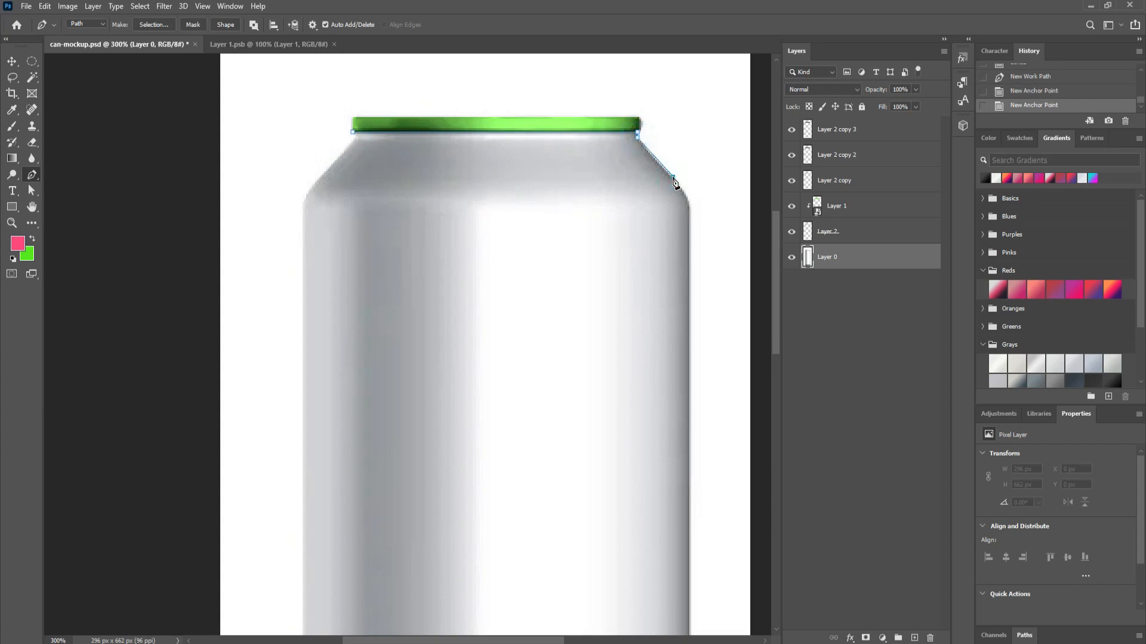
left_click(673, 177)
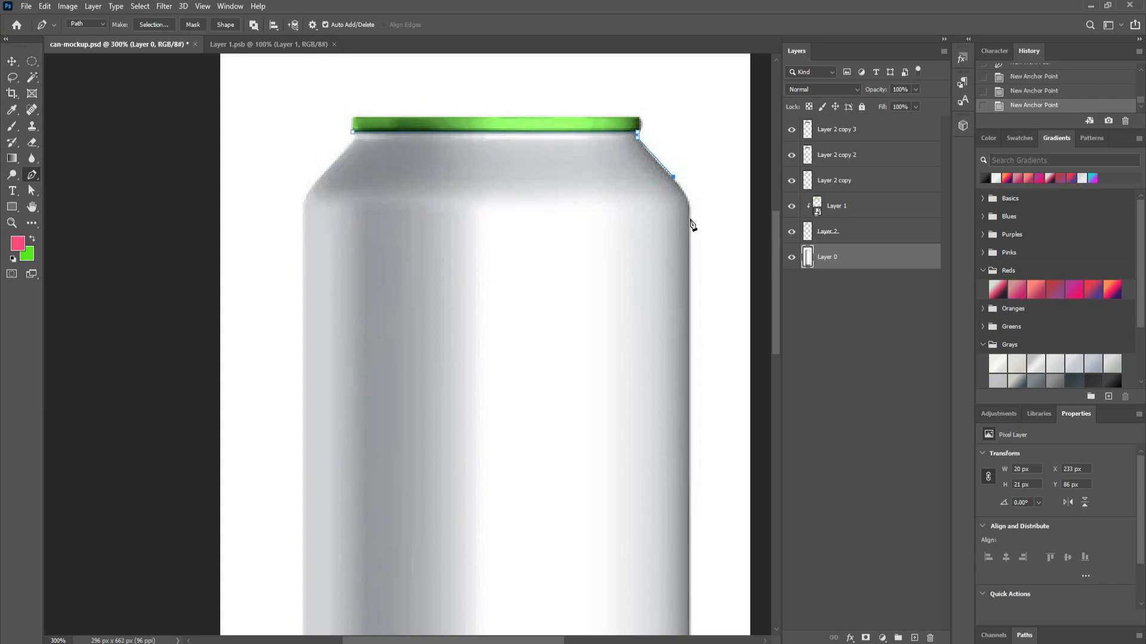
left_click_drag(689, 217, 689, 243)
Step: Continue the path down the can's right side to the right base corner
scroll(689, 287, "down", 3)
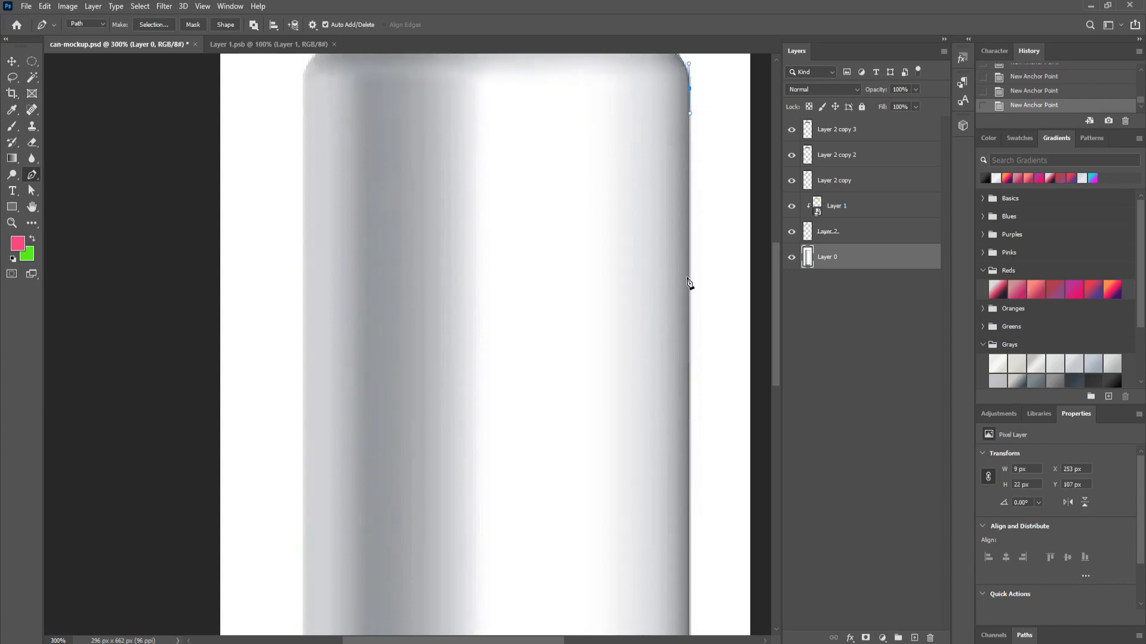
left_click(690, 541)
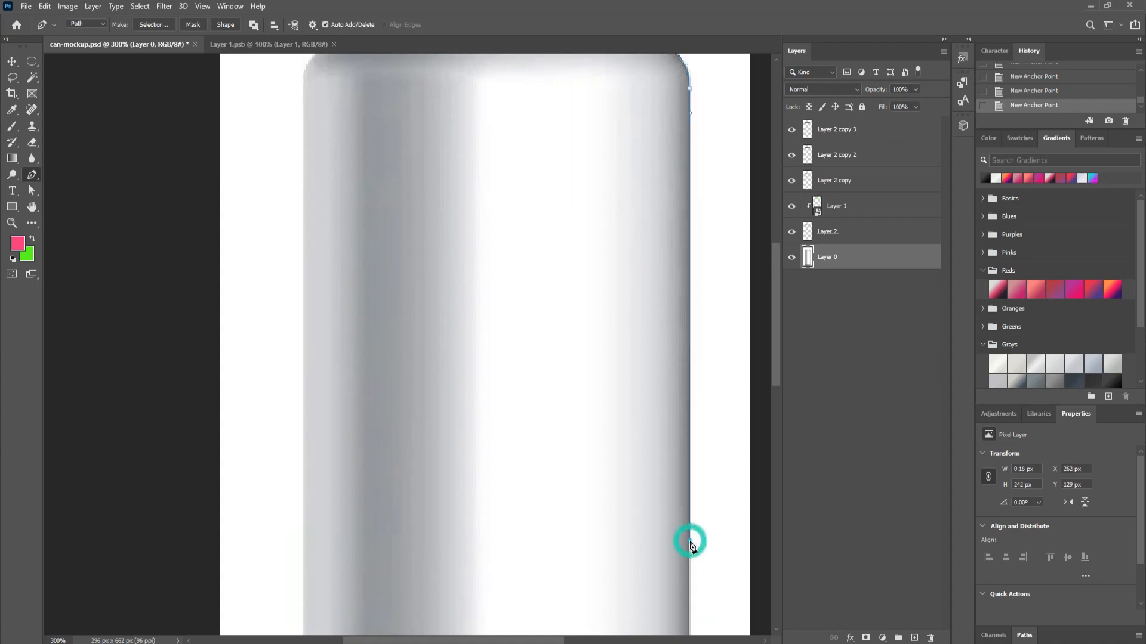
left_click_drag(647, 420, 637, 112)
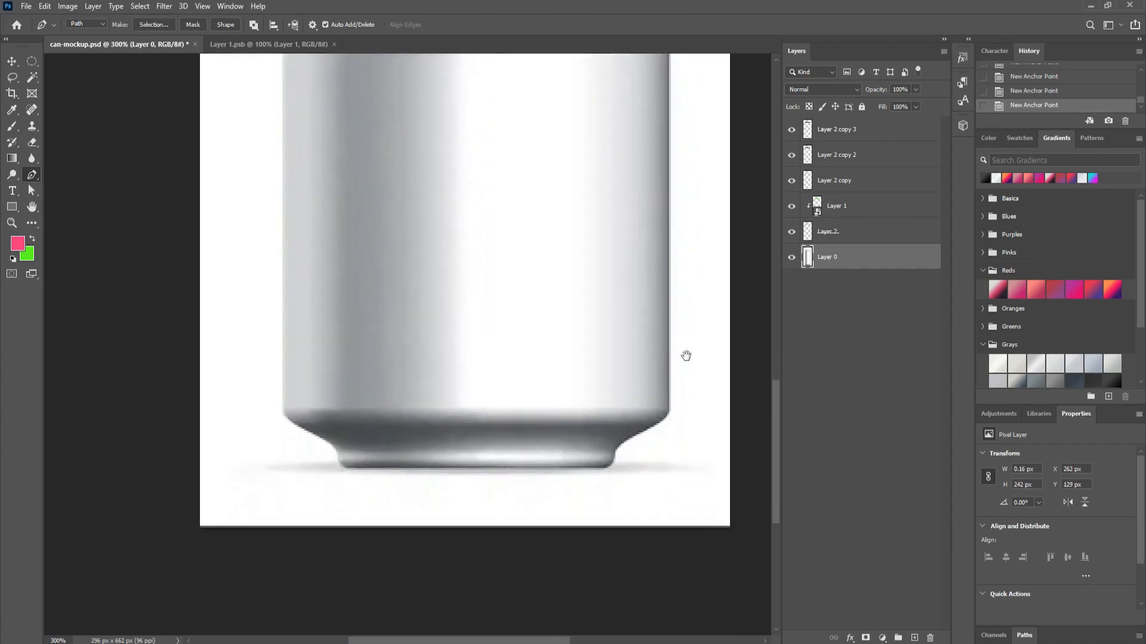
left_click(671, 413)
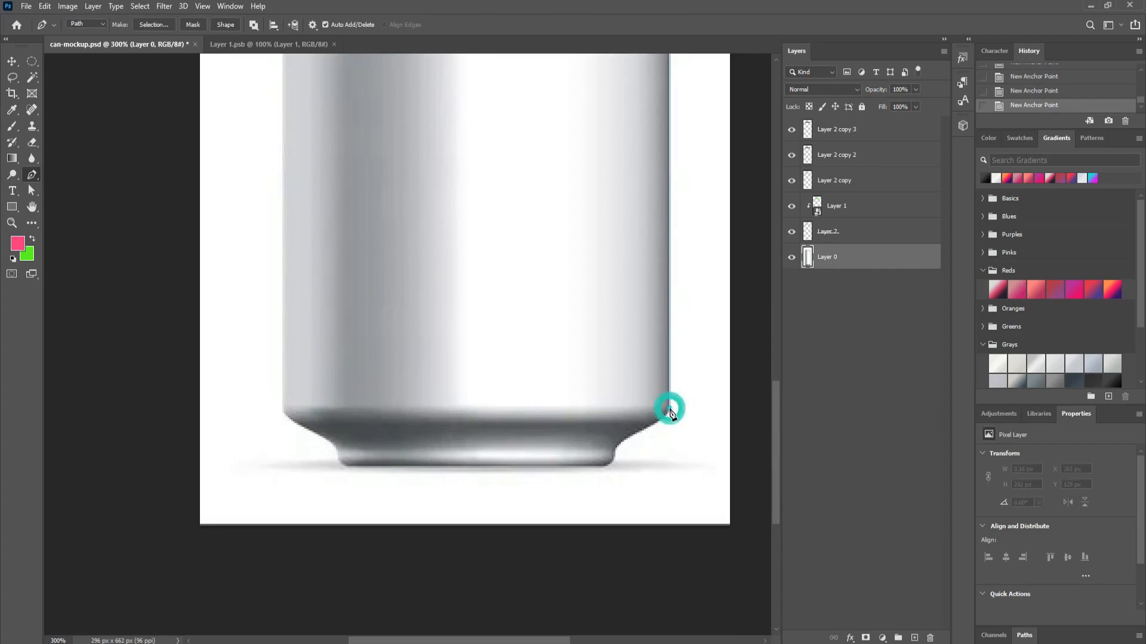
key("ctrl+1")
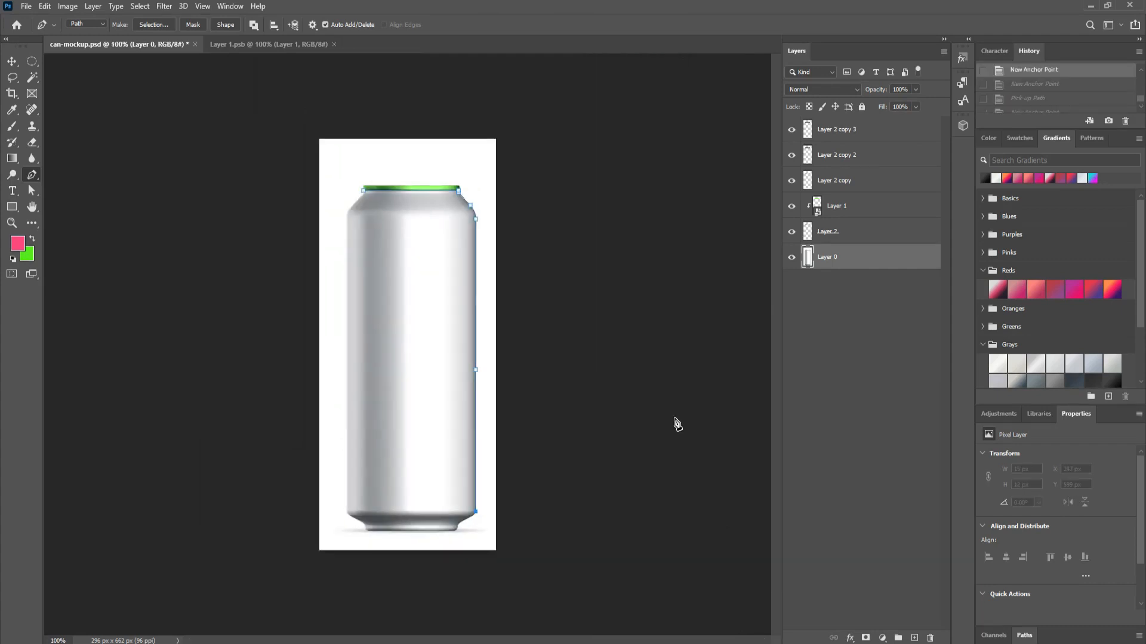
Step: Extend the path across the can's curved base to the lower-left corner and up the left edge
key("ctrl+plus")
key("ctrl+plus")
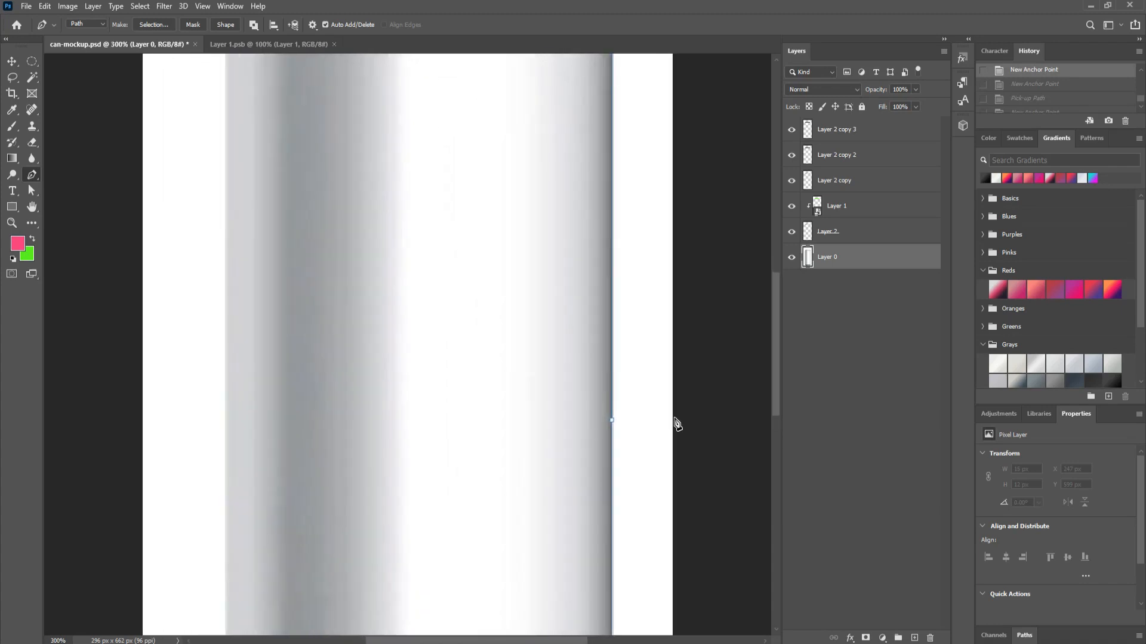
left_click_drag(664, 456, 675, 435)
left_click(676, 435)
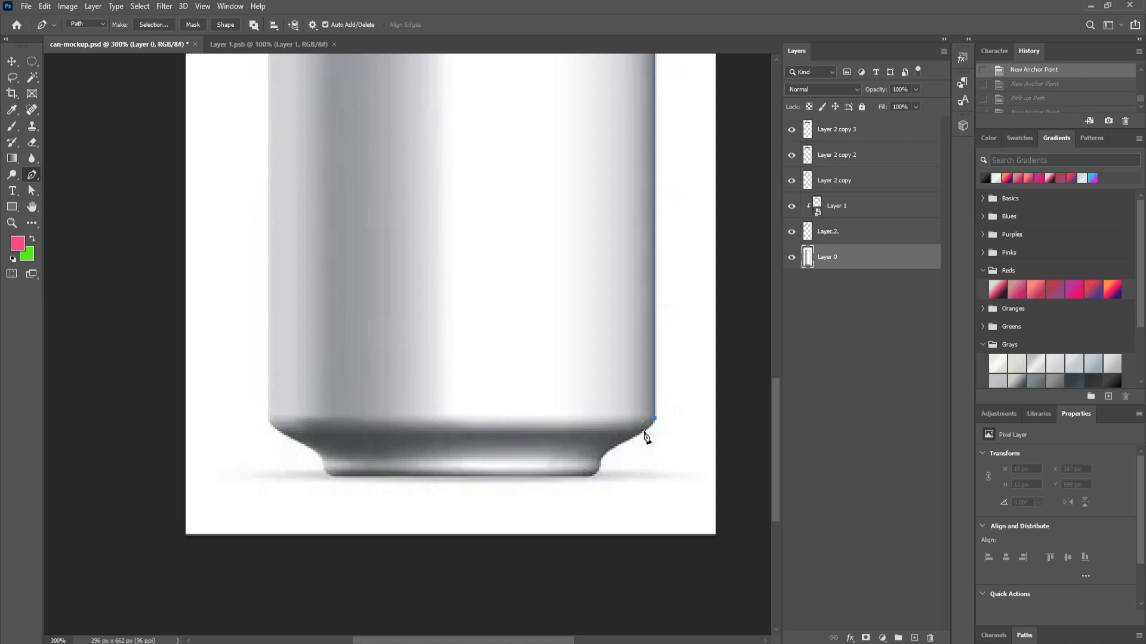
left_click_drag(635, 435, 638, 439)
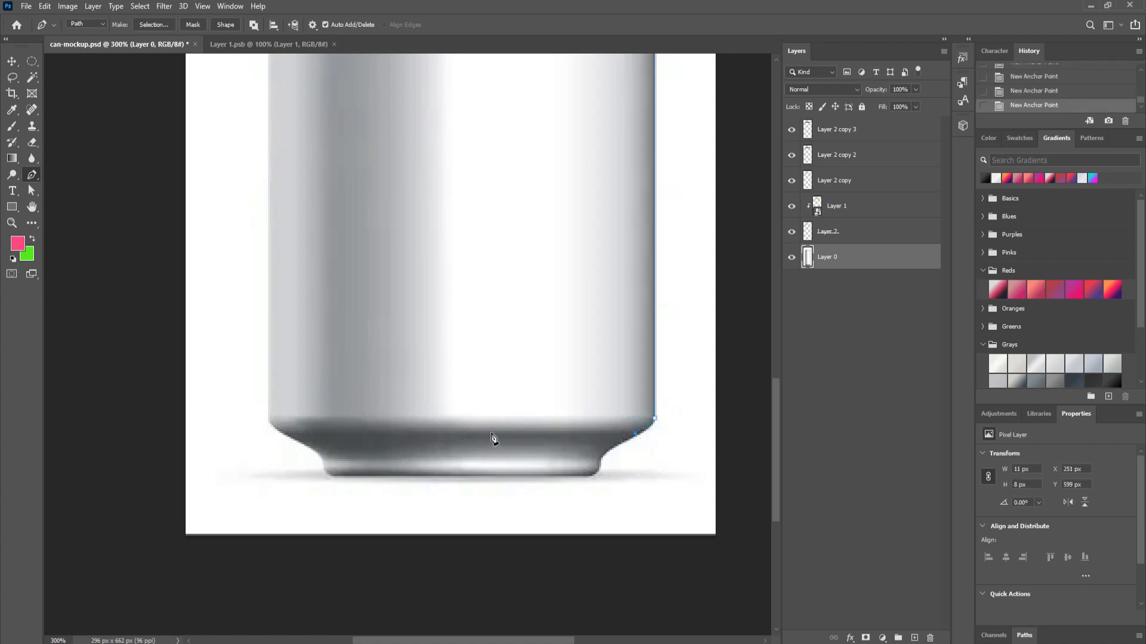
left_click(283, 435)
left_click_drag(268, 413, 268, 394)
key("ctrl+z")
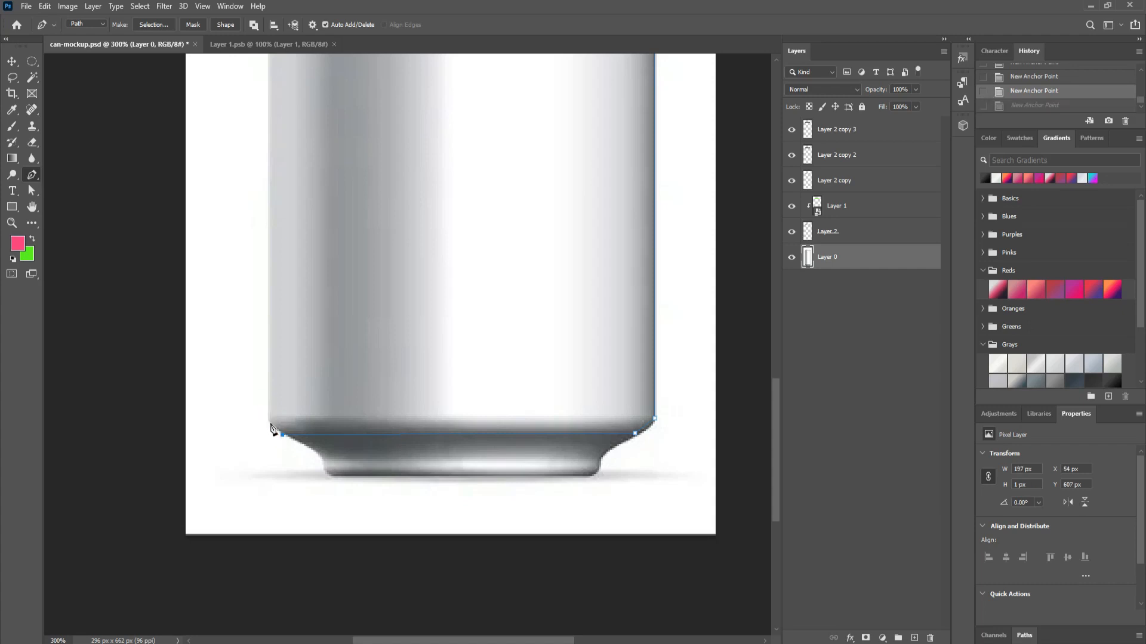
left_click(269, 422)
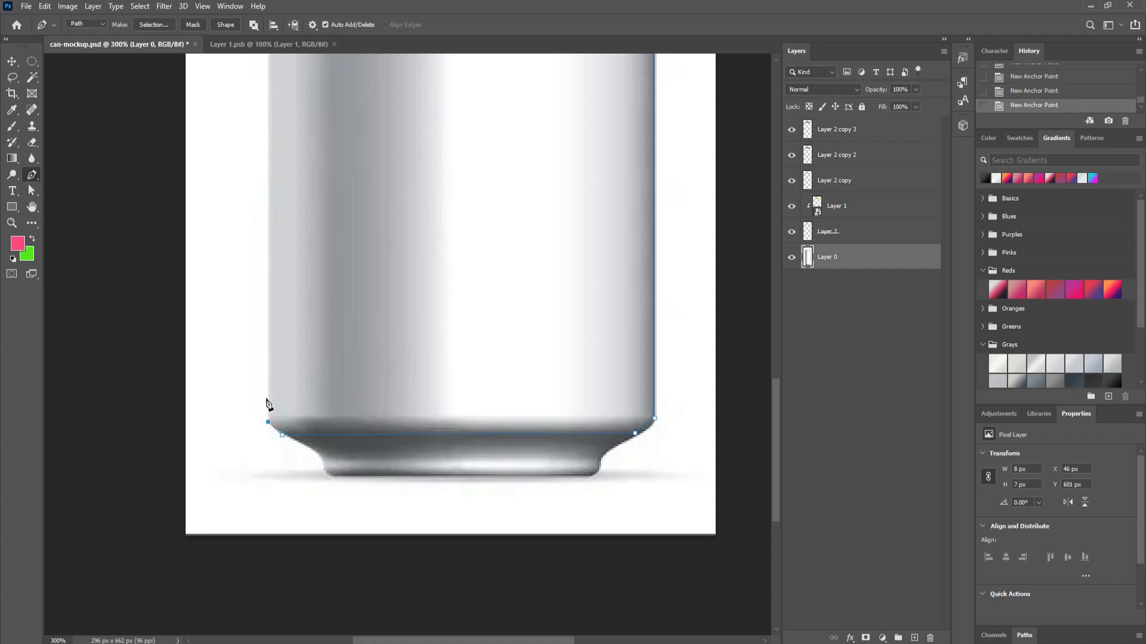
left_click(268, 396)
Step: Take the path up the left edge and around the left shoulder, closing it at the rim
left_click(267, 50)
left_click(179, 48)
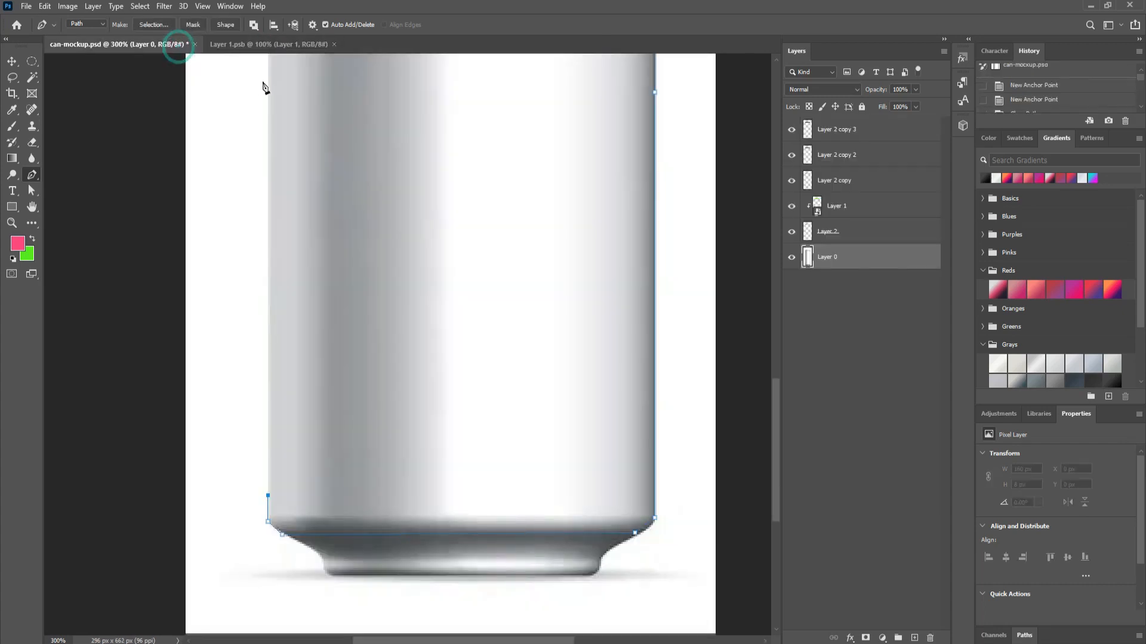
left_click(268, 62)
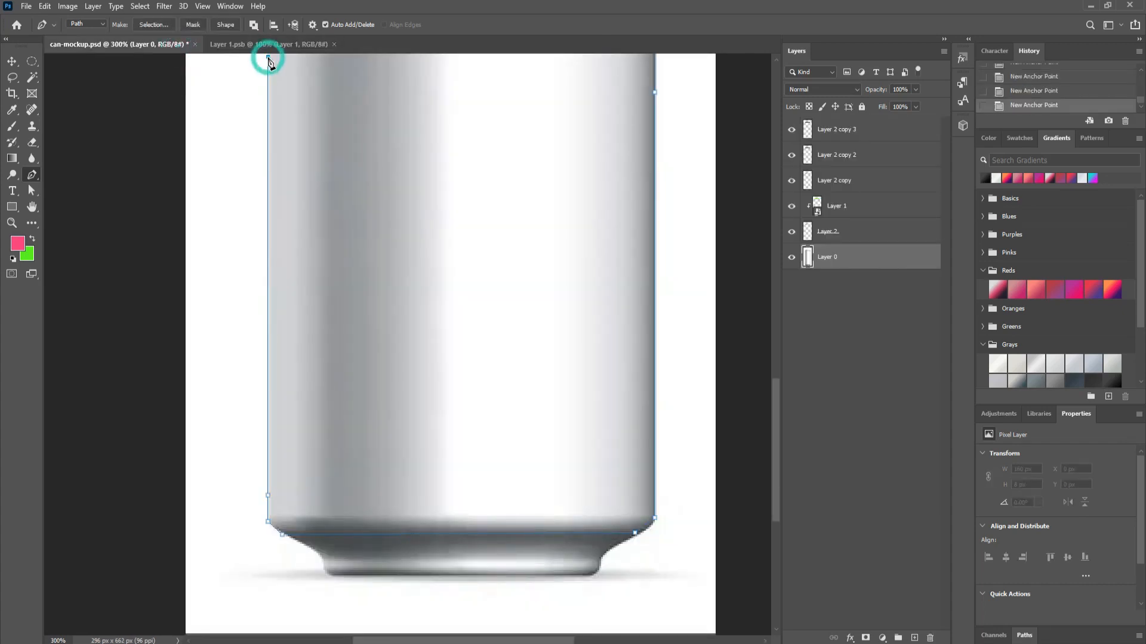
left_click_drag(513, 196, 550, 617)
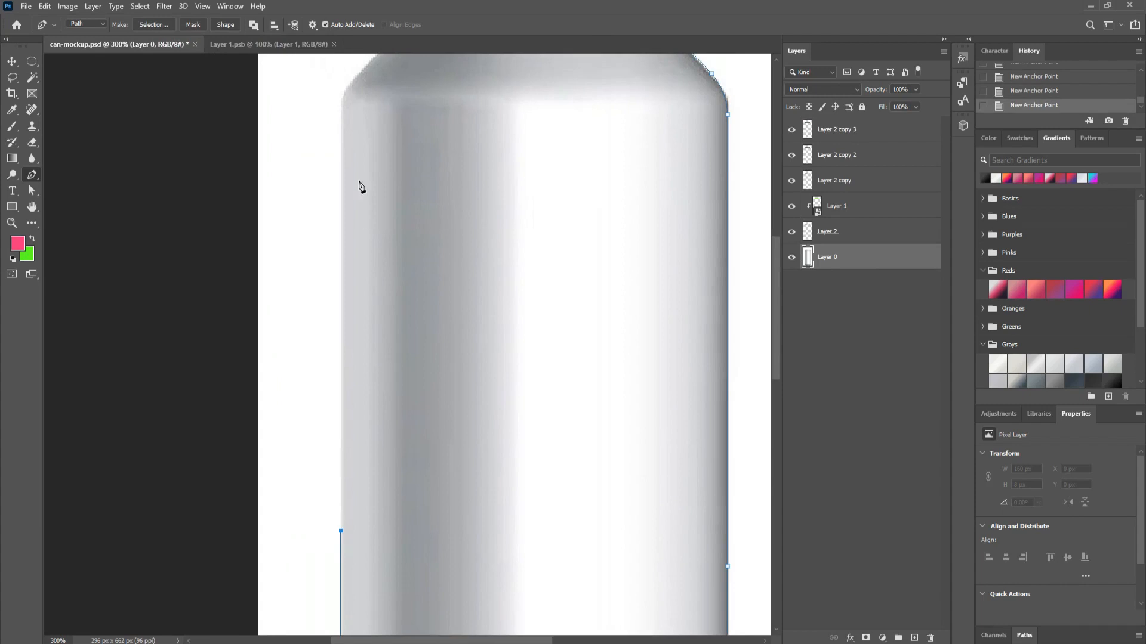
left_click(341, 108)
left_click_drag(460, 183, 447, 477)
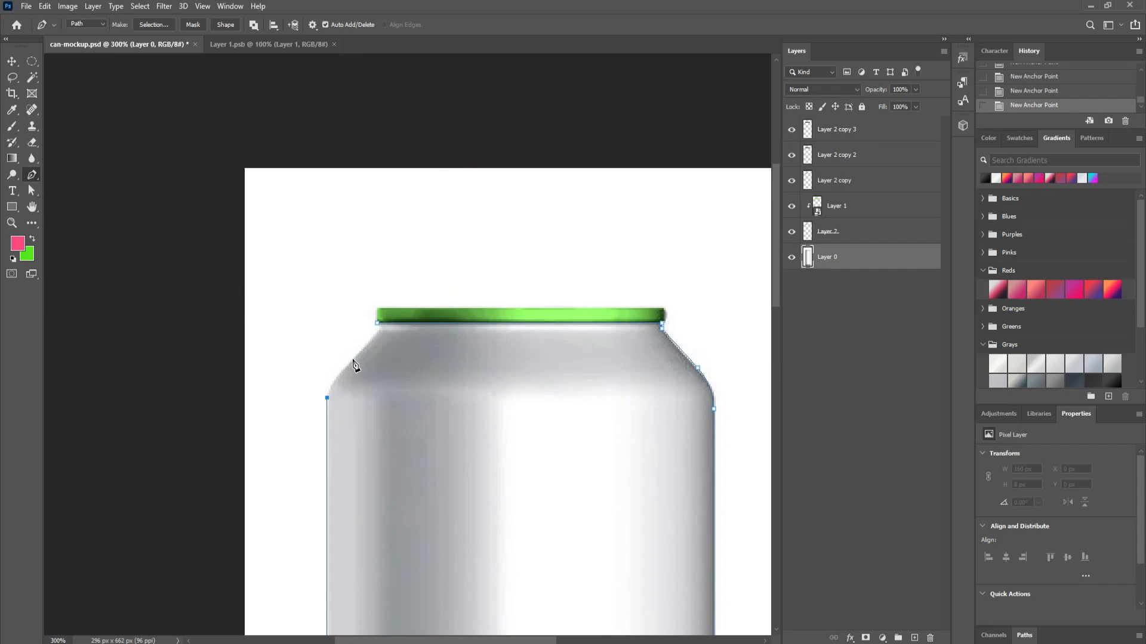
left_click_drag(350, 358, 365, 345)
key("ctrl+z")
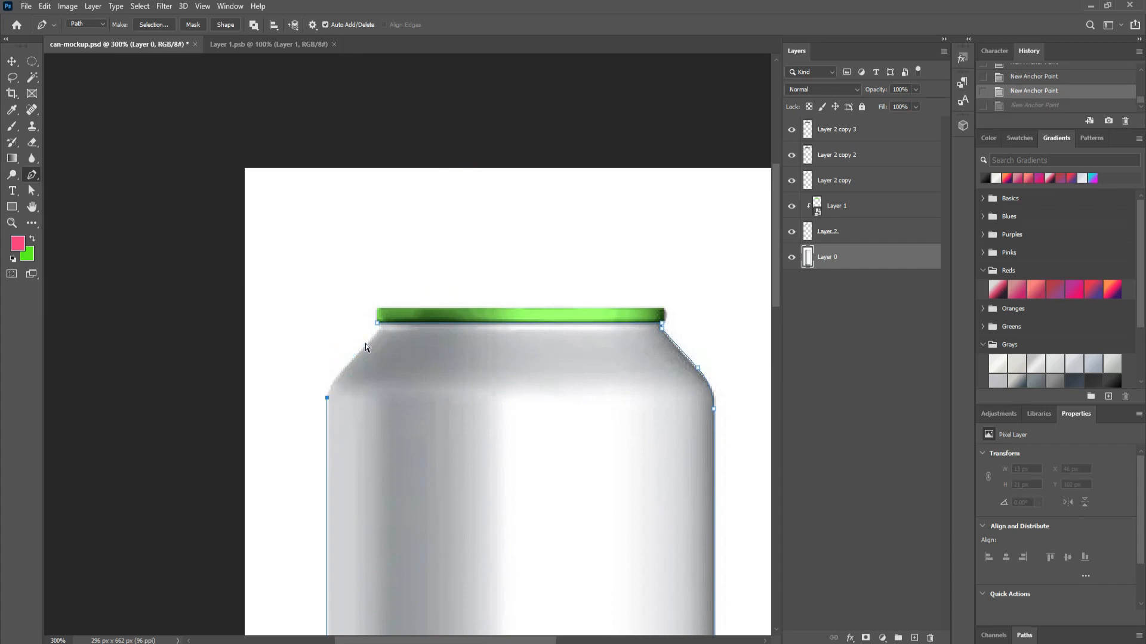
left_click_drag(359, 351, 369, 338)
left_click(377, 325)
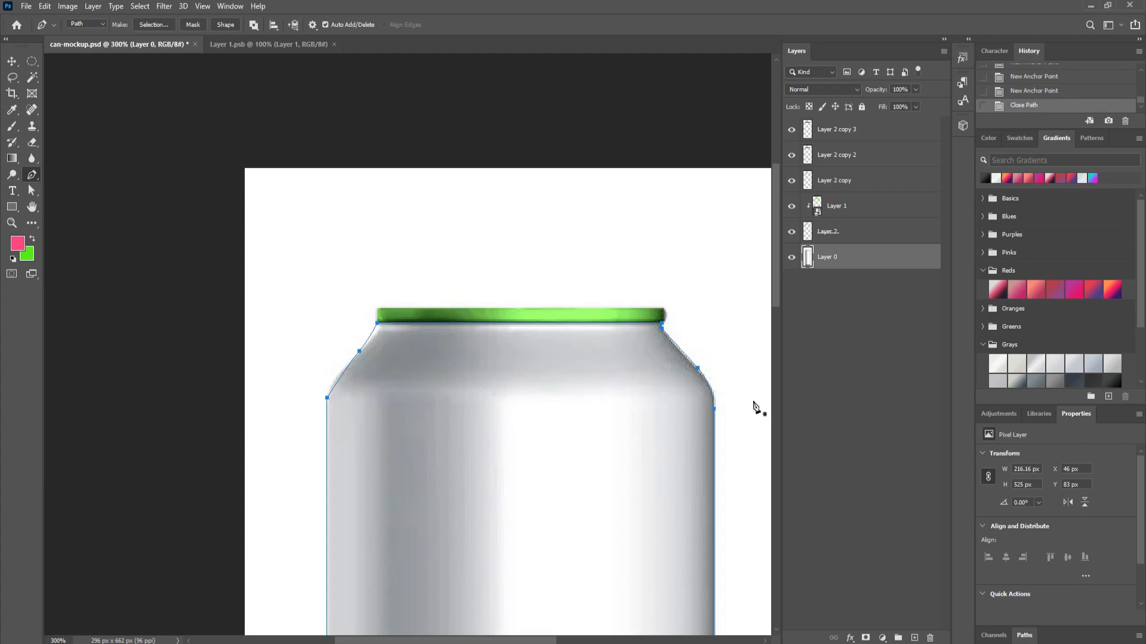
Step: Zoom out to 200%, then undo the early selection and new layer
key("ctrl+minus")
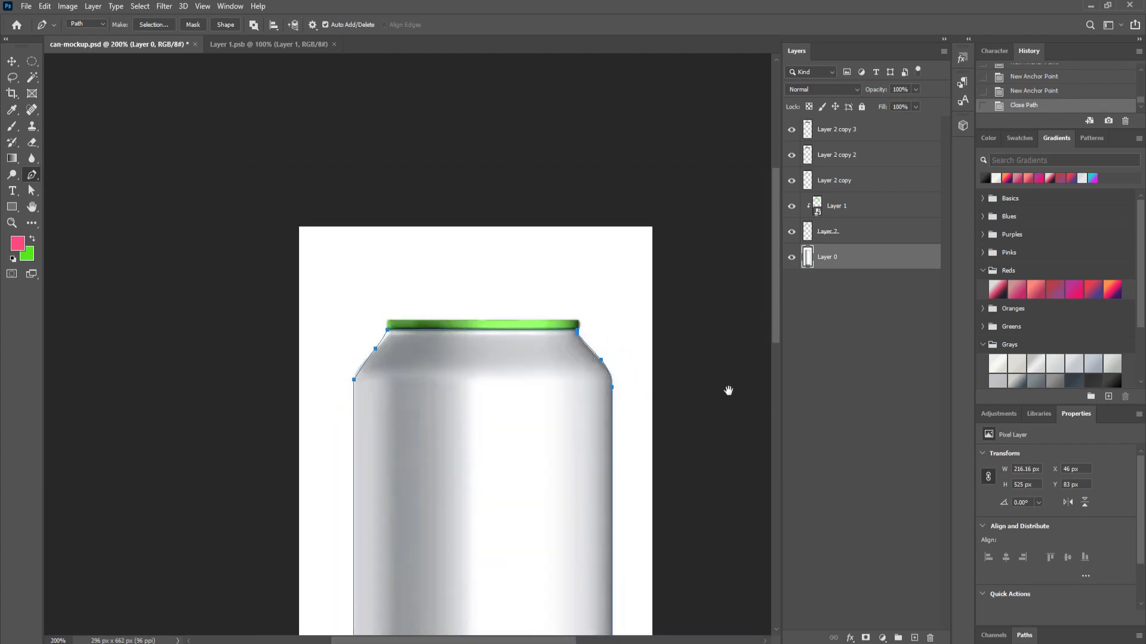
left_click_drag(729, 392, 725, 225)
left_click(915, 638)
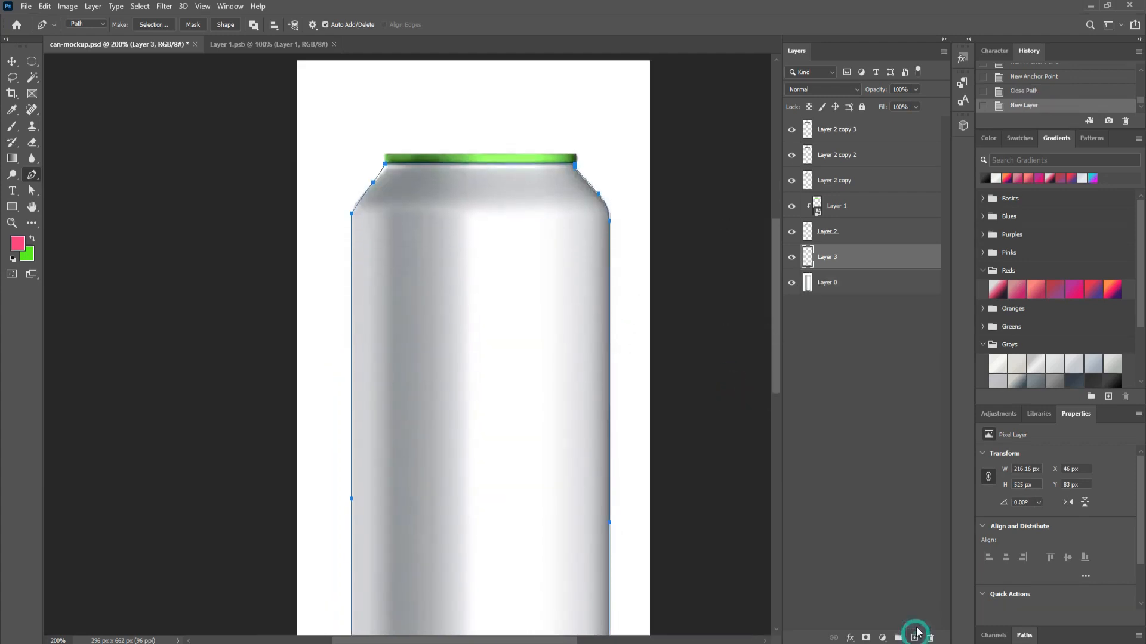
key("ctrl+Return")
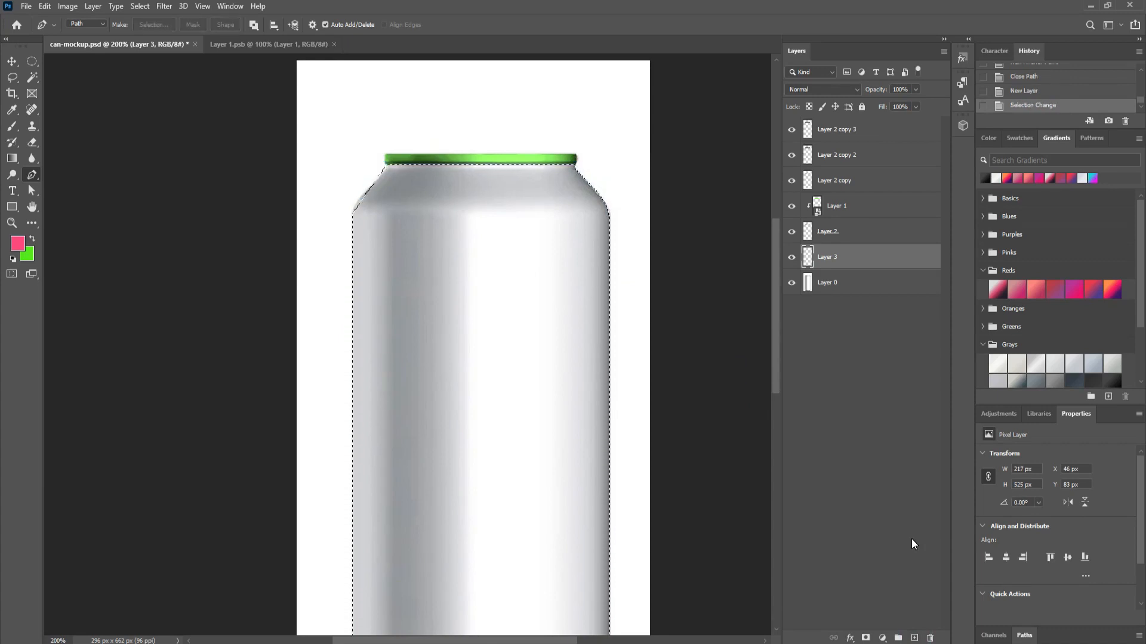
key("ctrl+z")
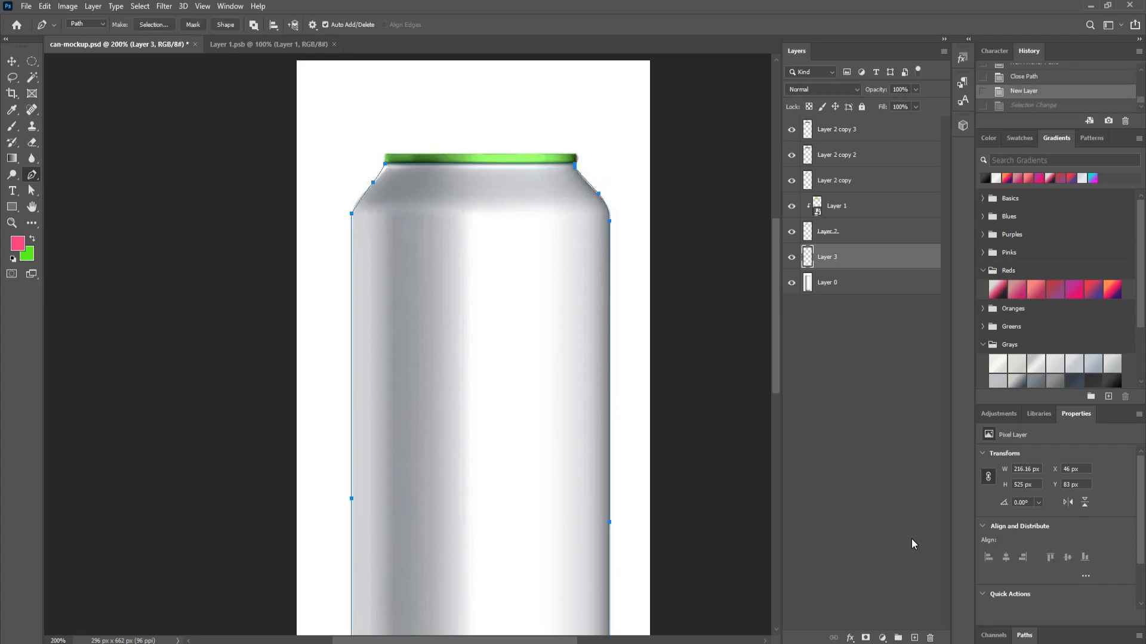
key("ctrl+z")
key("ctrl+z")
key("ctrl+z")
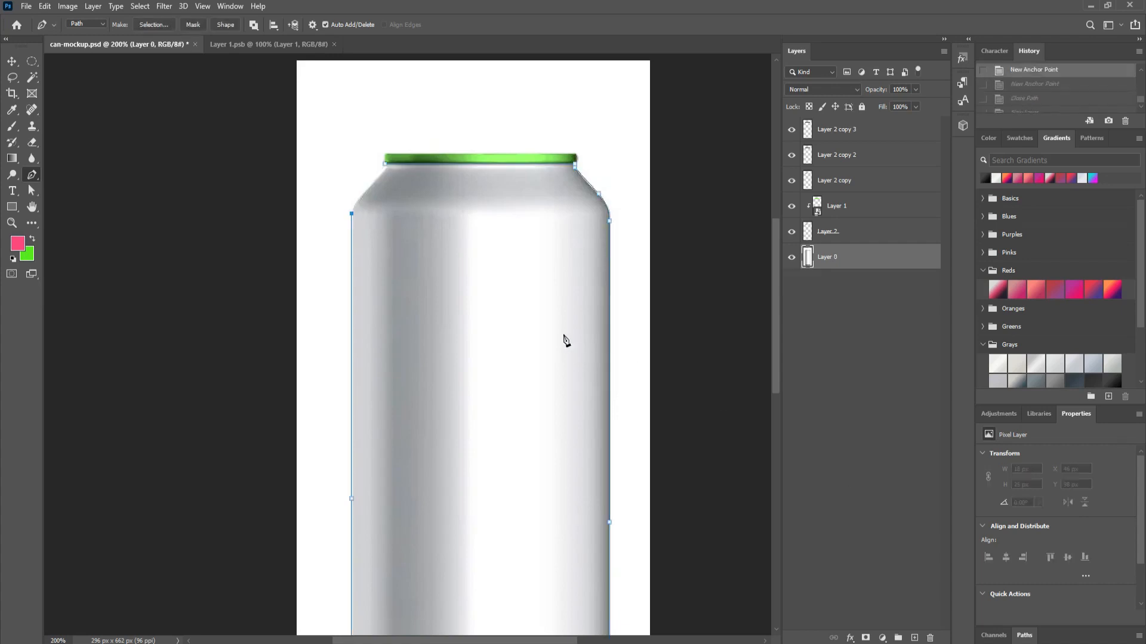
Step: Redraw the can outline to its top-left shoulder, close it and load it as a selection
left_click_drag(450, 276, 512, 640)
left_click_drag(474, 592, 474, 532)
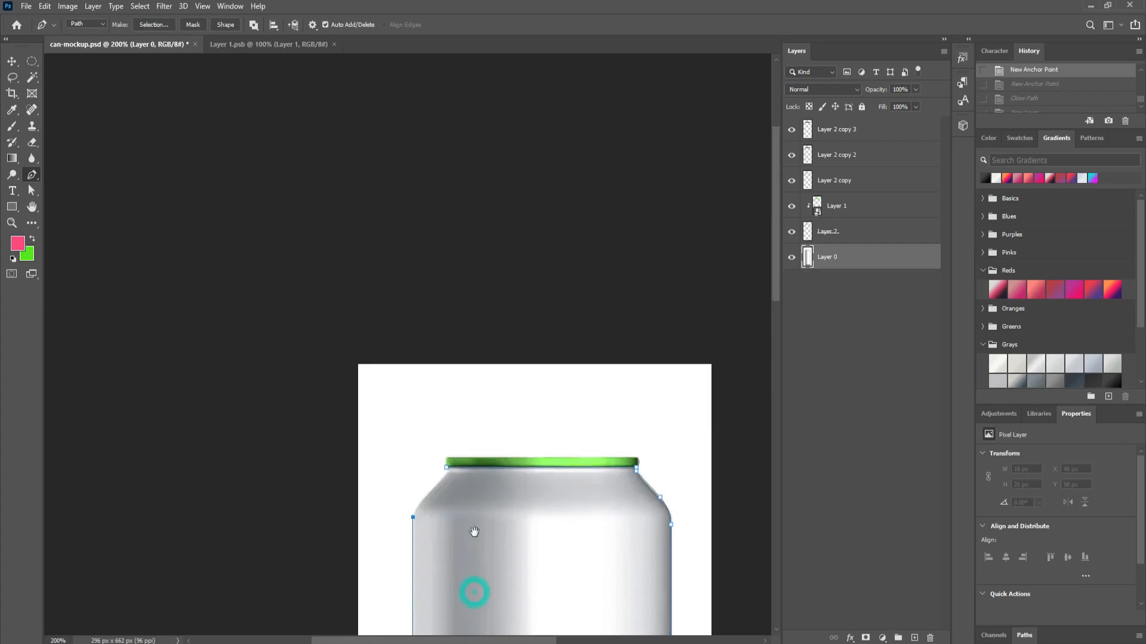
left_click(418, 505)
left_click(446, 468)
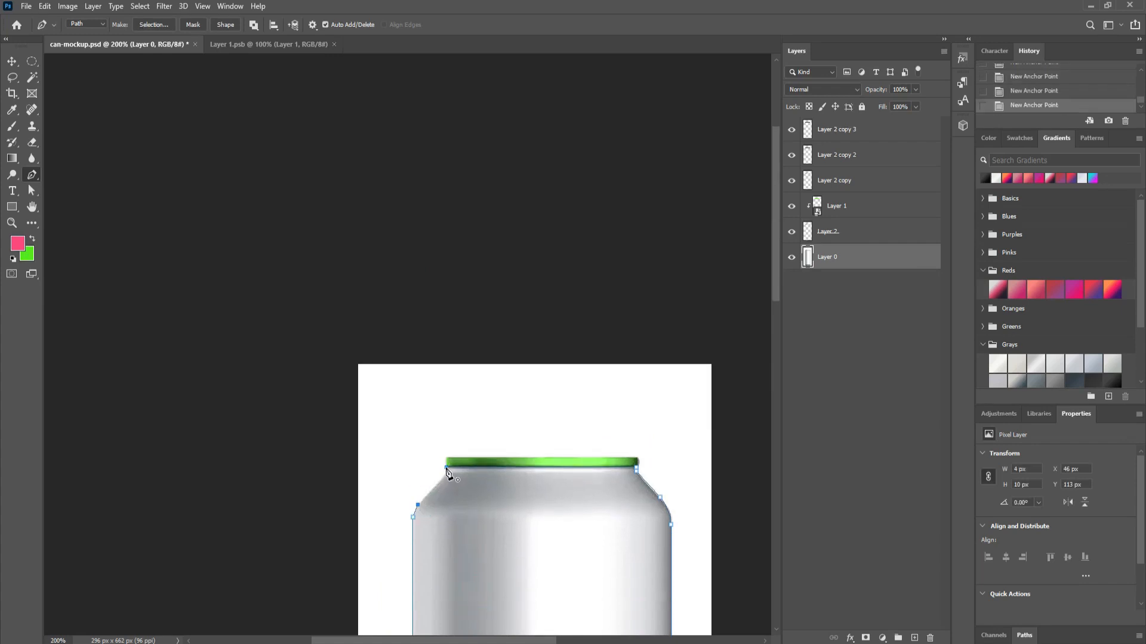
left_click(447, 468)
key("ctrl+z")
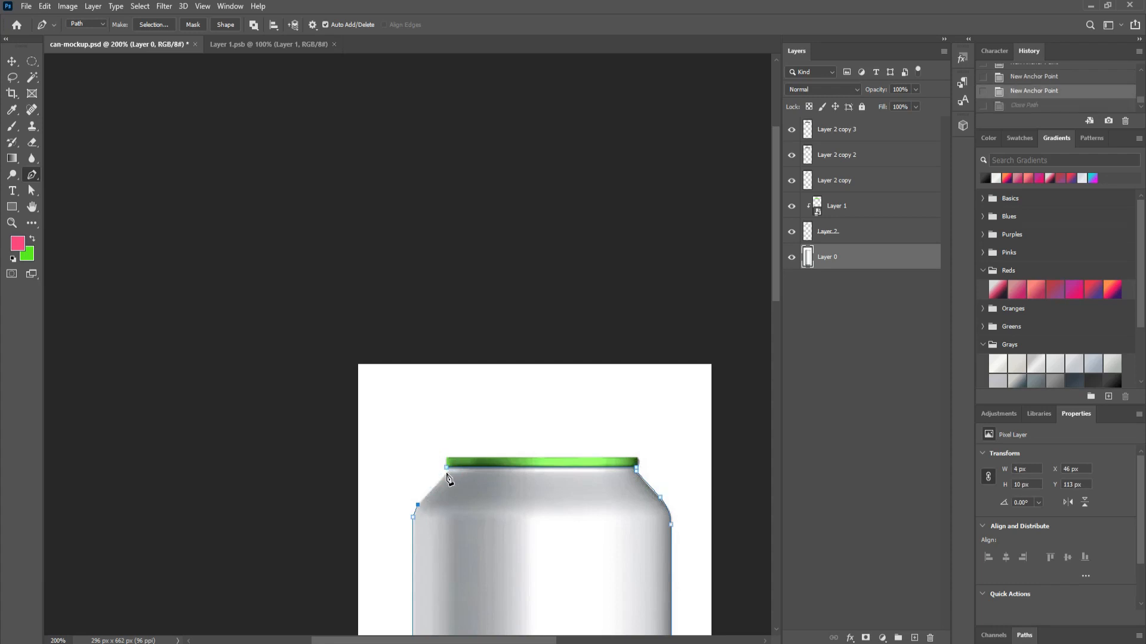
left_click(448, 472)
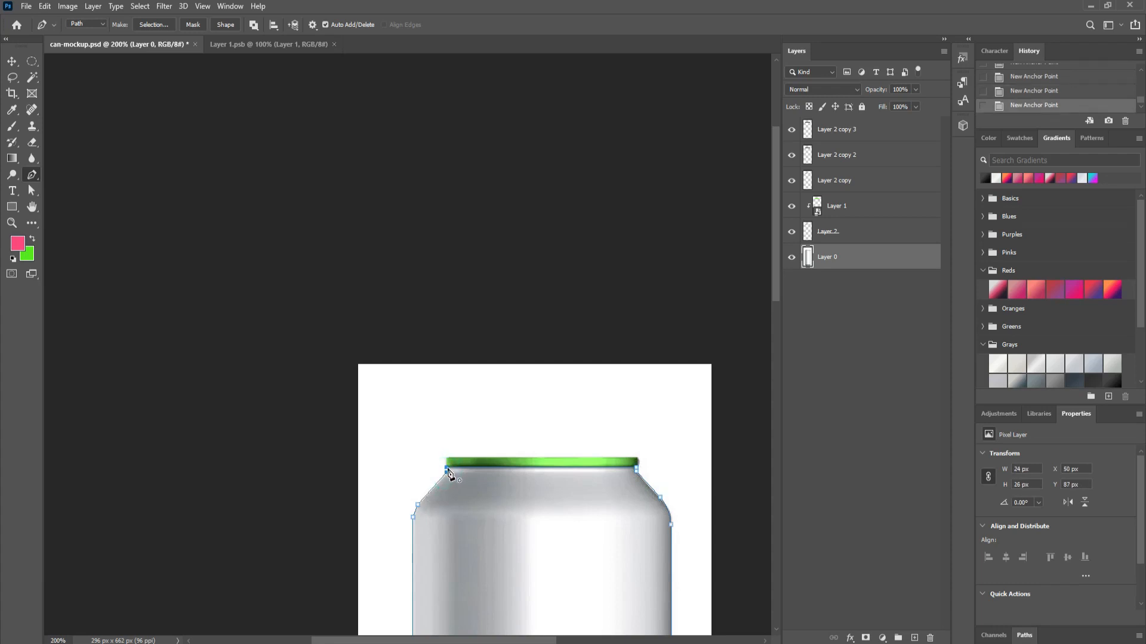
left_click(447, 470)
key("ctrl+Return")
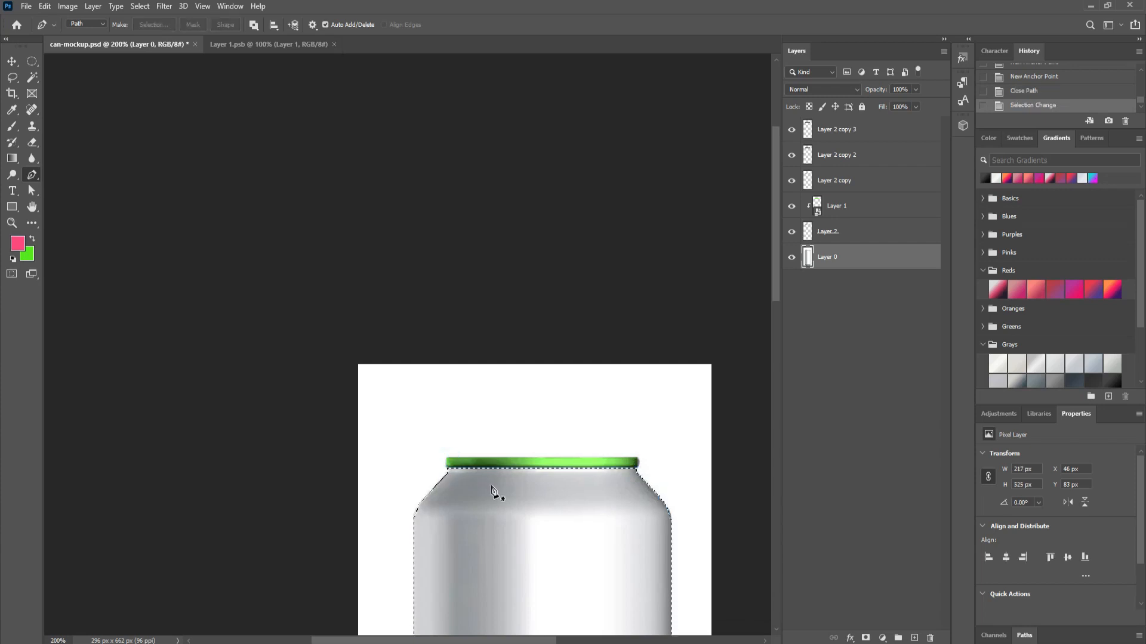
Step: Add a new empty Layer 3 just above Layer 0
left_click_drag(545, 517, 542, 424)
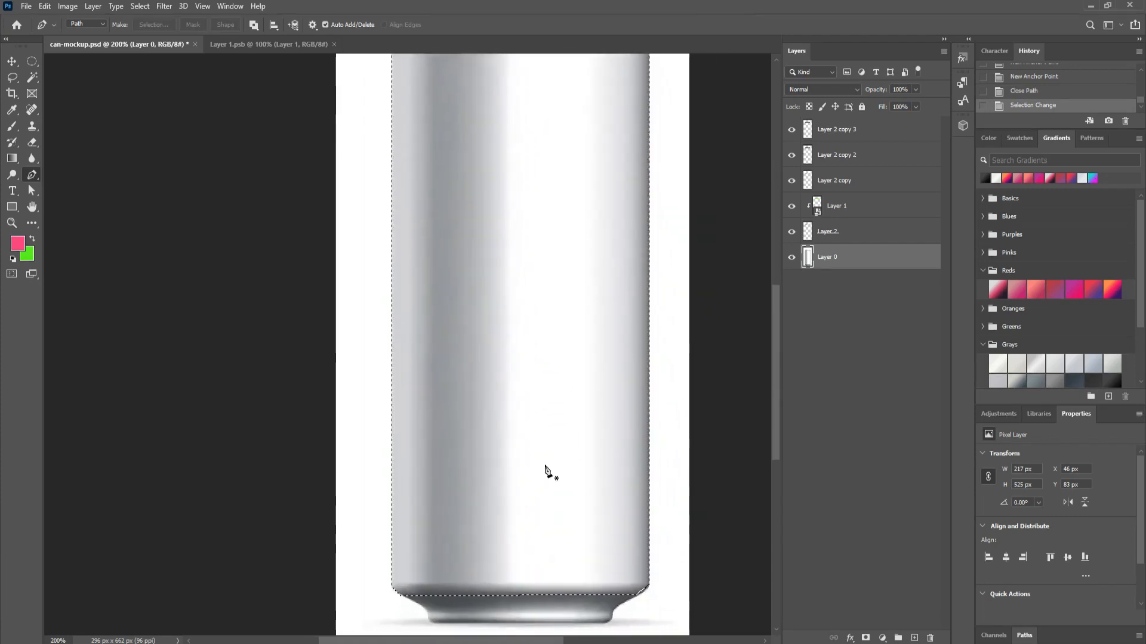
left_click_drag(548, 379, 547, 429)
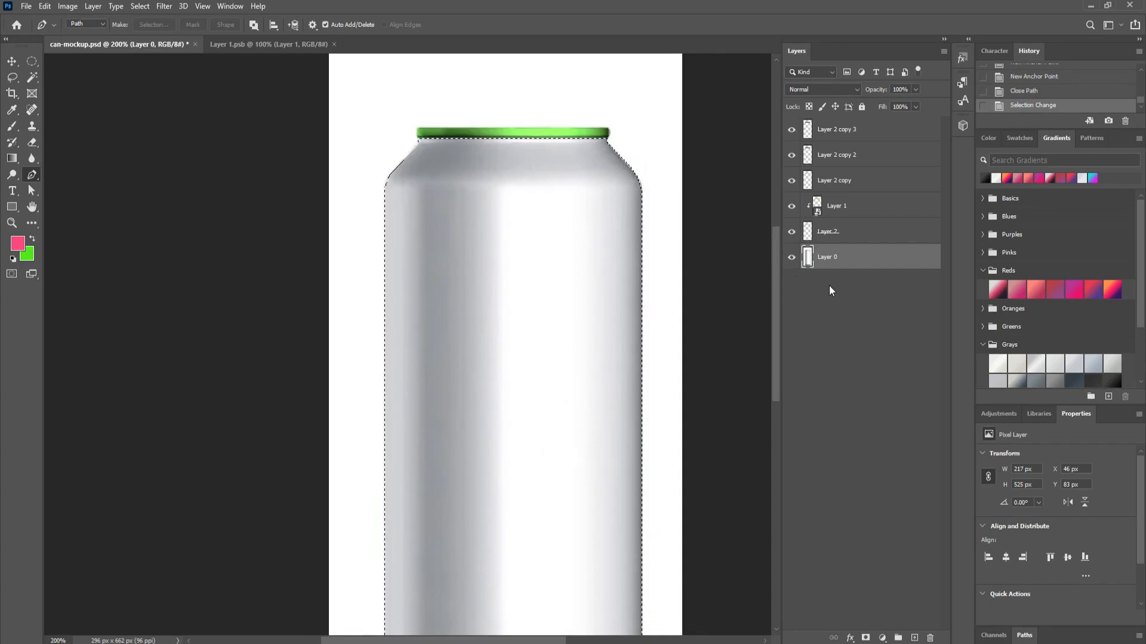
left_click(915, 638)
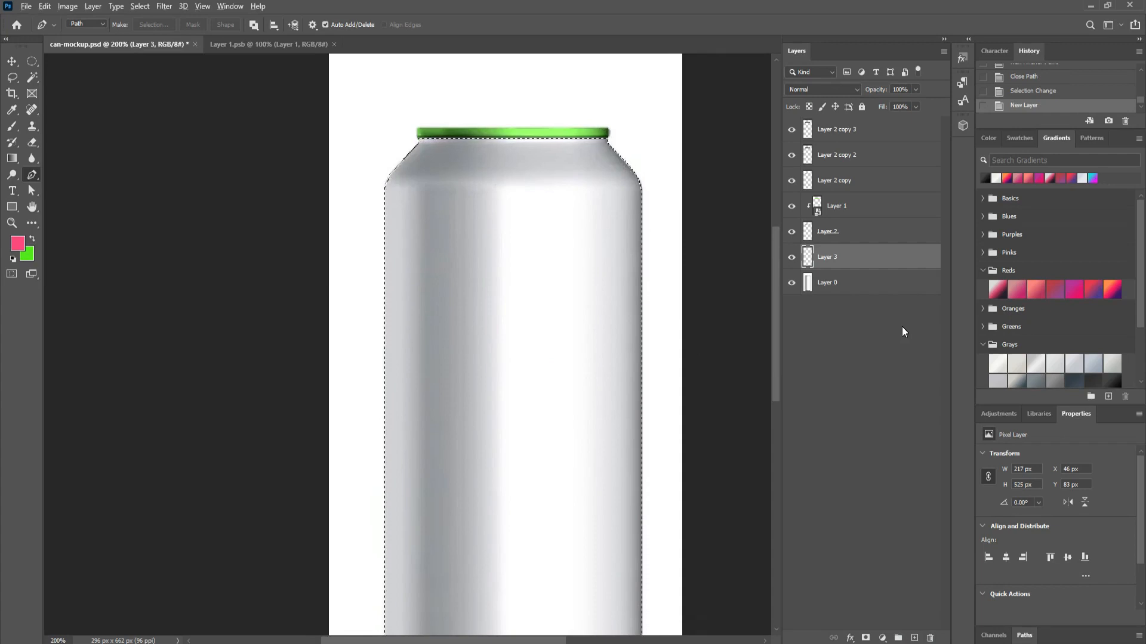
Step: Fill the selection with foreground pink on Layer 3, hide Layer 3, and select Layer 0
key("alt+BackSpace")
scroll(720, 335, "down", 5)
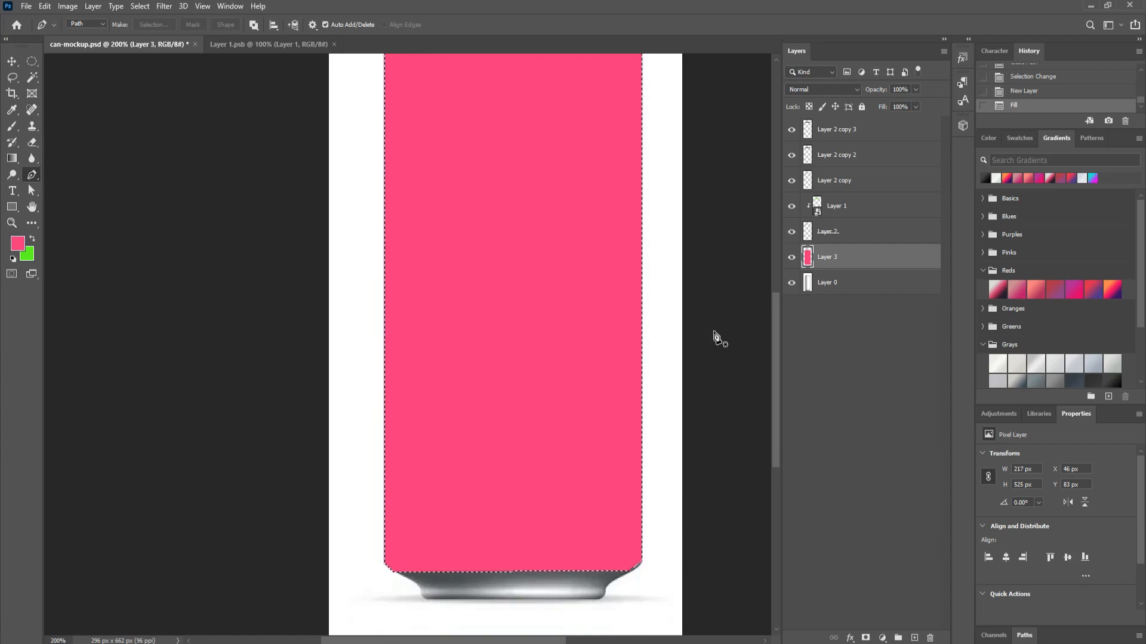
scroll(716, 336, "up", 1)
scroll(719, 335, "up", 4)
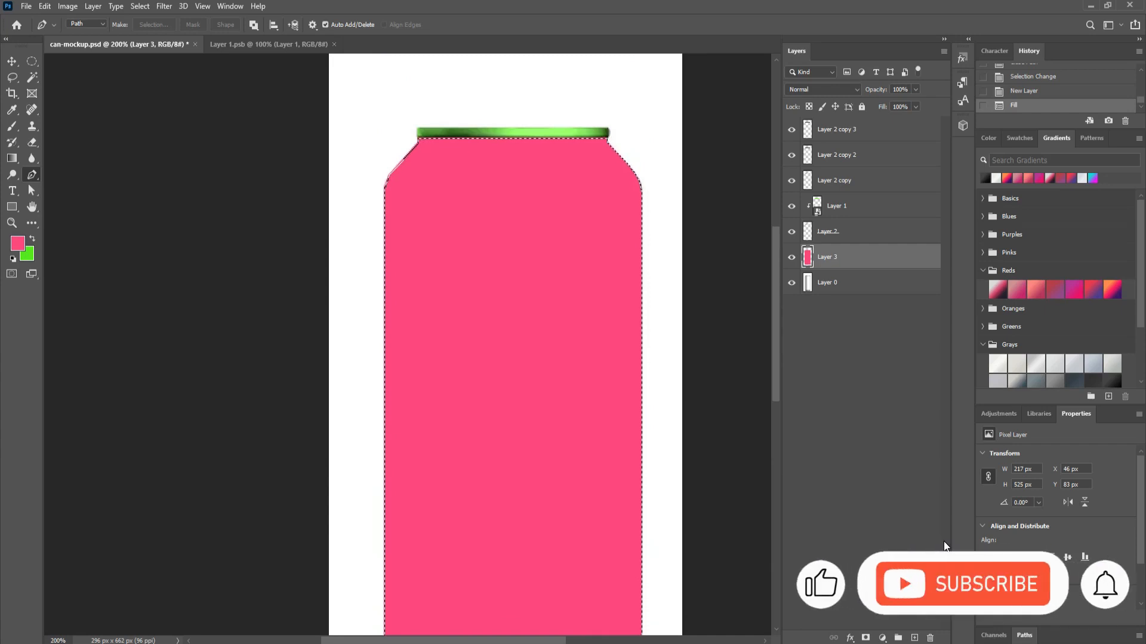
left_click(791, 257)
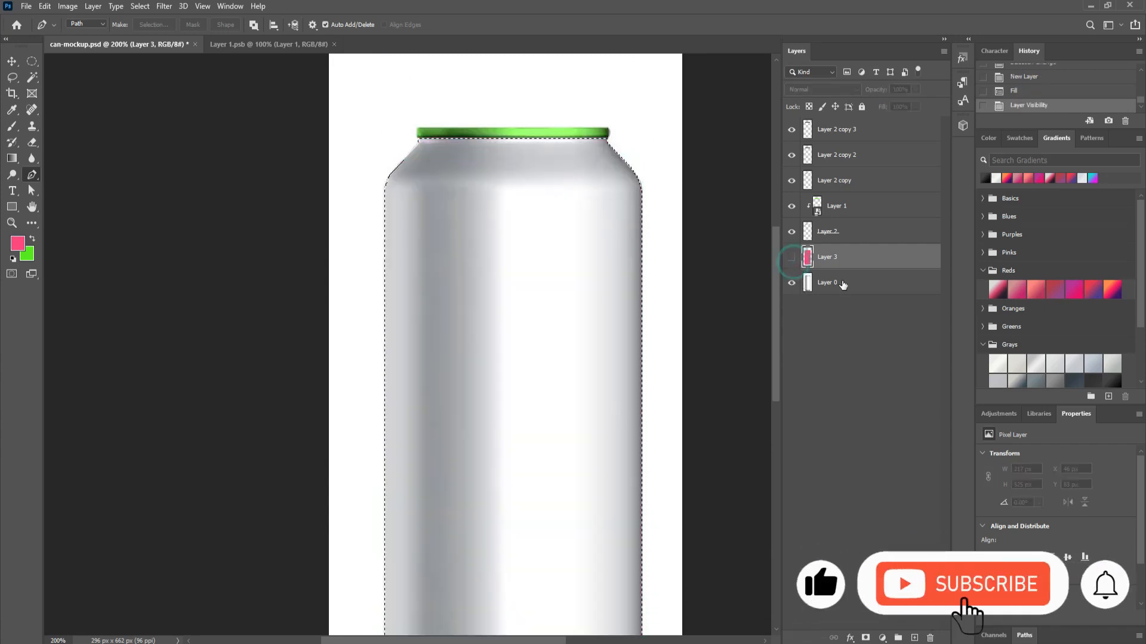
left_click(844, 286)
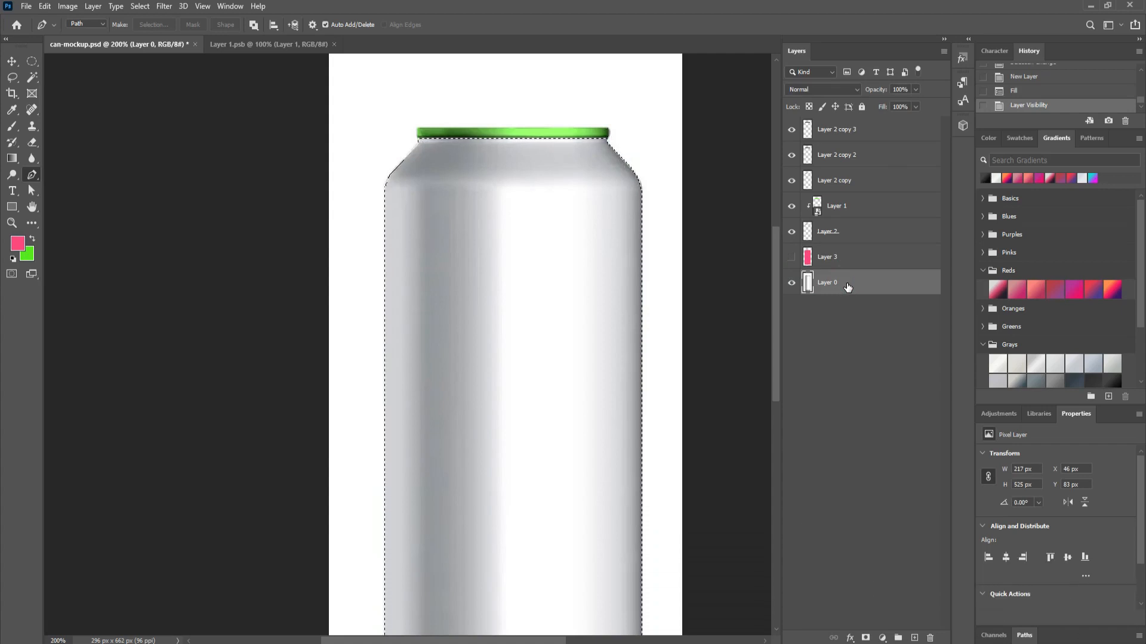
Step: Copy the can body to Layer 4 plus three copies, and move Layer 4 below Layer 3
key("ctrl+j")
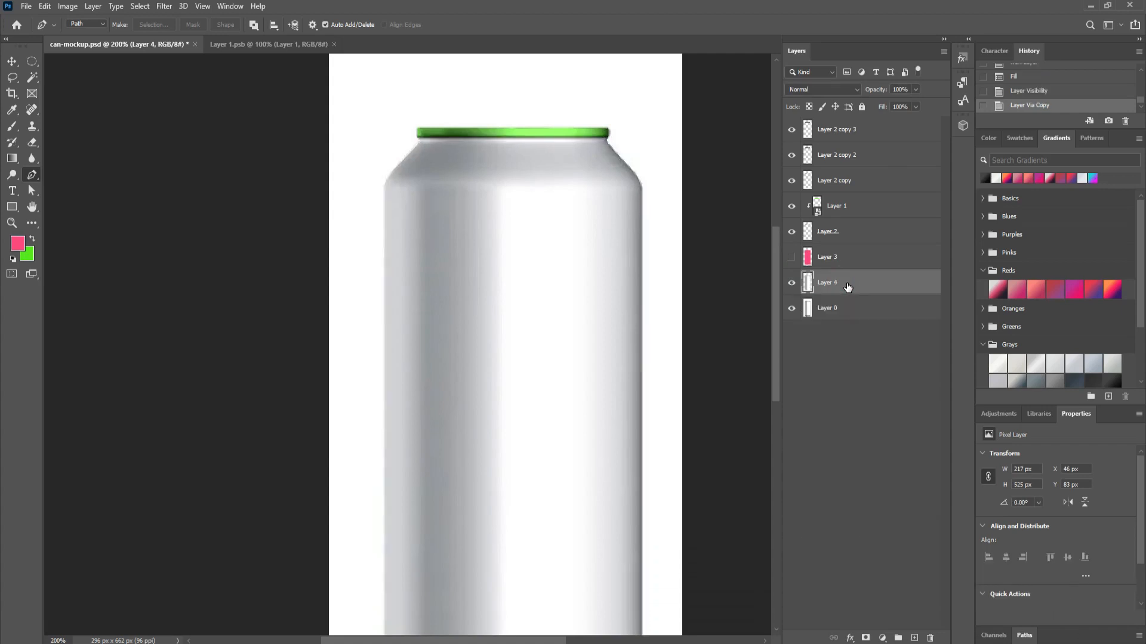
key("ctrl+j")
key("ctrl+j")
key("ctrl+j")
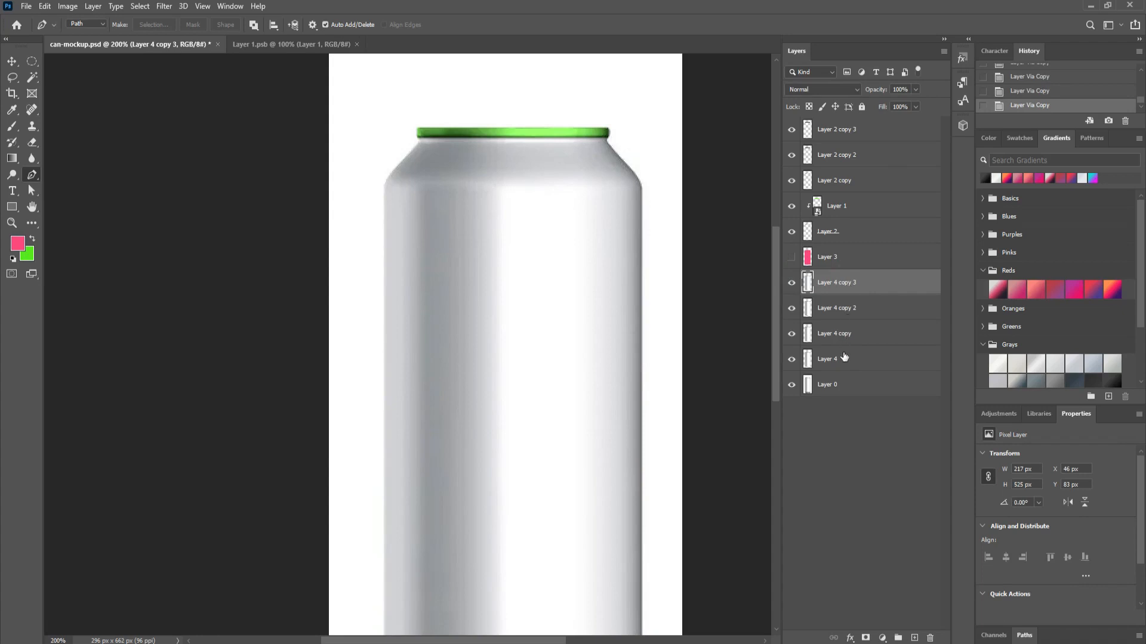
left_click_drag(840, 358, 837, 270)
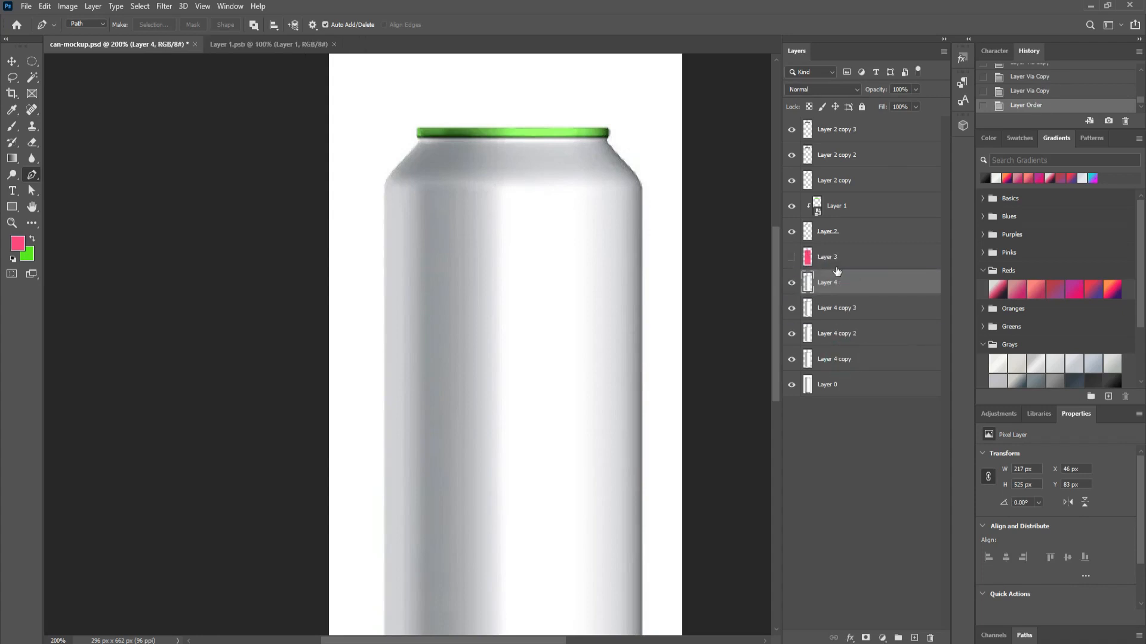
left_click(792, 258)
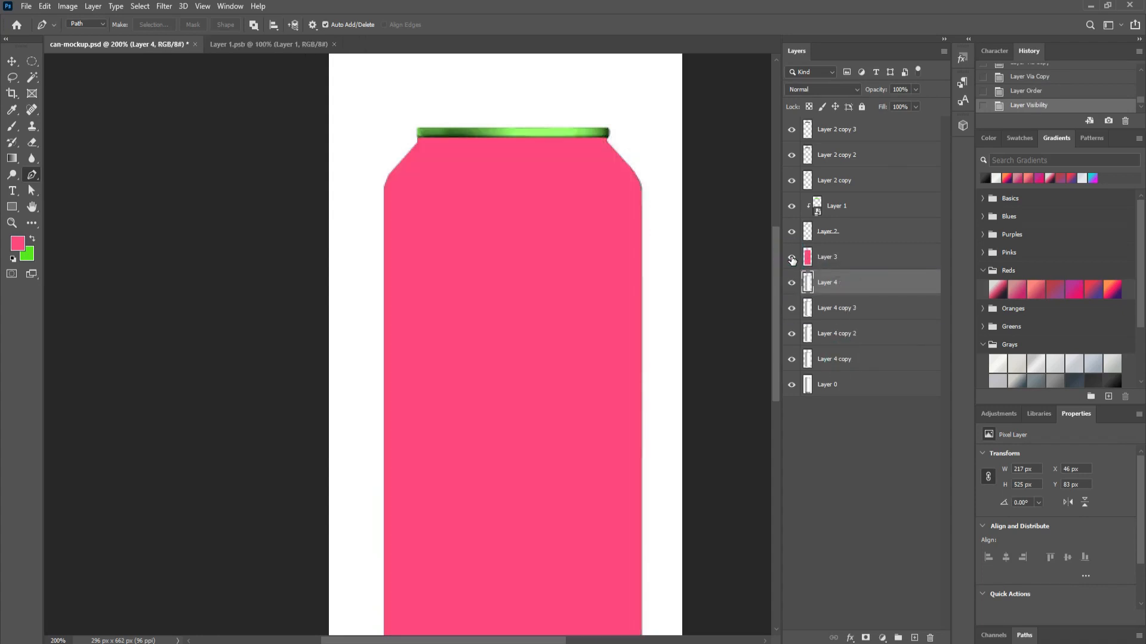
scroll(734, 392, "down", 5)
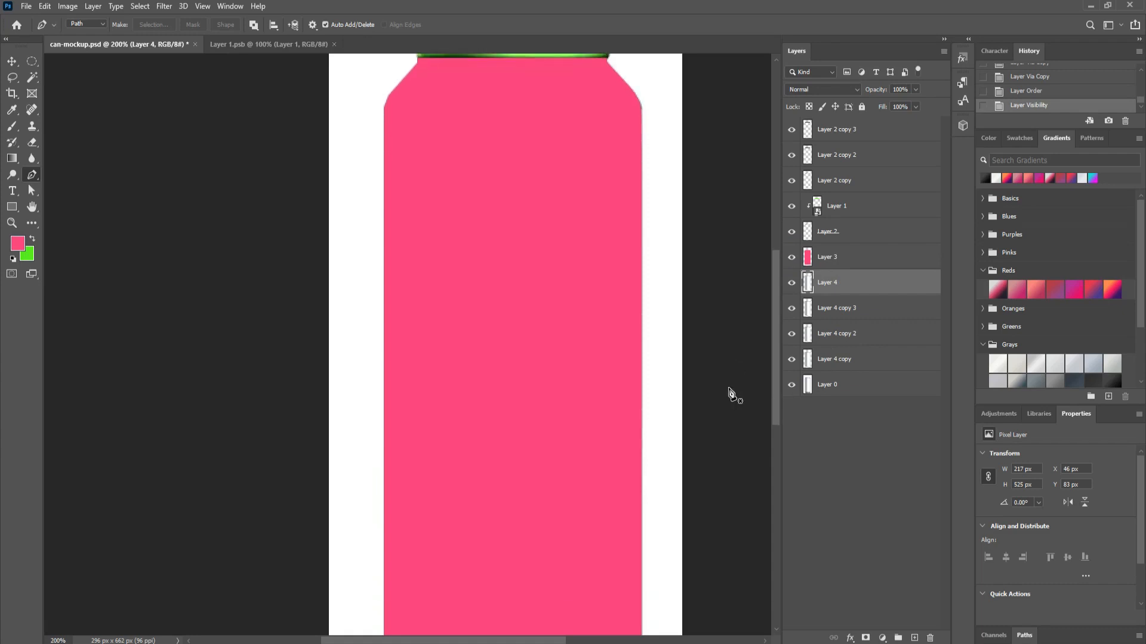
Step: Stack Layer 4 copy, copy 2 and copy 3 above pink Layer 3
left_click(12, 61)
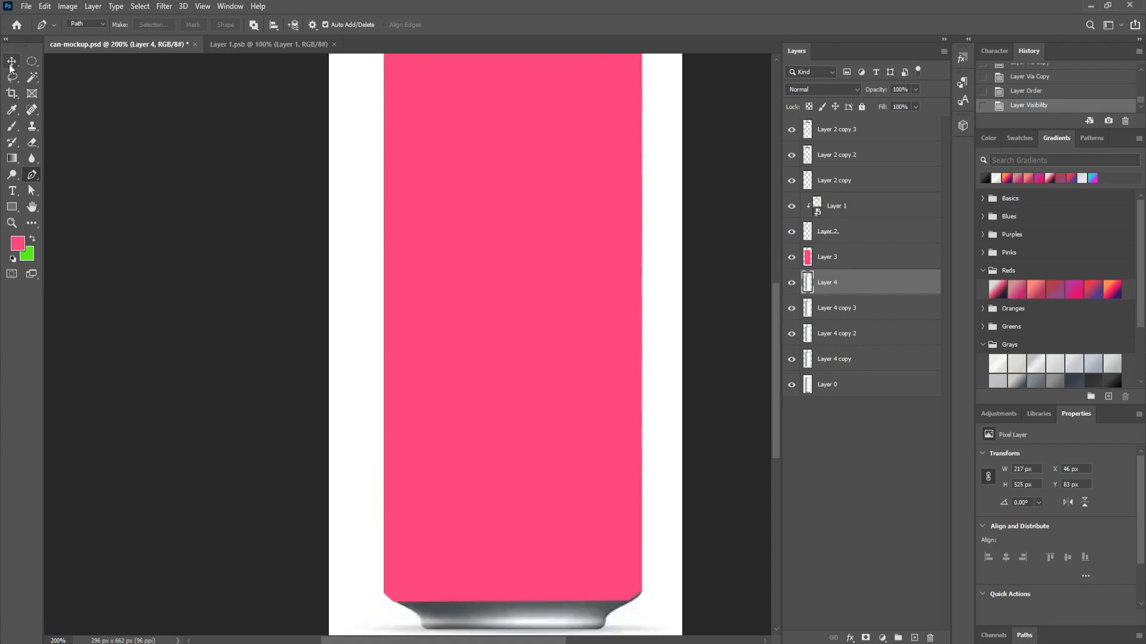
scroll(616, 346, "down", 1)
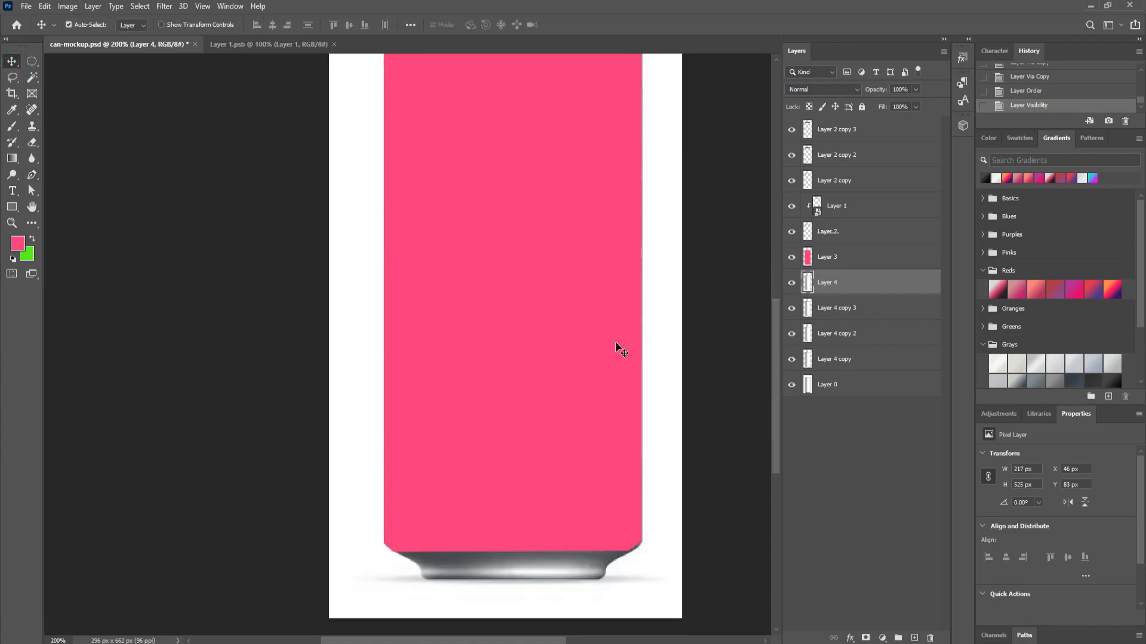
scroll(616, 343, "up", 6)
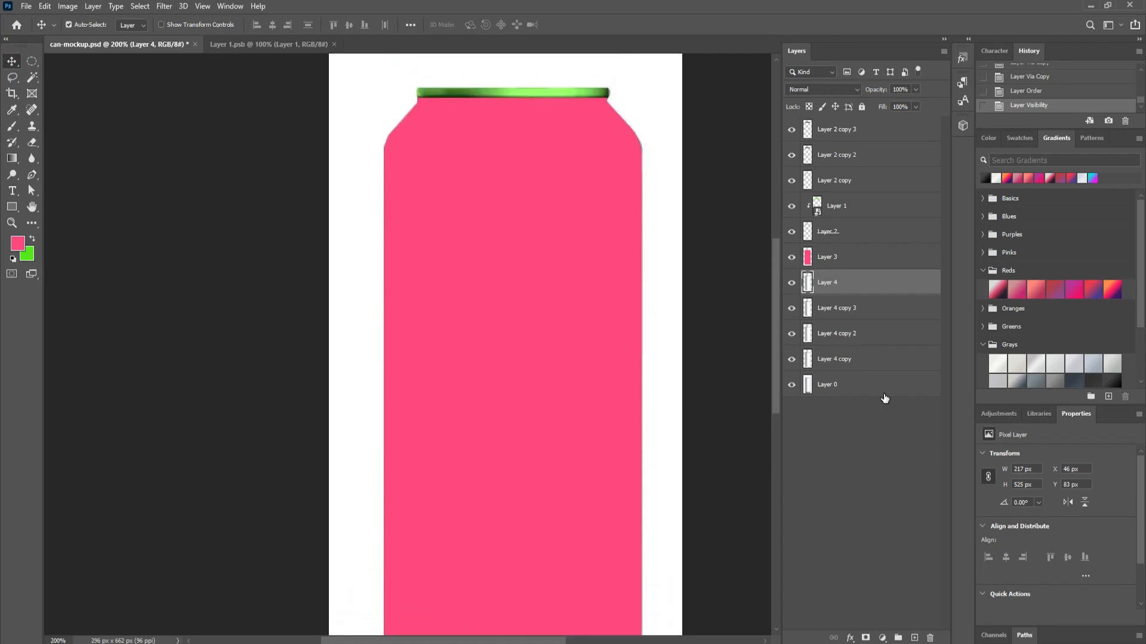
left_click_drag(852, 361, 861, 244)
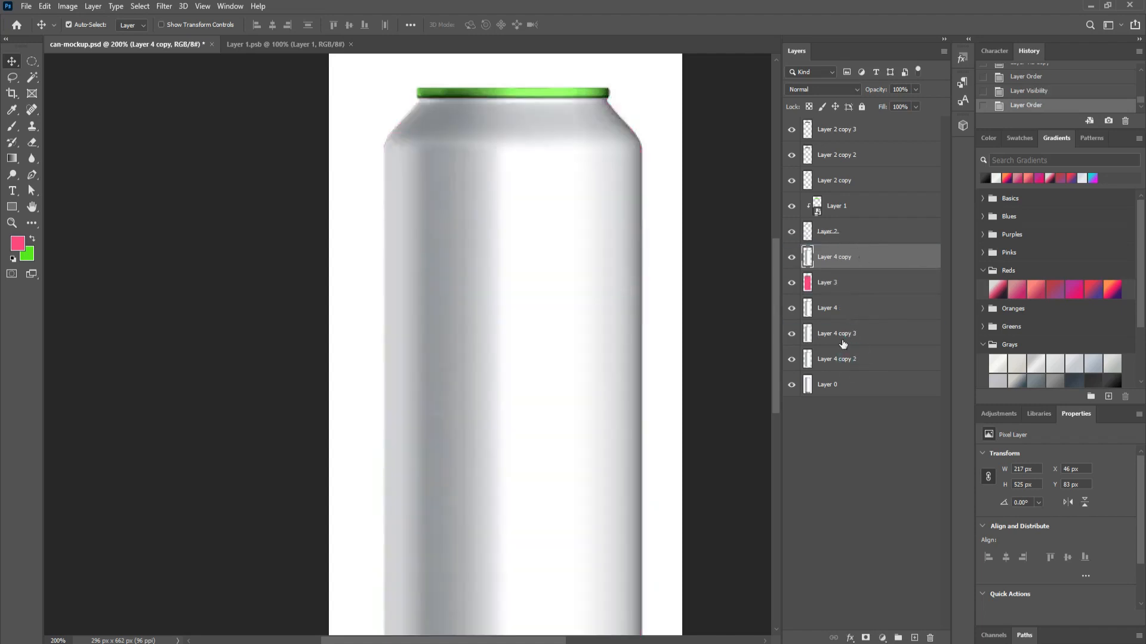
left_click_drag(838, 359, 838, 249)
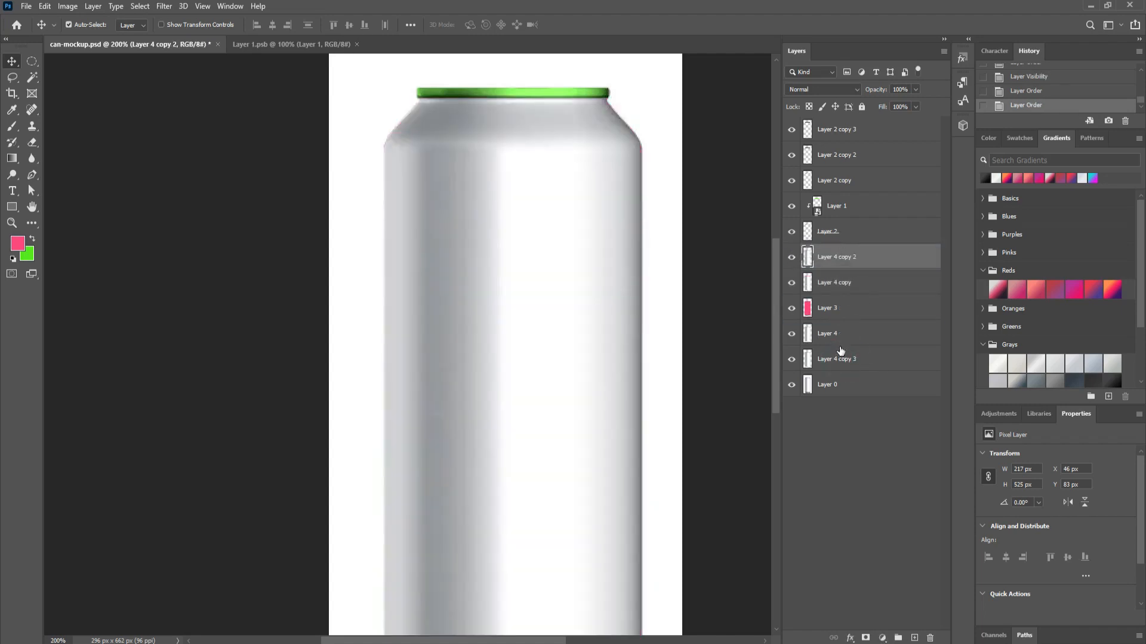
left_click_drag(839, 359, 841, 247)
Step: Hide the three Layer 4 copies and make pink Layer 3 active
left_click(791, 308)
left_click(792, 283)
left_click(792, 257)
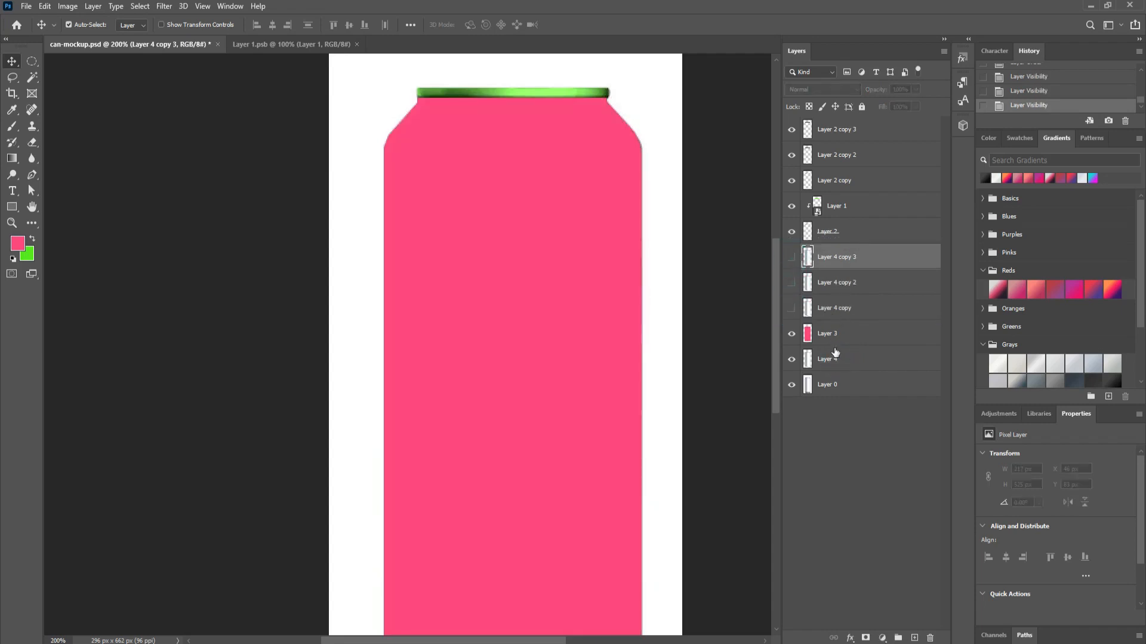
left_click(815, 338)
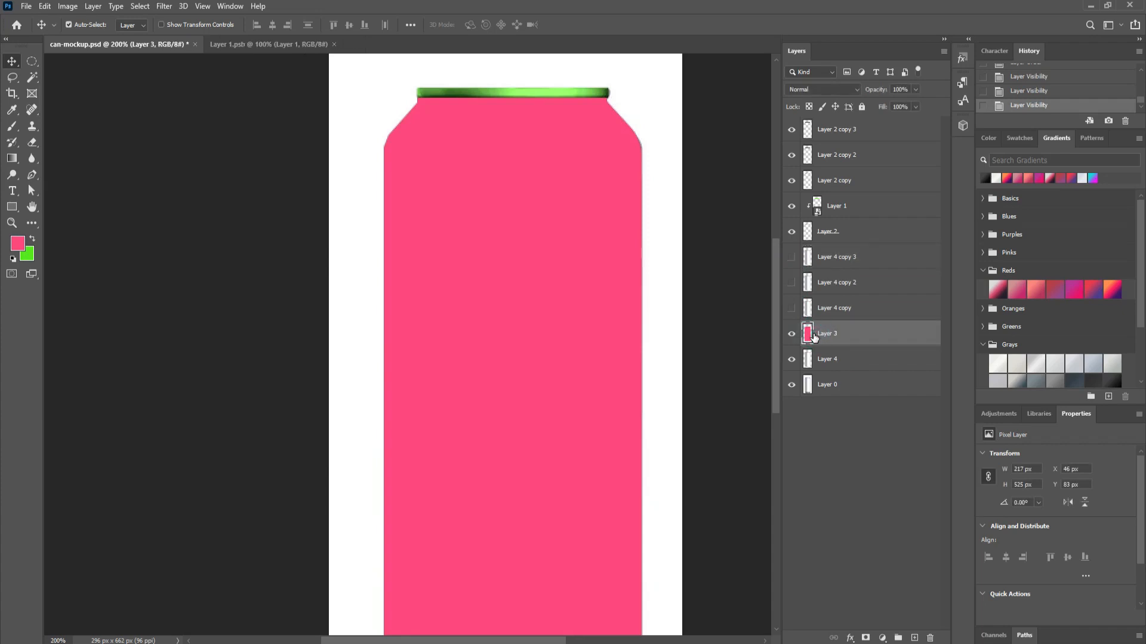
Step: Convert pink Layer 3 to a smart object and clip it to the layer below
right_click(815, 337)
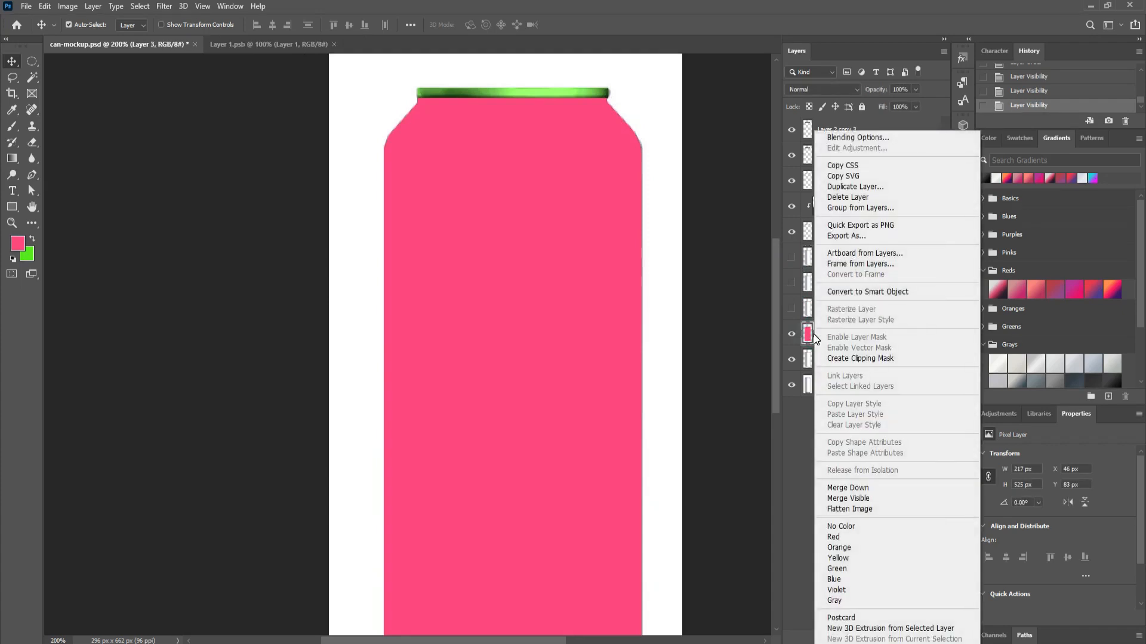
left_click(874, 291)
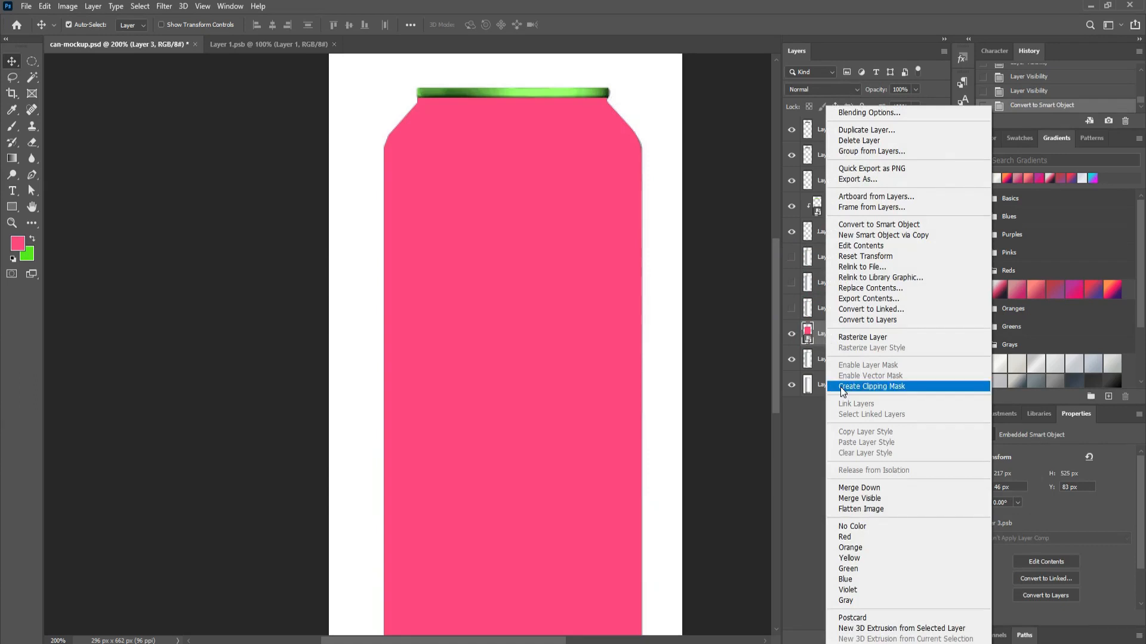
left_click(894, 385)
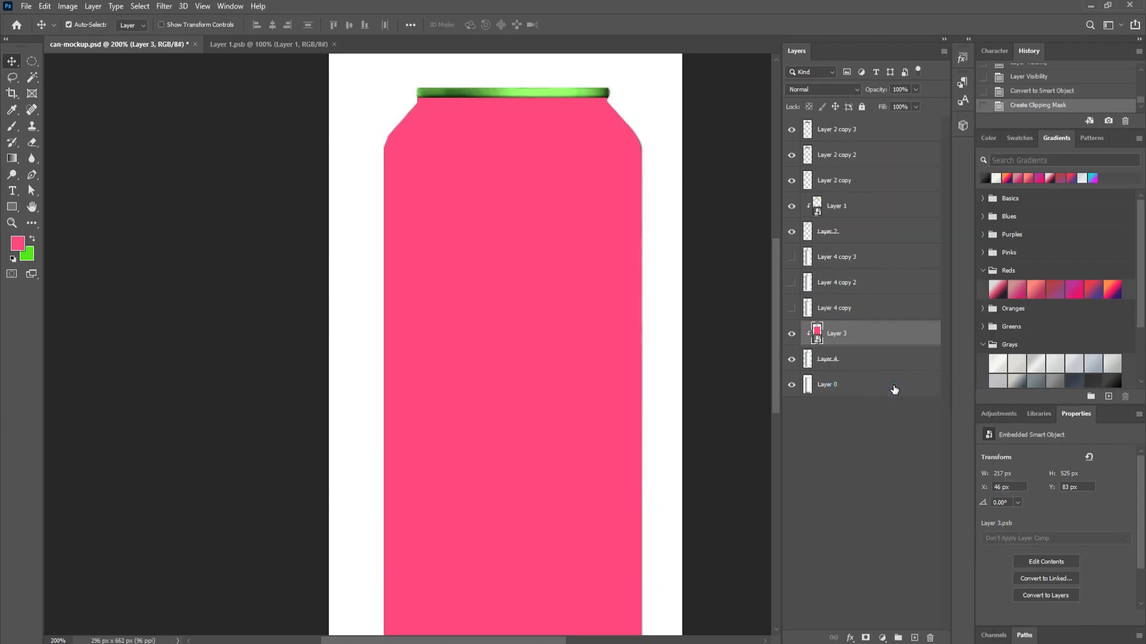
Step: Set Layer 3's blend mode to Multiply, then show and select Layer 4 copy
left_click(839, 89)
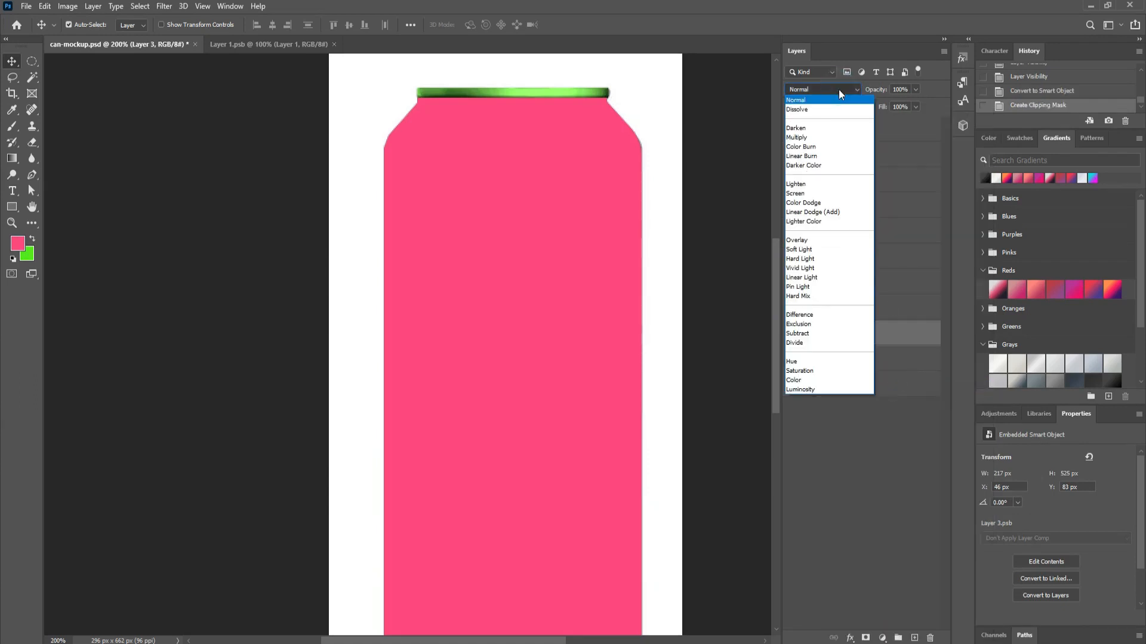
left_click(817, 138)
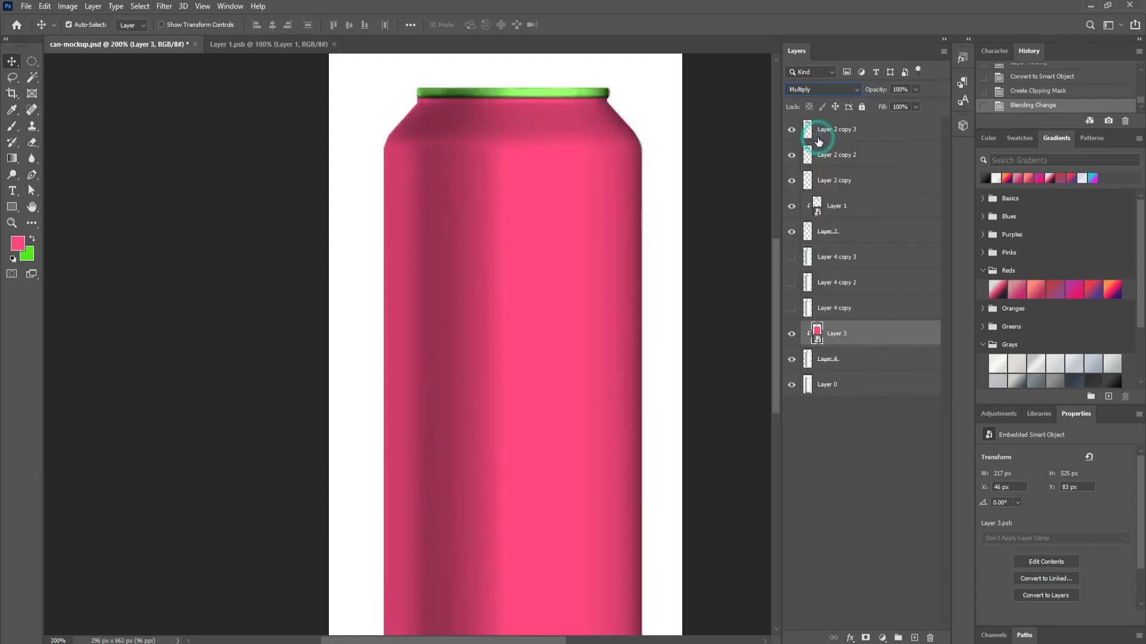
left_click(838, 337)
left_click(791, 308)
left_click(843, 308)
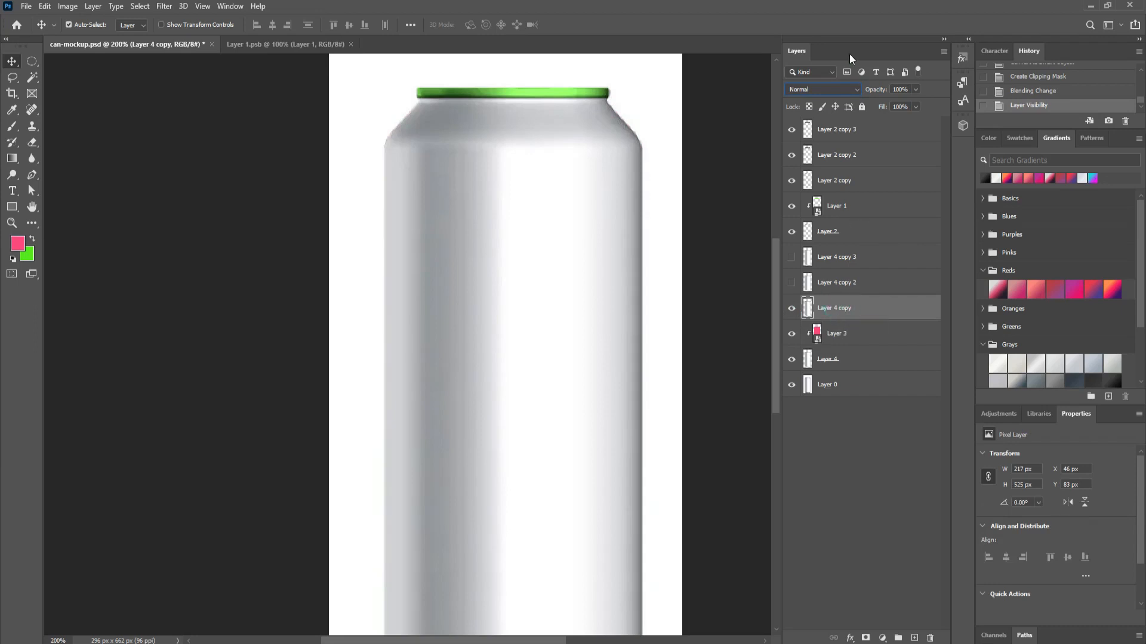
Step: Set Layer 4 copy to Multiply, then show Layer 4 copy 2 on Linear Dodge (Add)
left_click(822, 89)
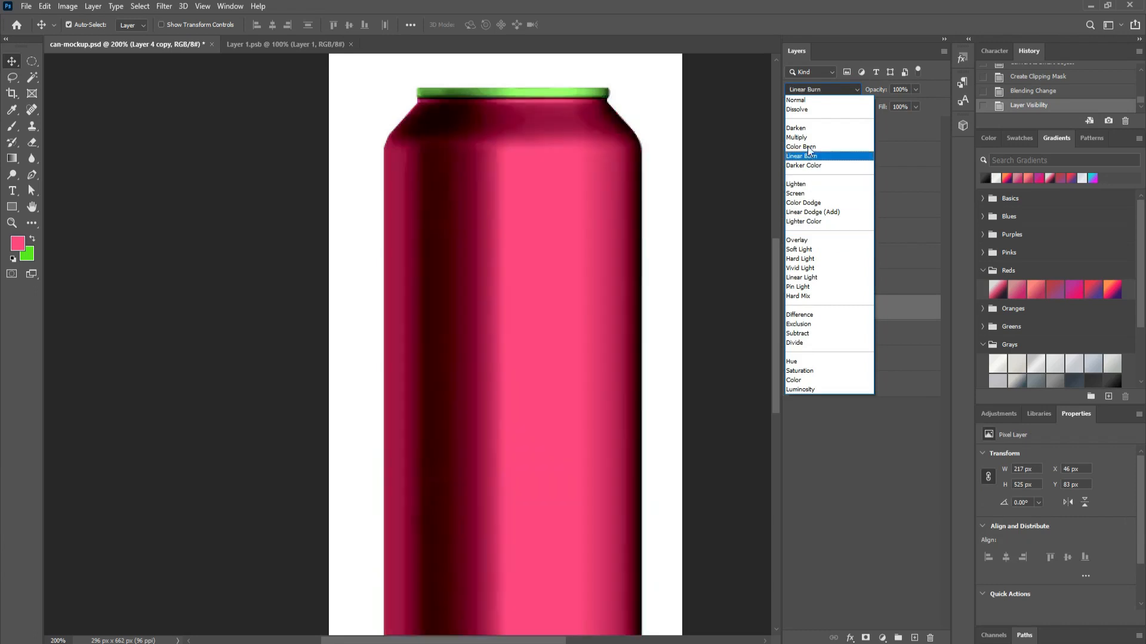
left_click(808, 138)
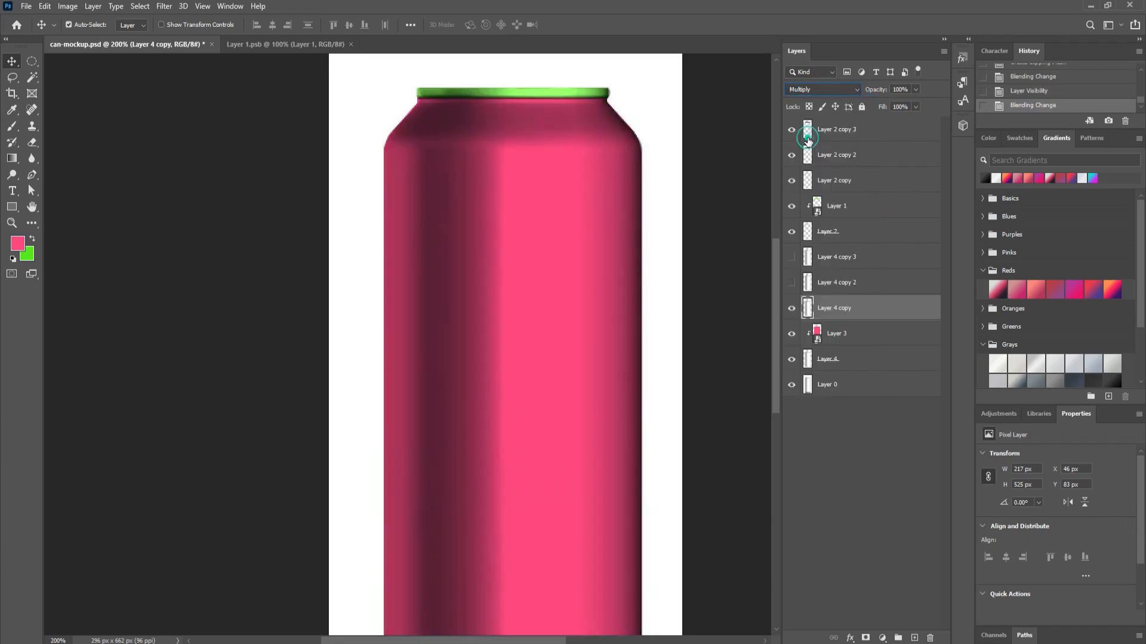
left_click(791, 283)
left_click(856, 289)
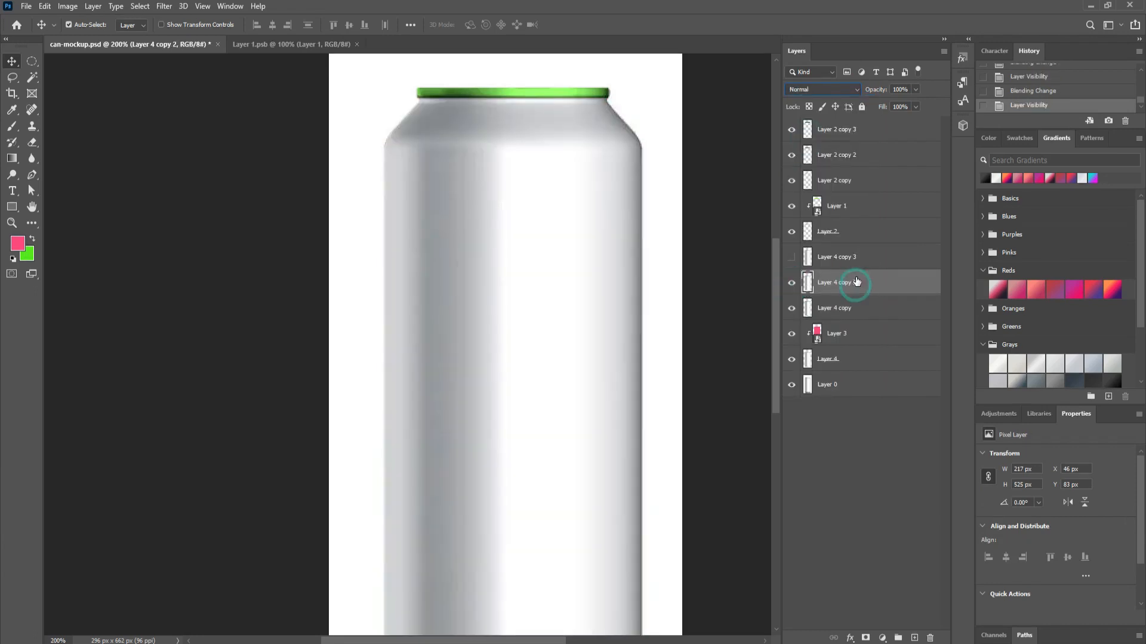
left_click(829, 92)
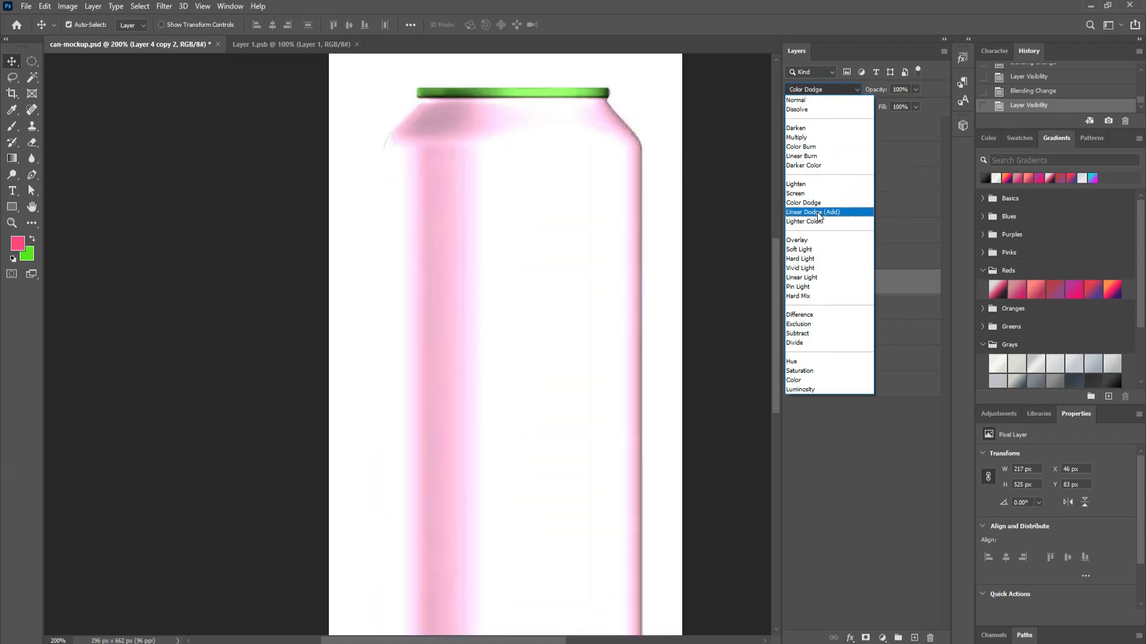
left_click(818, 212)
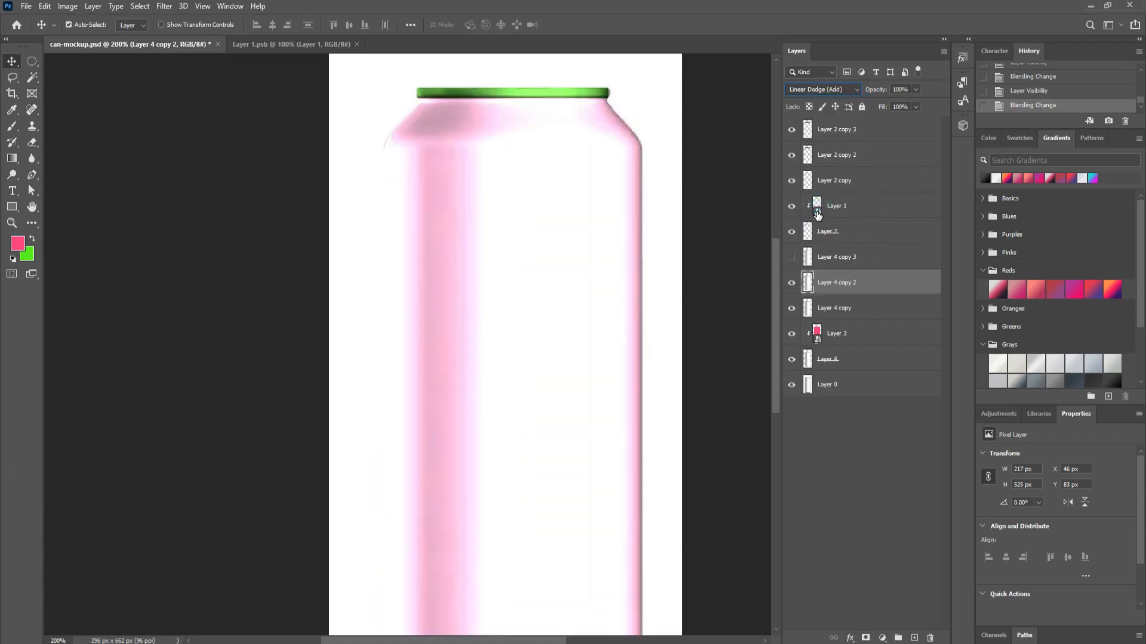
left_click_drag(817, 215, 819, 217)
Step: Apply Levels to Layer 4 copy 2 (input black 163, gamma 1.12, output white 42), then show Layer 4 copy 3
key("ctrl+l")
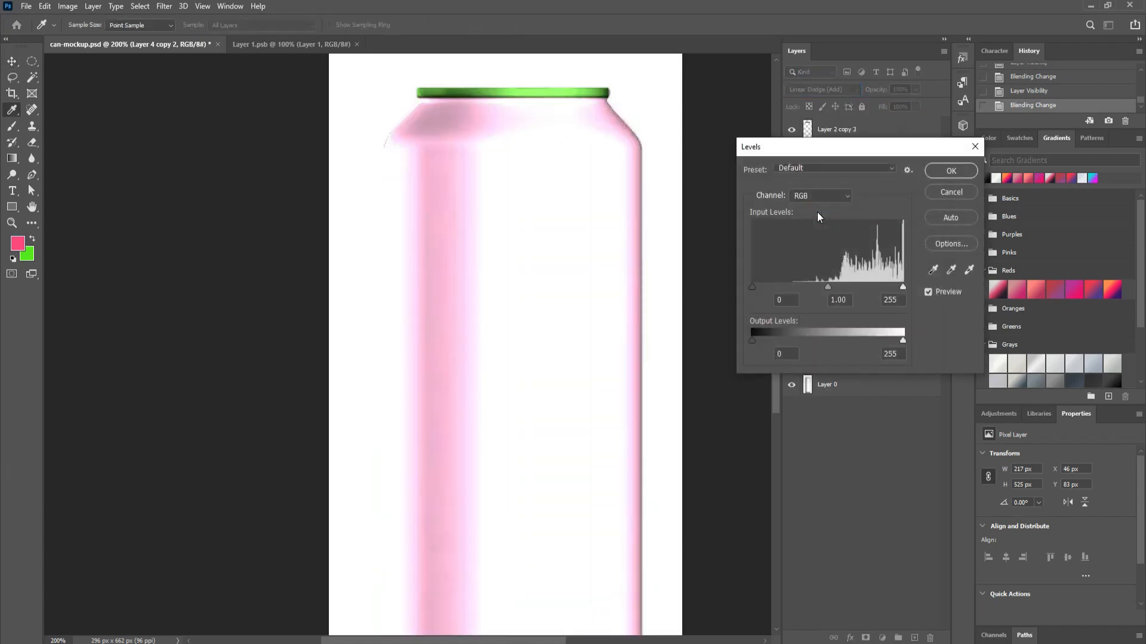
left_click_drag(751, 287, 838, 285)
left_click_drag(901, 341, 769, 338)
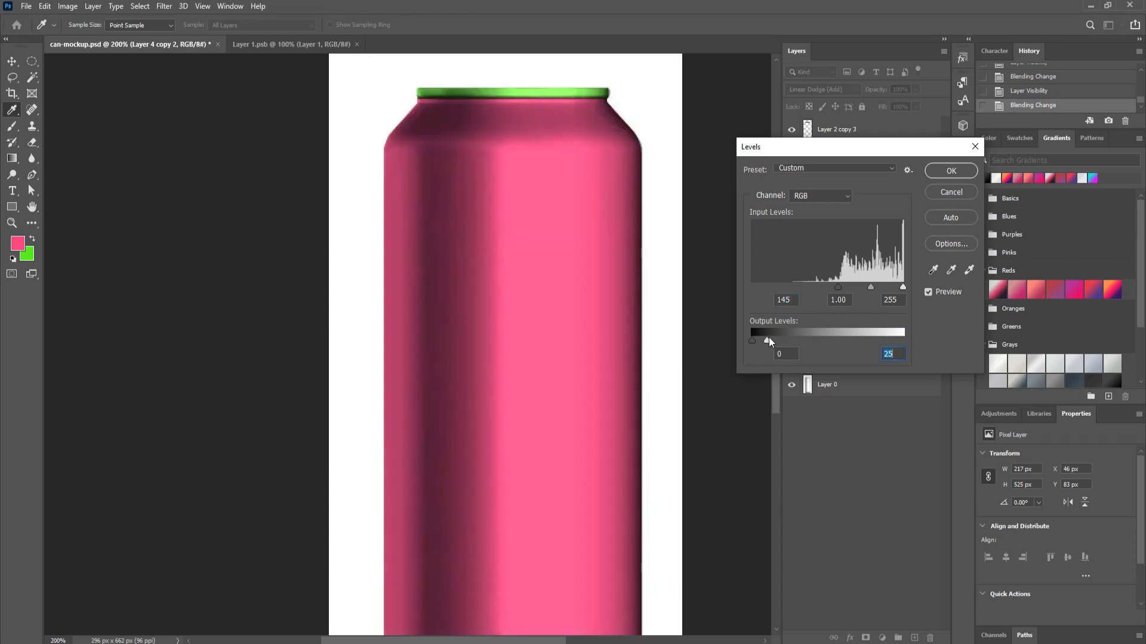
mouse_move(869, 288)
left_mouse_down()
mouse_move(889, 286)
mouse_move(854, 289)
mouse_move(891, 285)
mouse_move(849, 288)
mouse_move(859, 288)
left_mouse_up()
left_click(874, 285)
left_click_drag(767, 339, 777, 340)
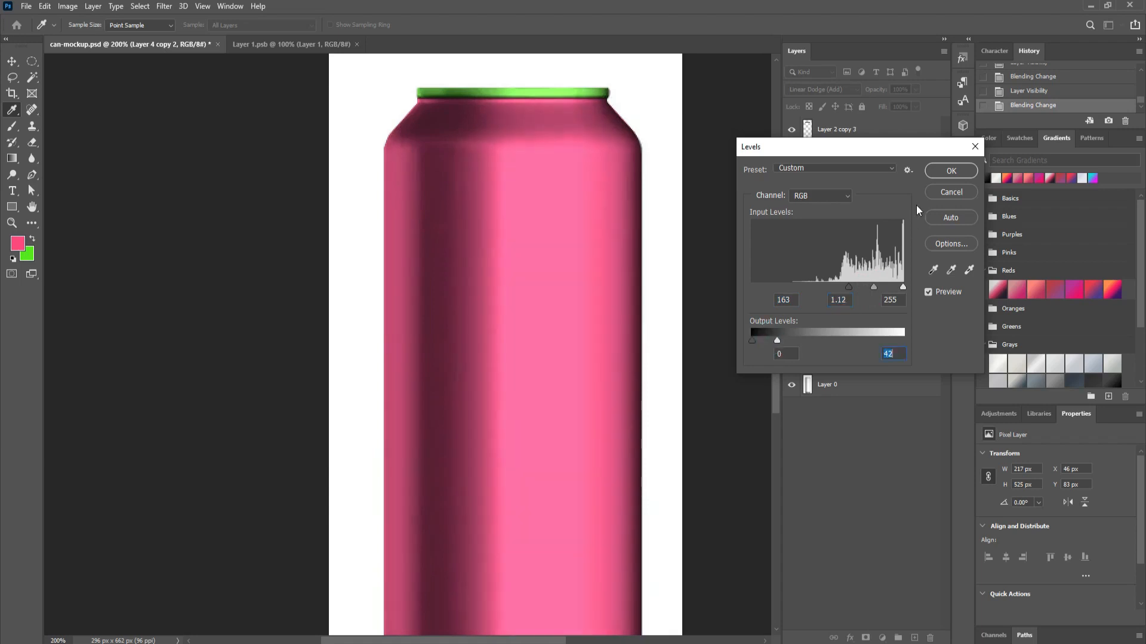
left_click(945, 171)
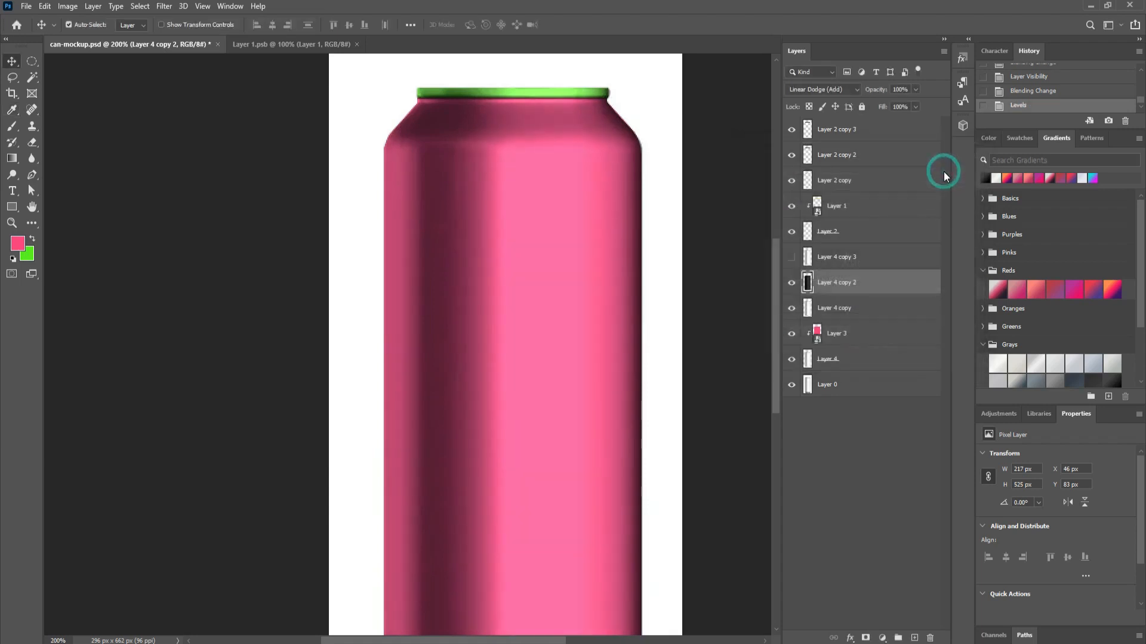
left_click(792, 258)
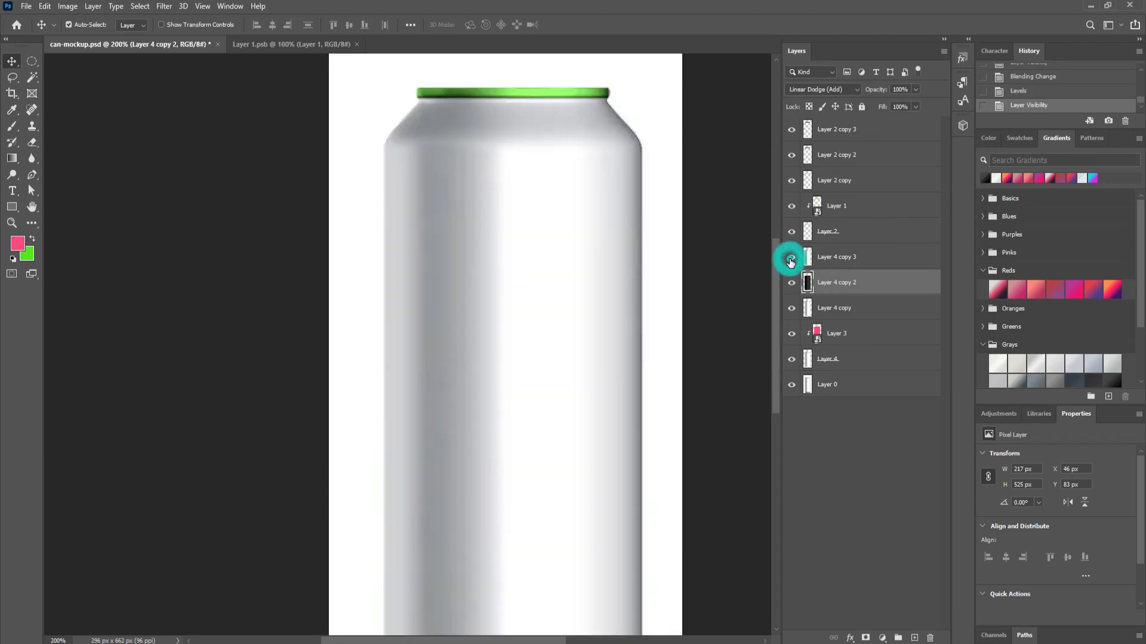
Step: Set Layer 4 copy 3's blend mode to Screen
left_click(838, 260)
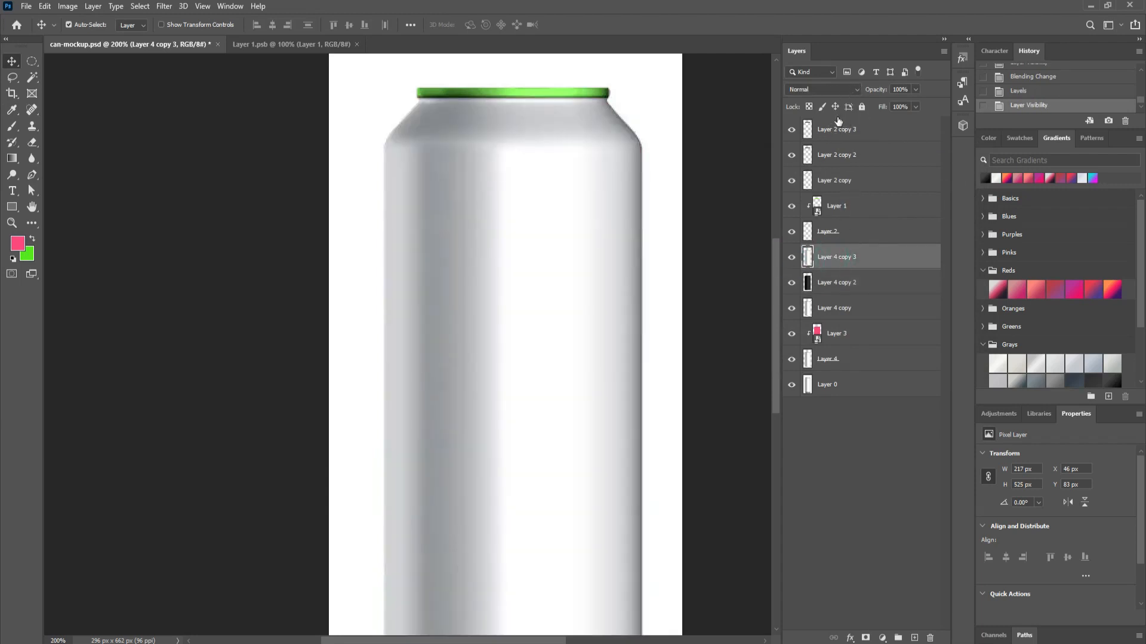
left_click(835, 90)
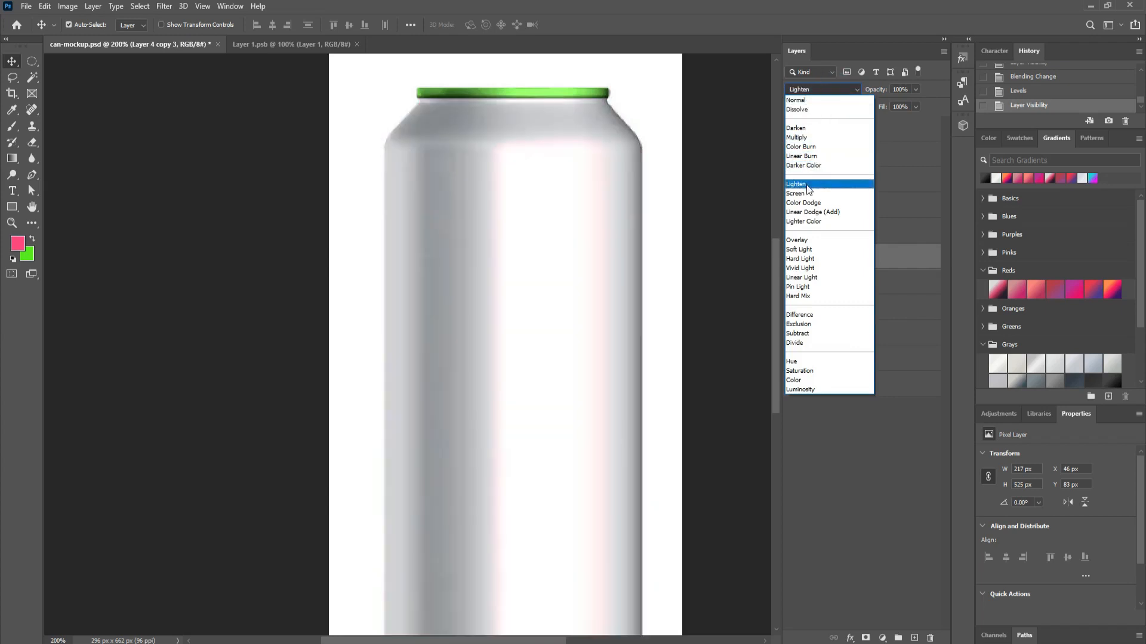
left_click(804, 195)
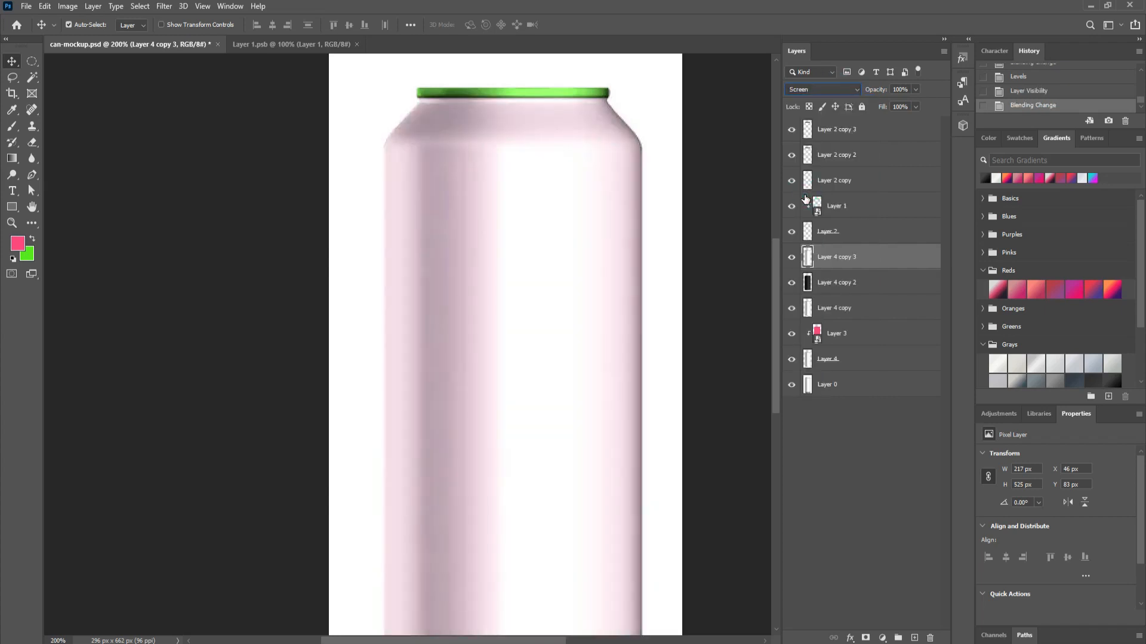
Step: Apply Levels to Layer 4 copy 3 (input black 152, gamma 0.42, lowered output white), then open the Layer 3 smart object
key("ctrl+l")
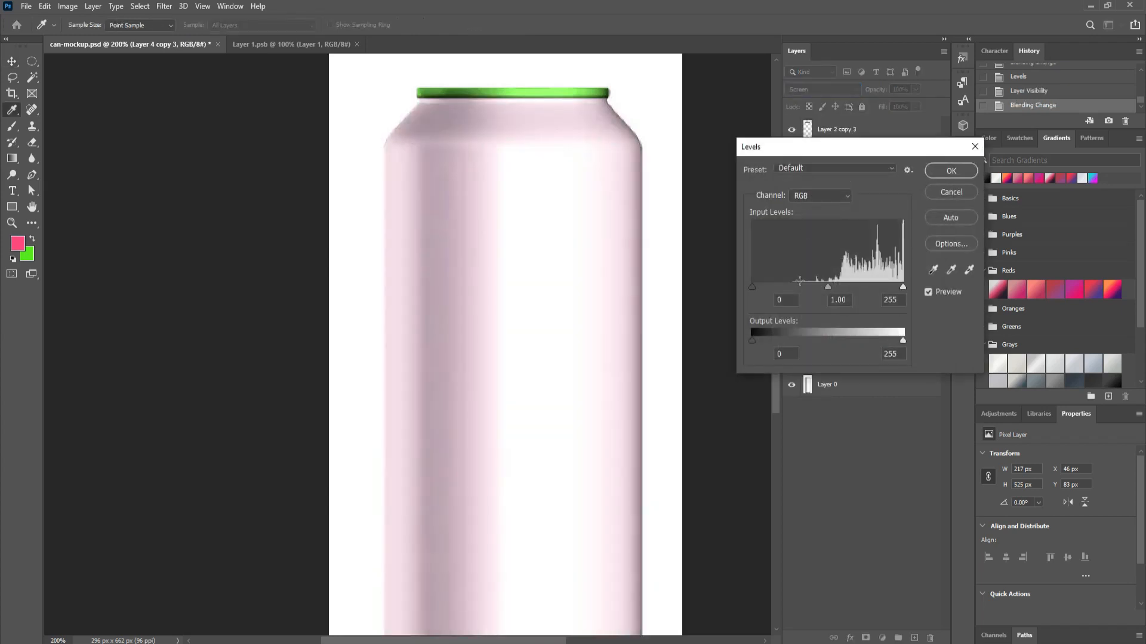
left_click_drag(751, 288, 843, 285)
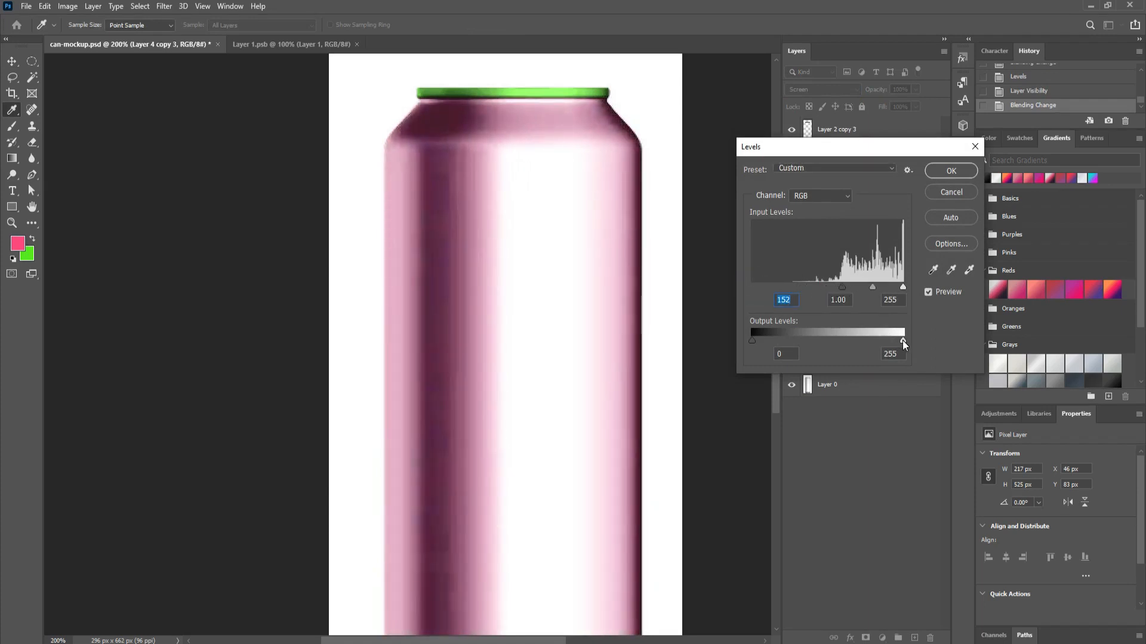
left_click_drag(902, 340, 768, 342)
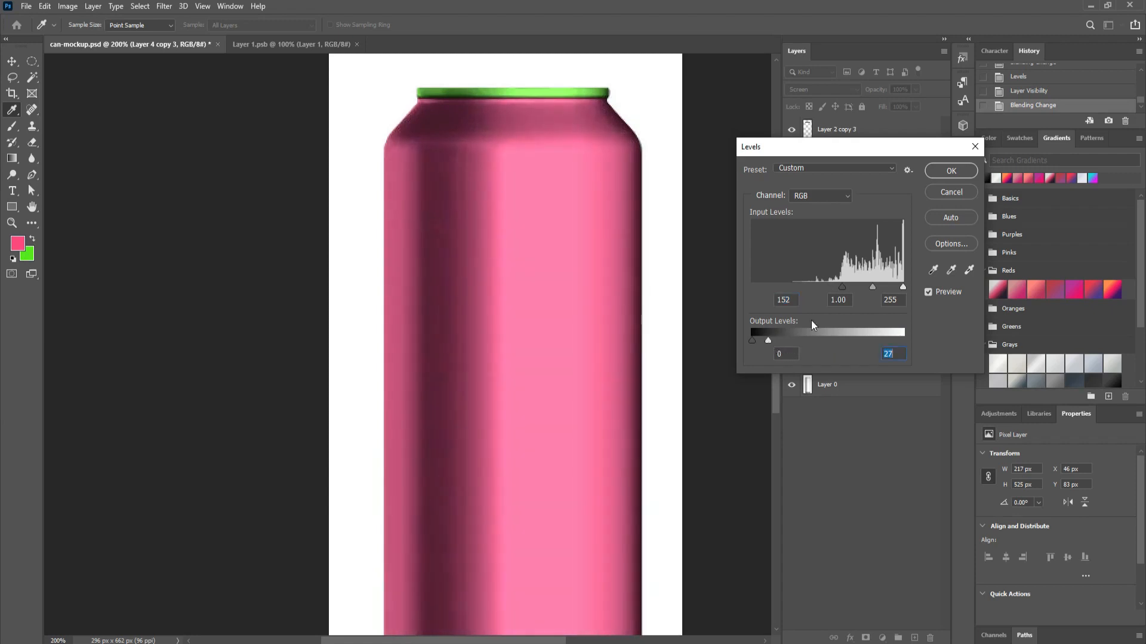
left_click_drag(872, 288, 887, 286)
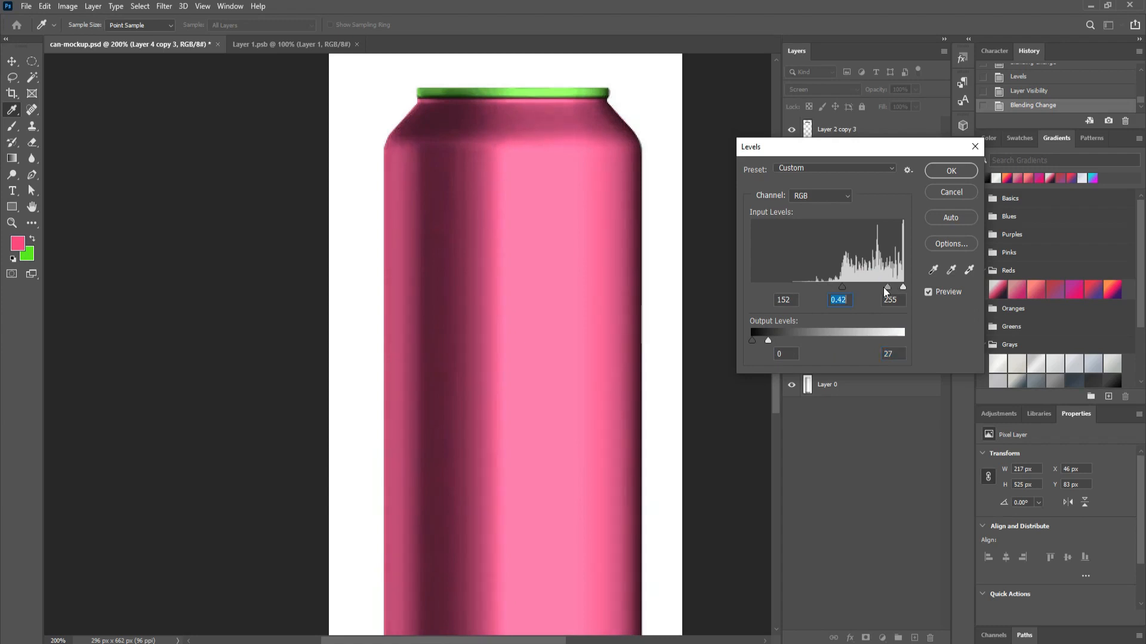
left_click_drag(768, 340, 773, 338)
left_click(945, 169)
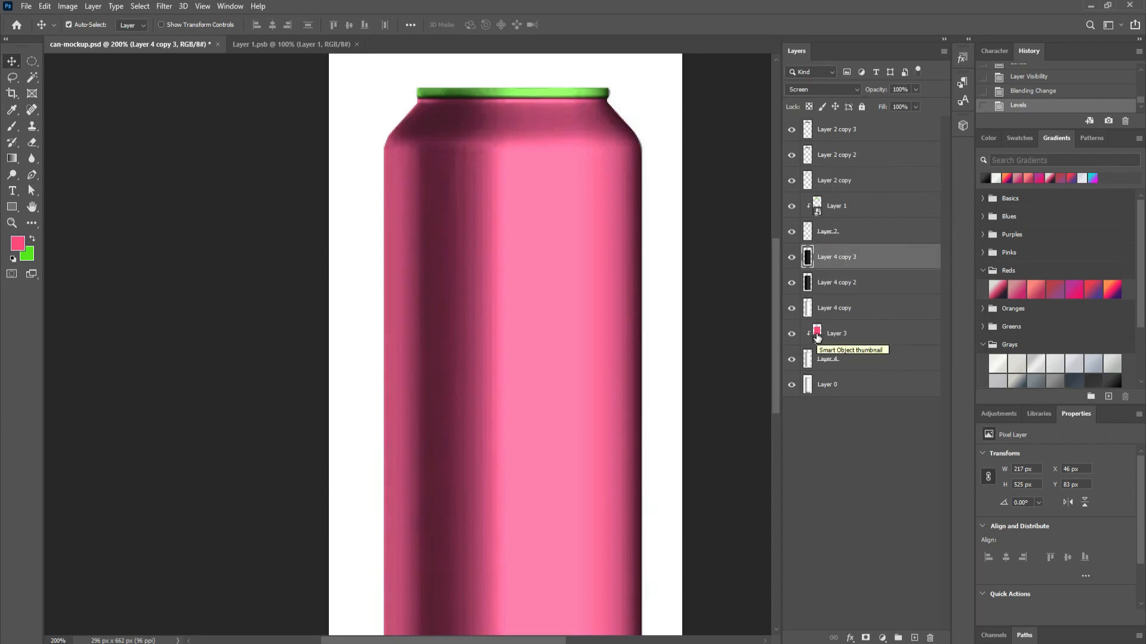
double_click(817, 333)
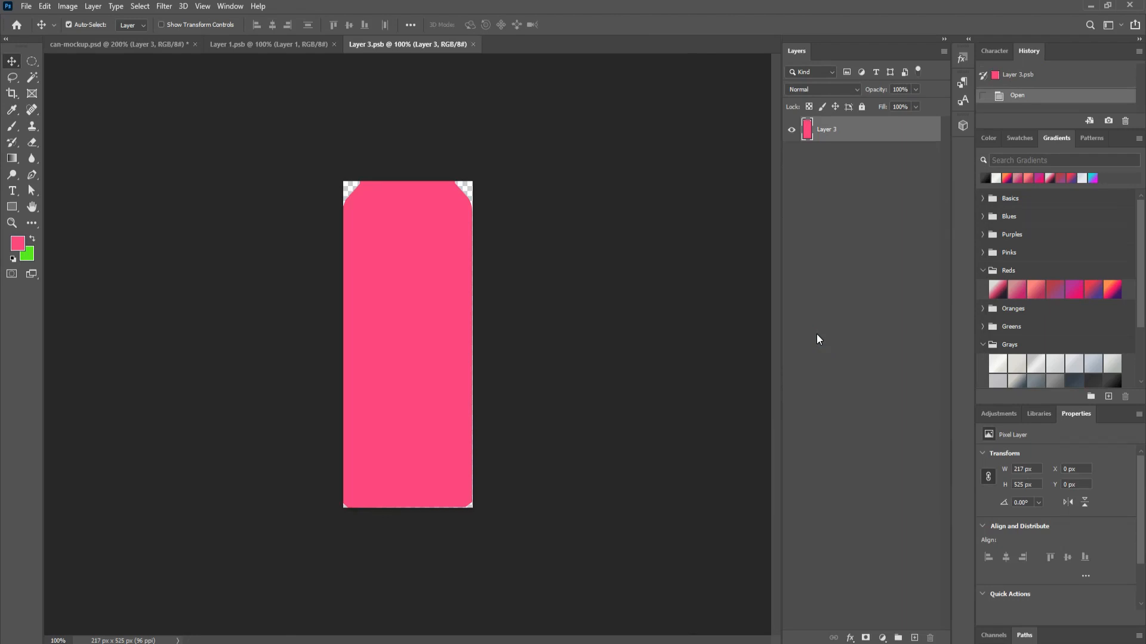
Step: Fill the Layer 3.psb label shape with green, then refill it with darker green 4bd905
left_click(808, 132, "ctrl")
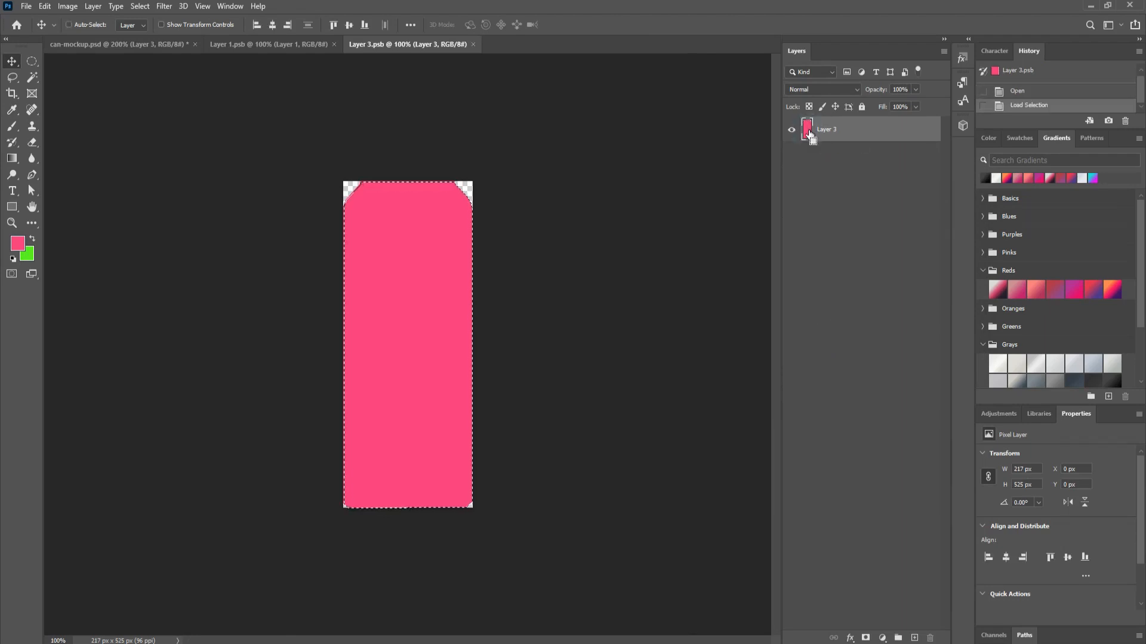
key("ctrl+BackSpace")
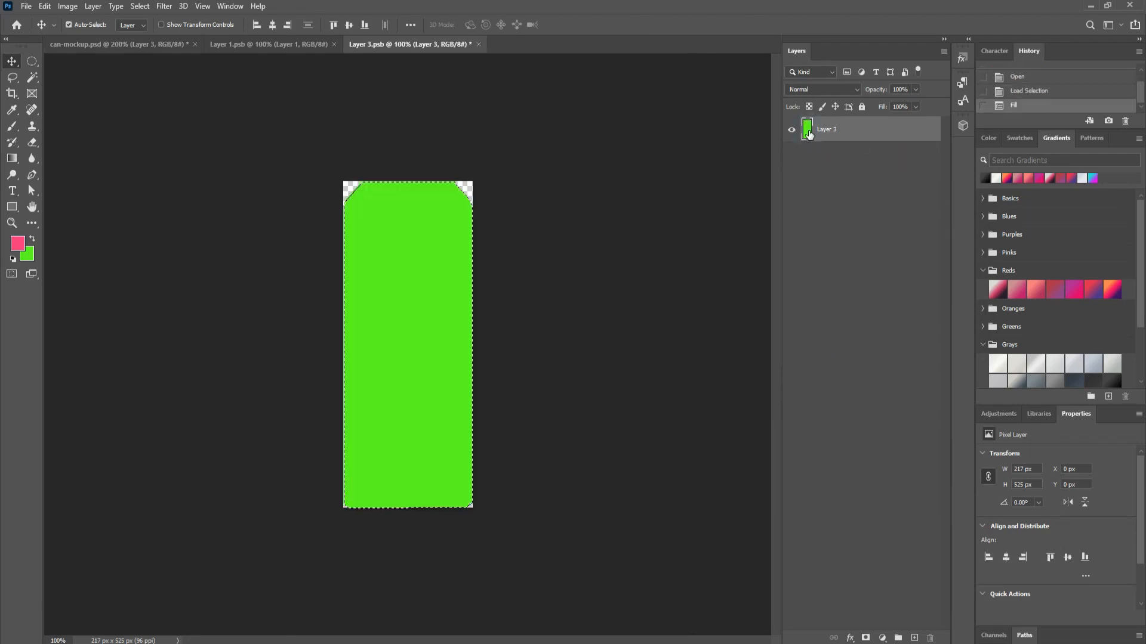
left_click(27, 257)
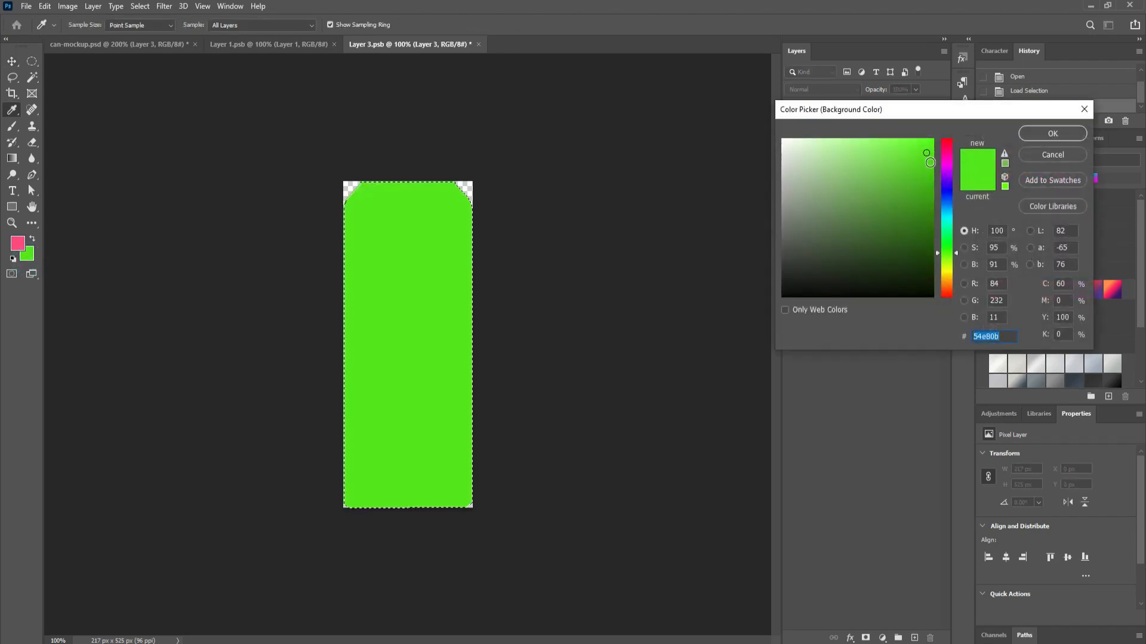
left_click(929, 163)
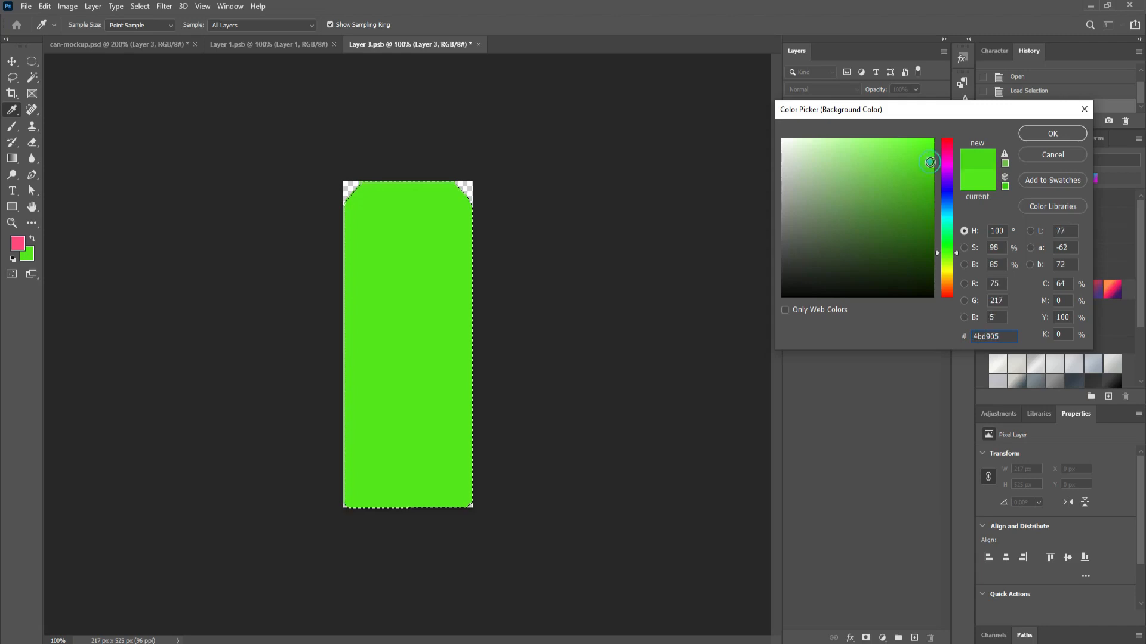
left_click(1052, 133)
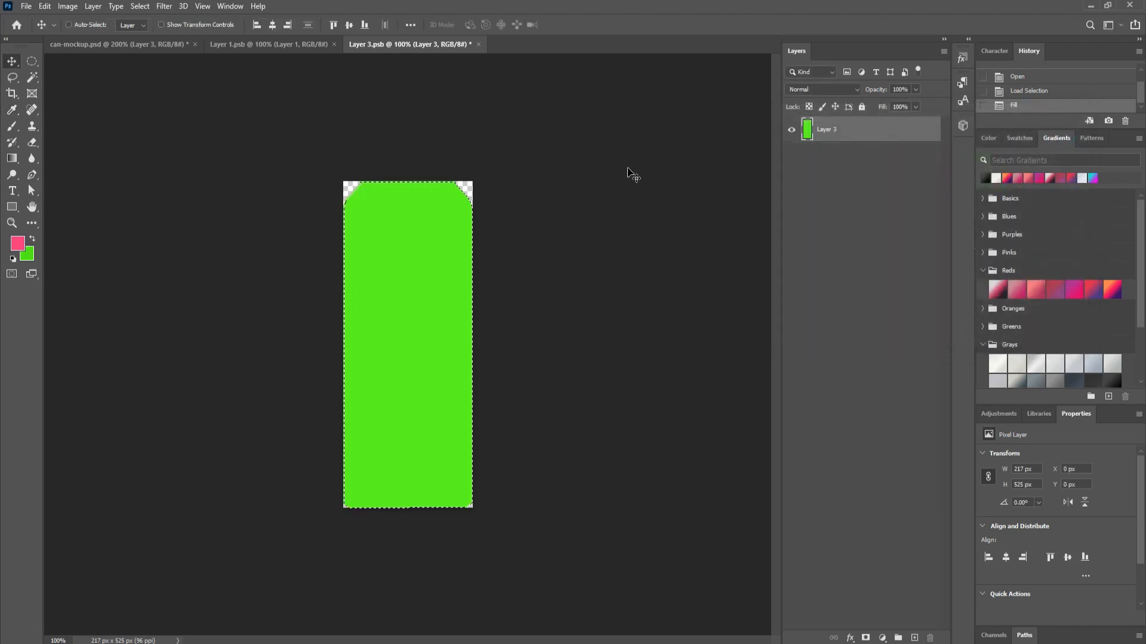
key("ctrl+BackSpace")
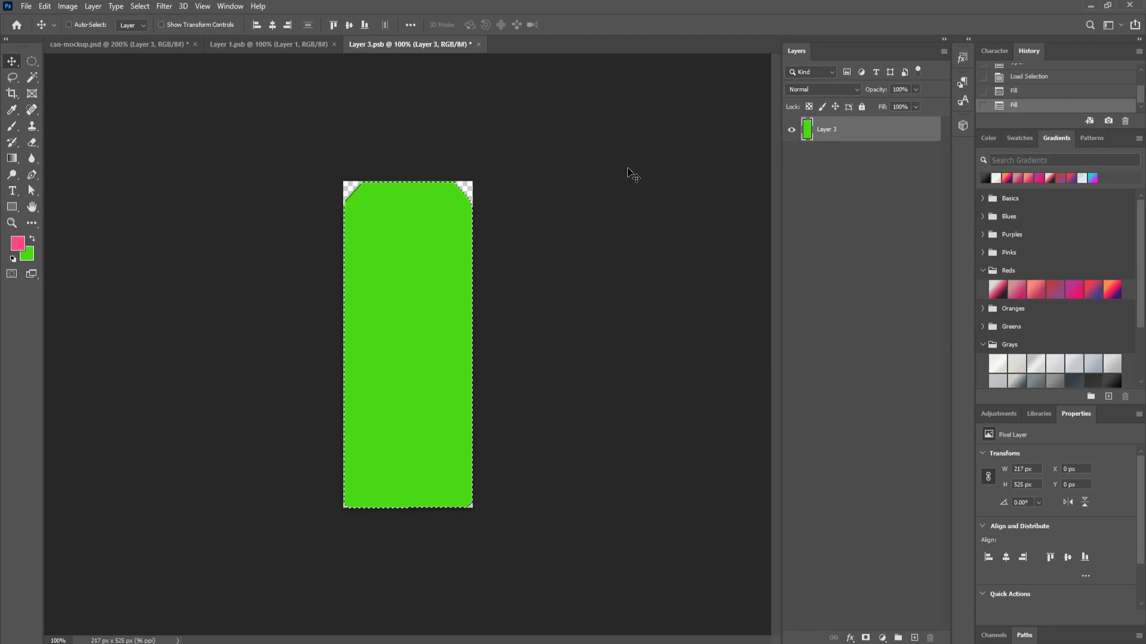
Step: Save the smart object and switch back to can-mockup.psd
key("ctrl+s")
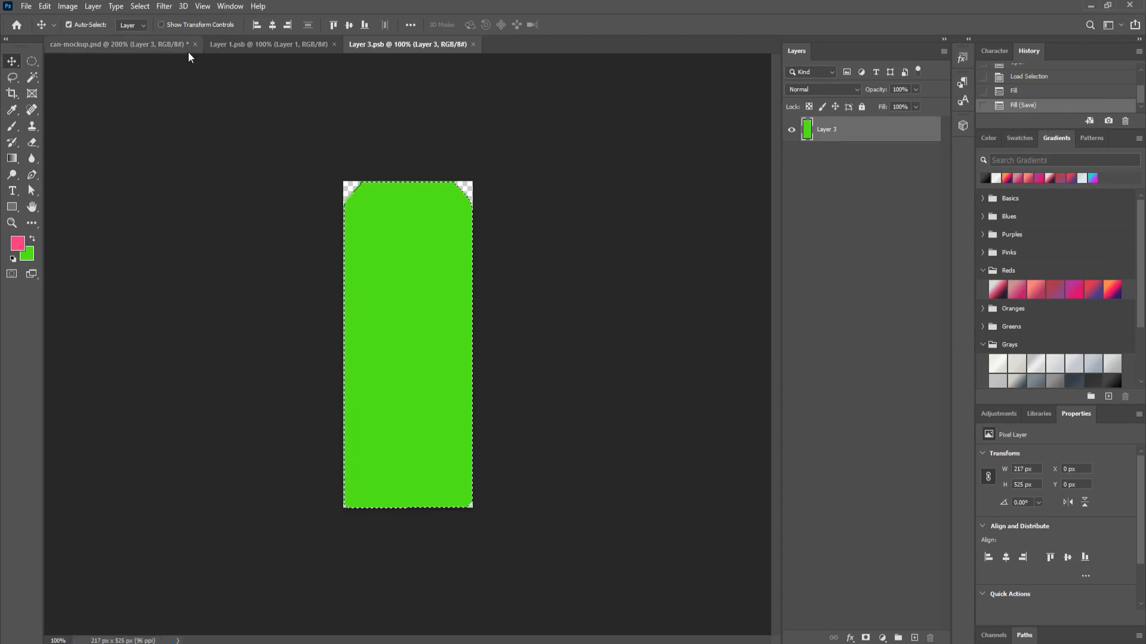
left_click(187, 51)
scroll(611, 205, "down", 3)
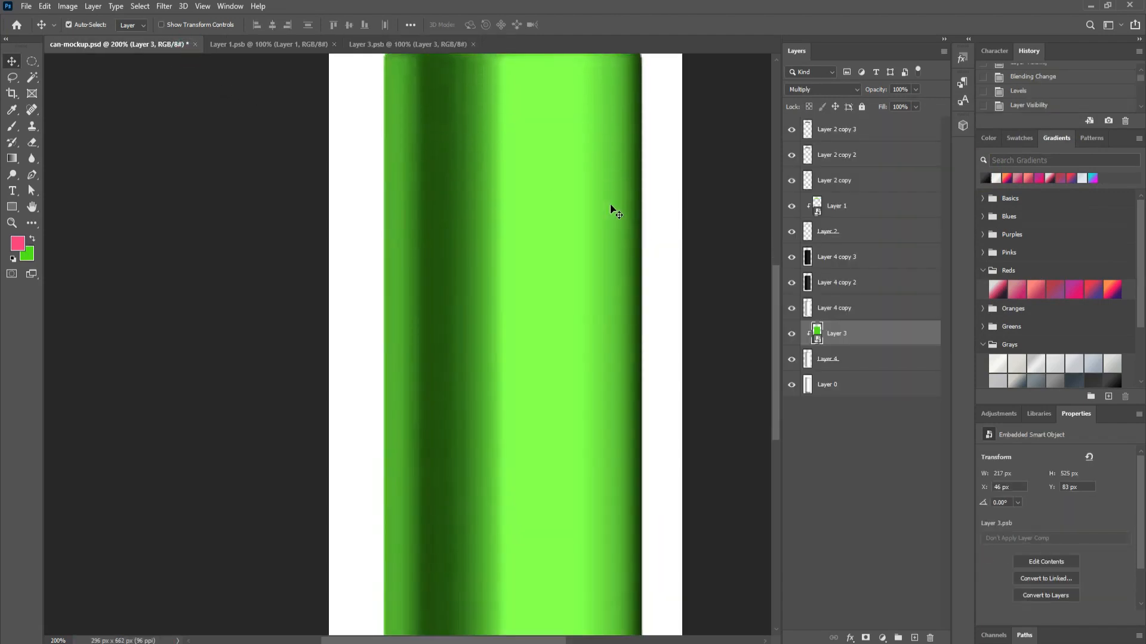
Step: Zoom to 200% on the can's bottom and turn Layer 0 back on
key("ctrl+minus")
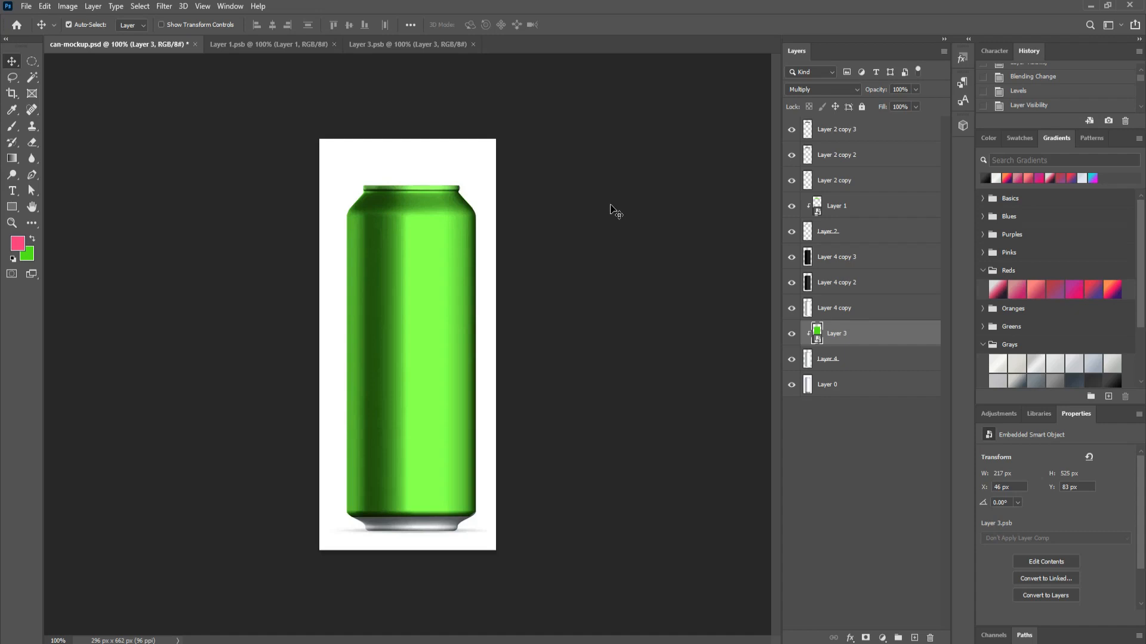
key("ctrl+plus")
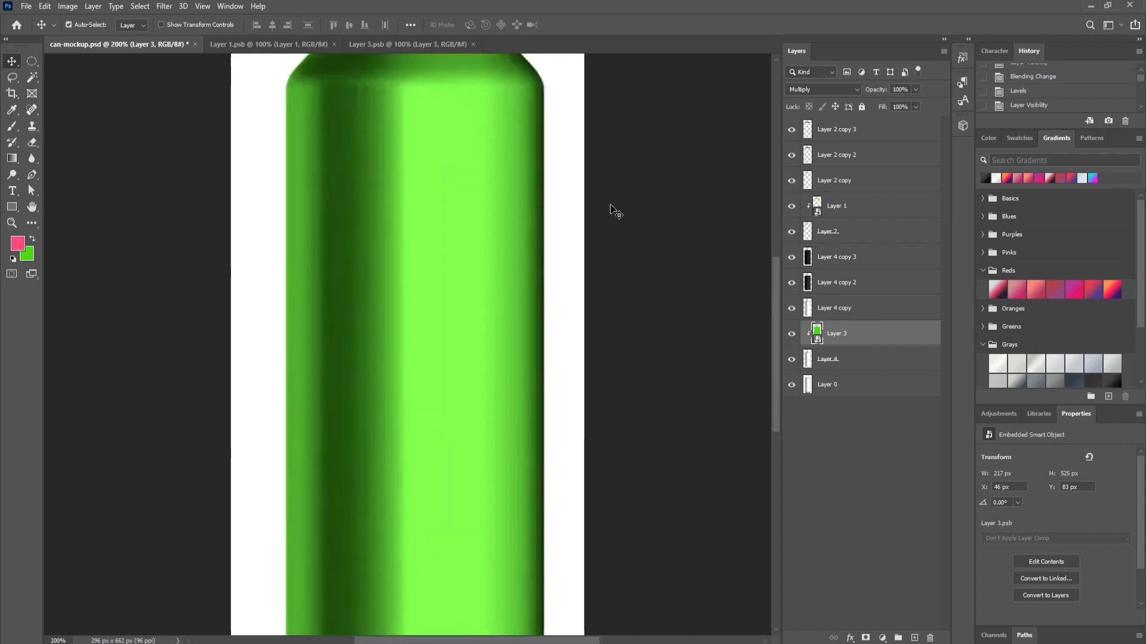
left_click_drag(580, 312, 644, 59)
left_click_drag(619, 302, 639, 243)
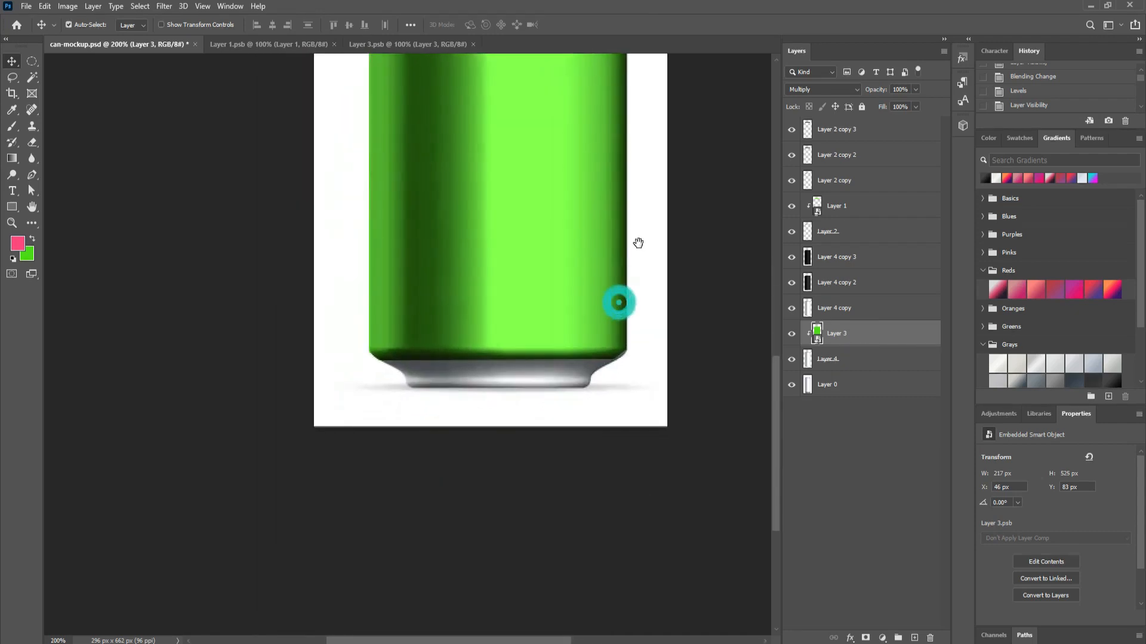
scroll(638, 243, "down", 1)
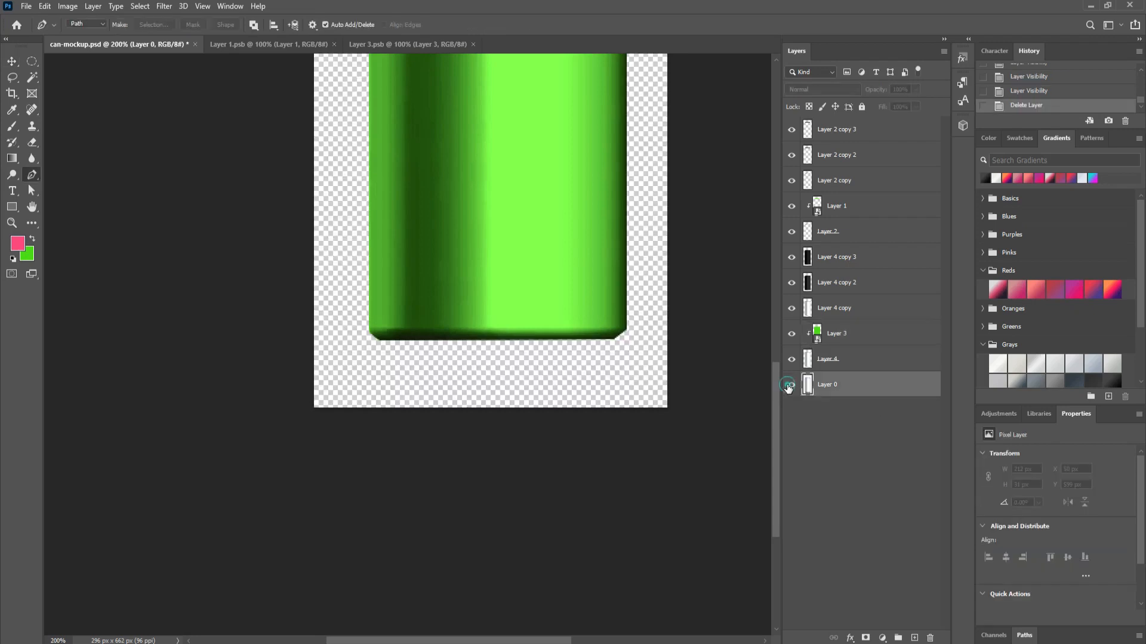
left_click(789, 387)
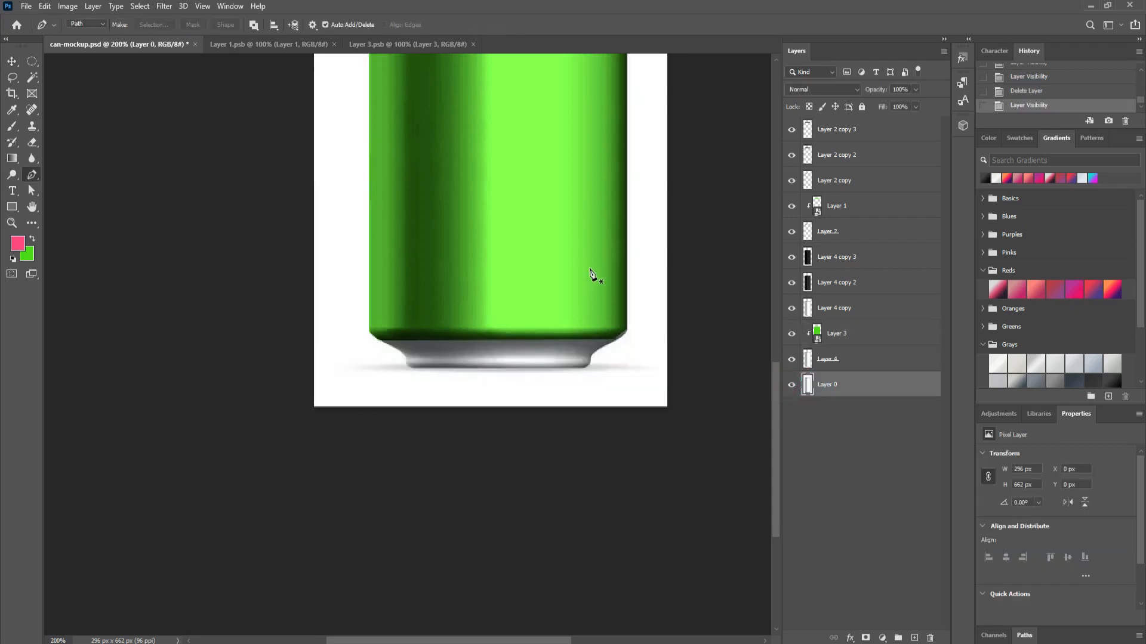
Step: Start a pen path at the base's bottom-right and trace along its bottom edge
left_click_drag(620, 258, 640, 337)
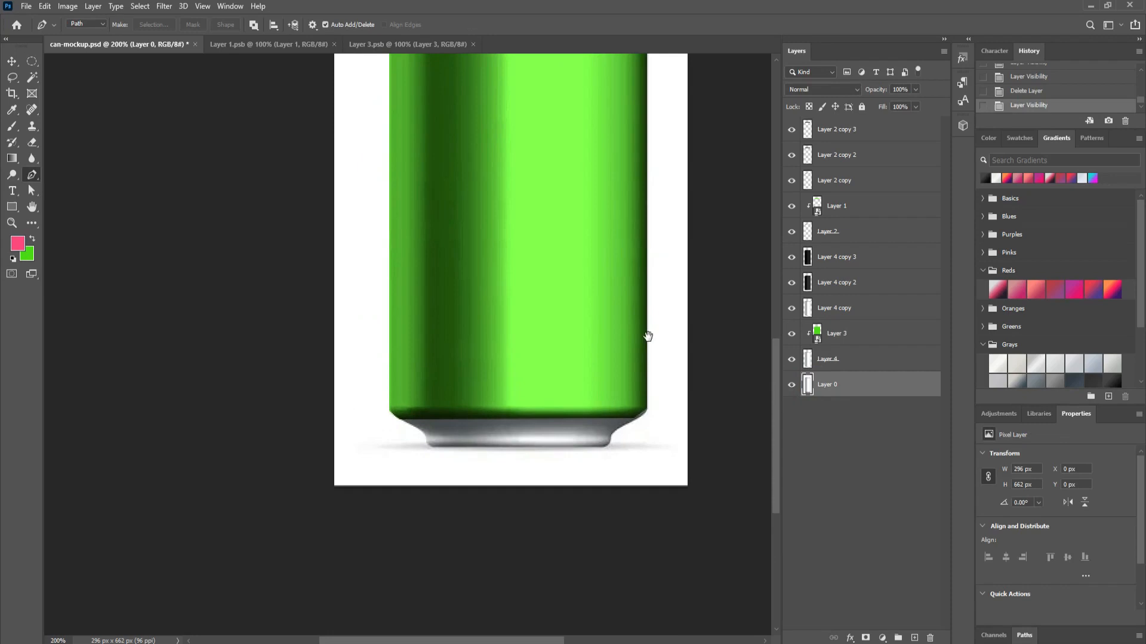
left_click(633, 418)
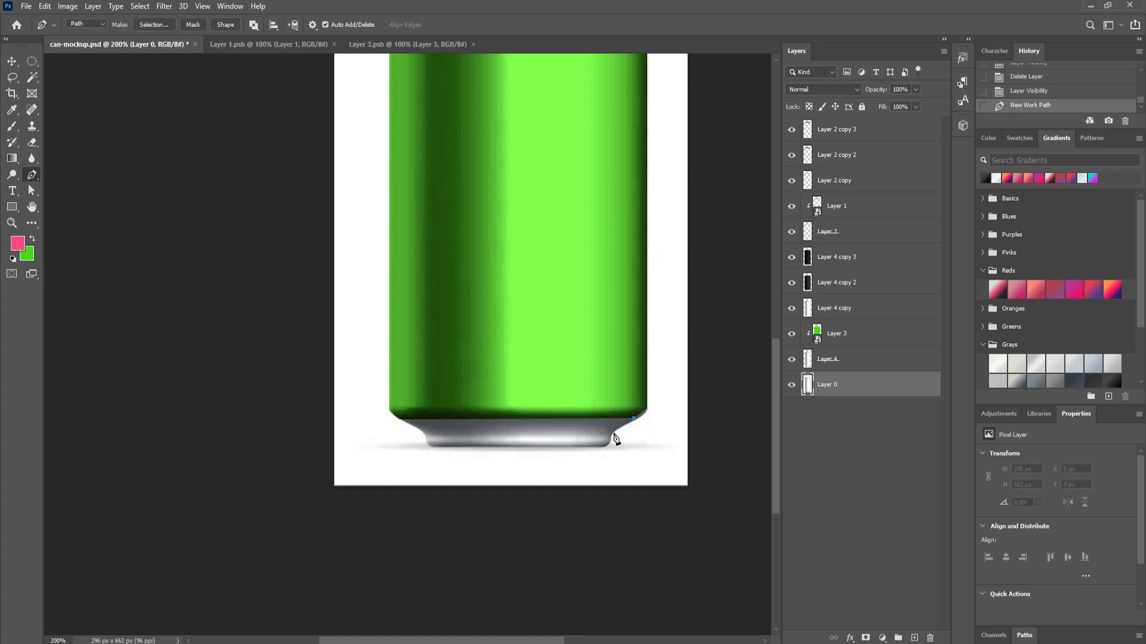
left_click(613, 434)
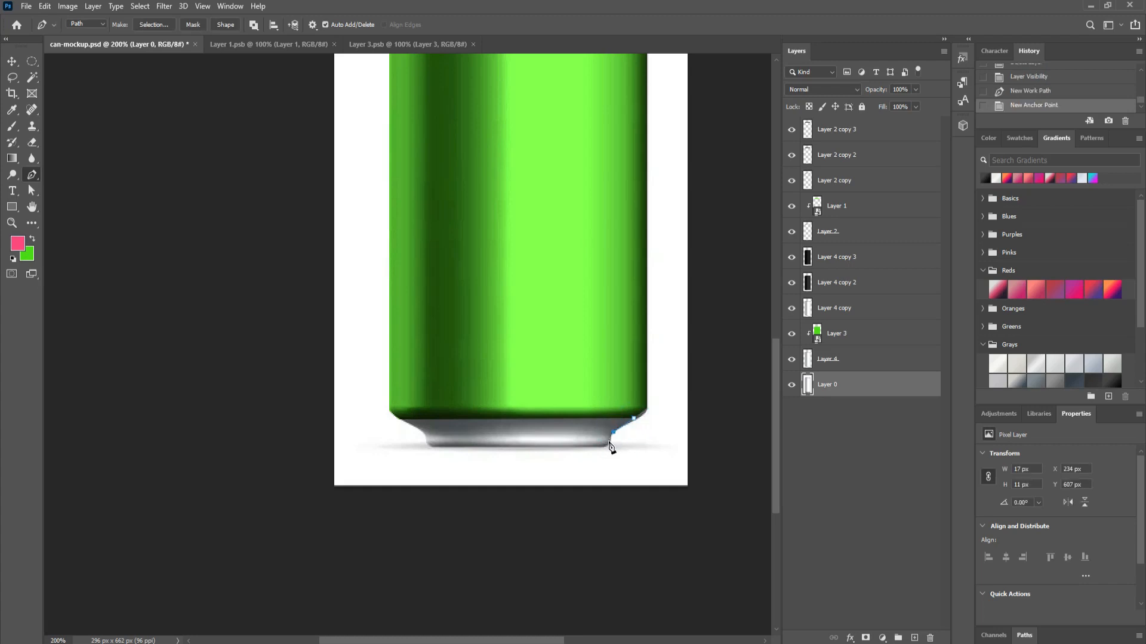
left_click(610, 446)
left_click(605, 448)
left_click(430, 450)
left_click(425, 442)
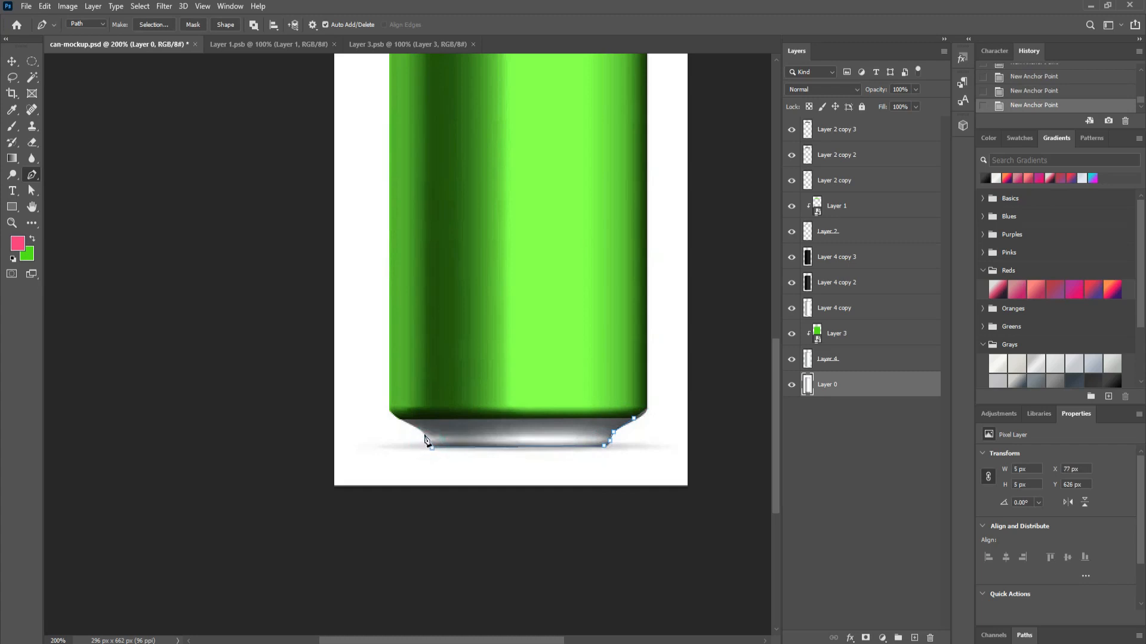
Step: Trace up the base's left curve, close the path, and load it as a selection
left_click(422, 433)
left_click(402, 421)
left_click(396, 417)
left_click(634, 419)
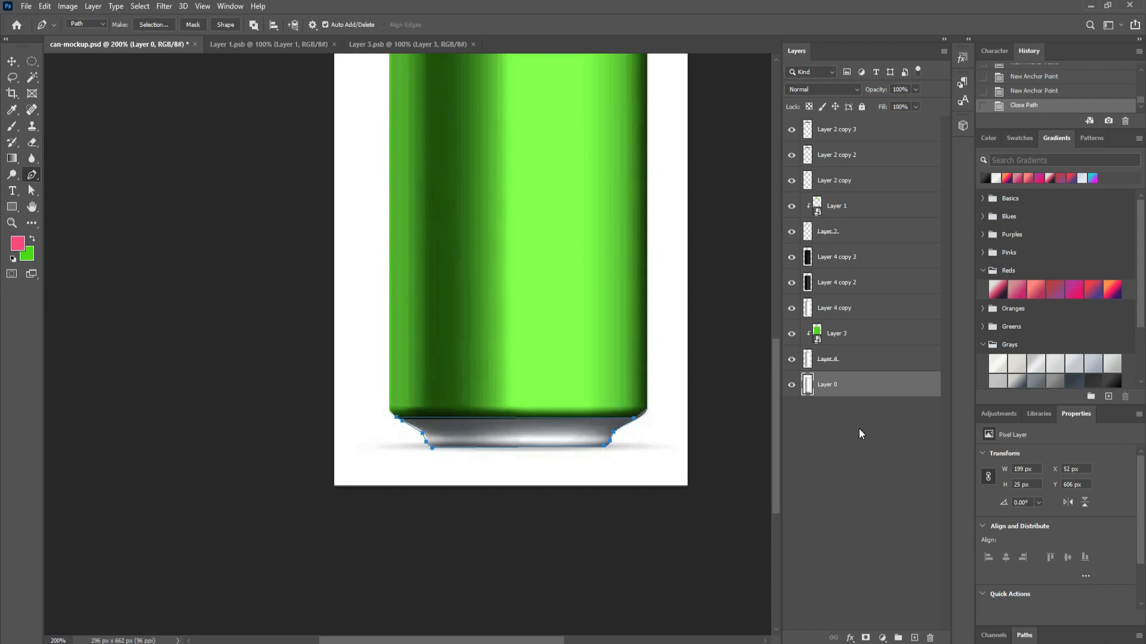
key("ctrl+z")
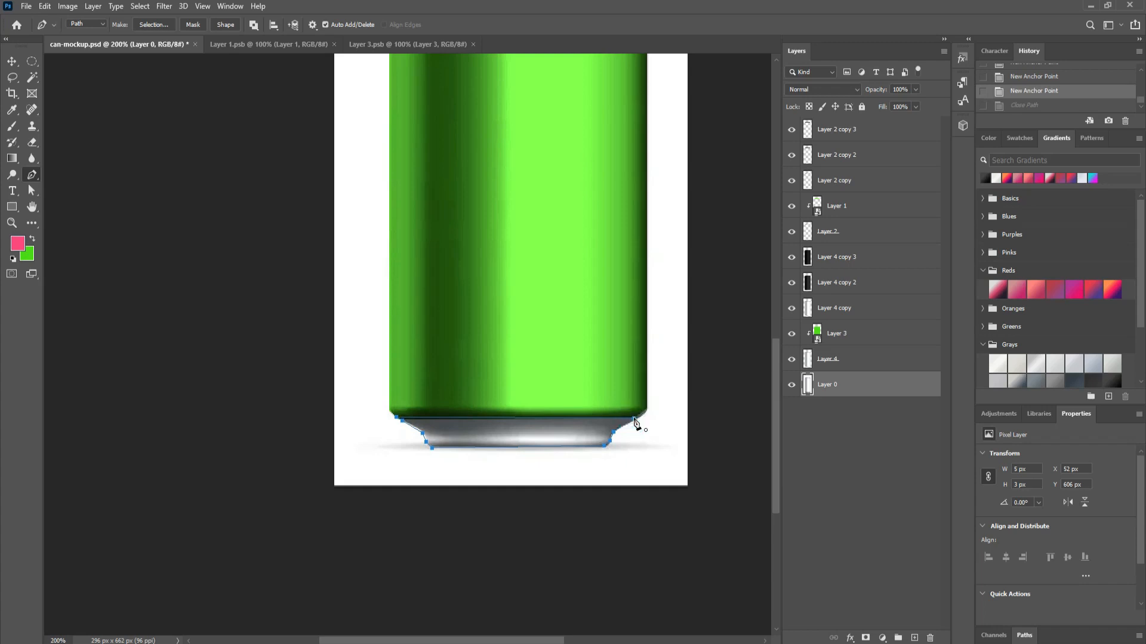
left_click(634, 420)
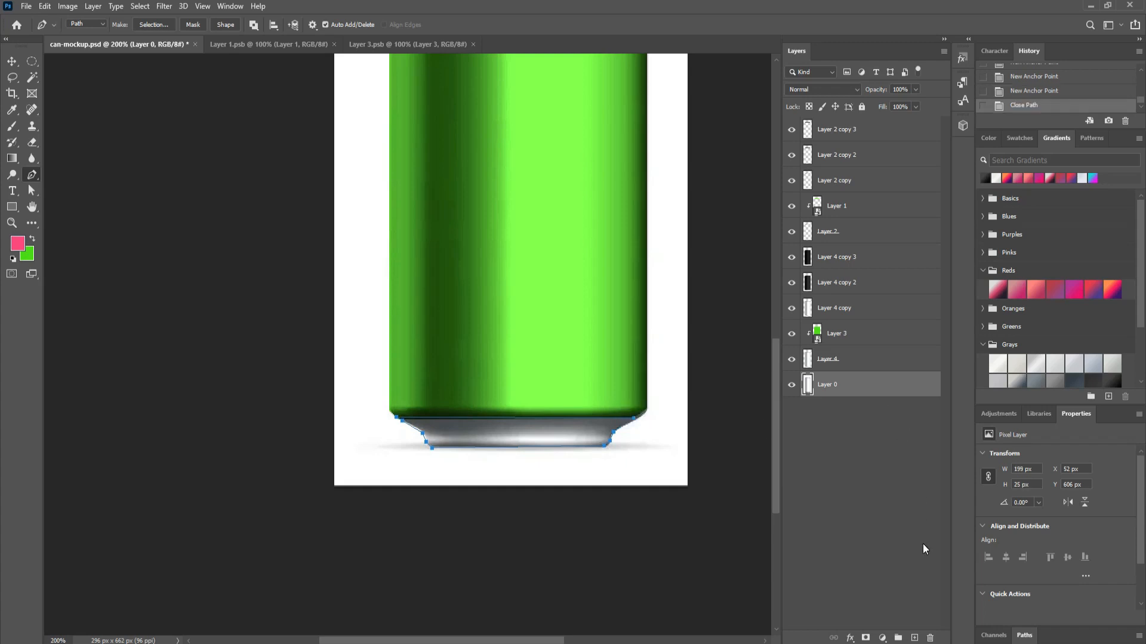
key("ctrl+Return")
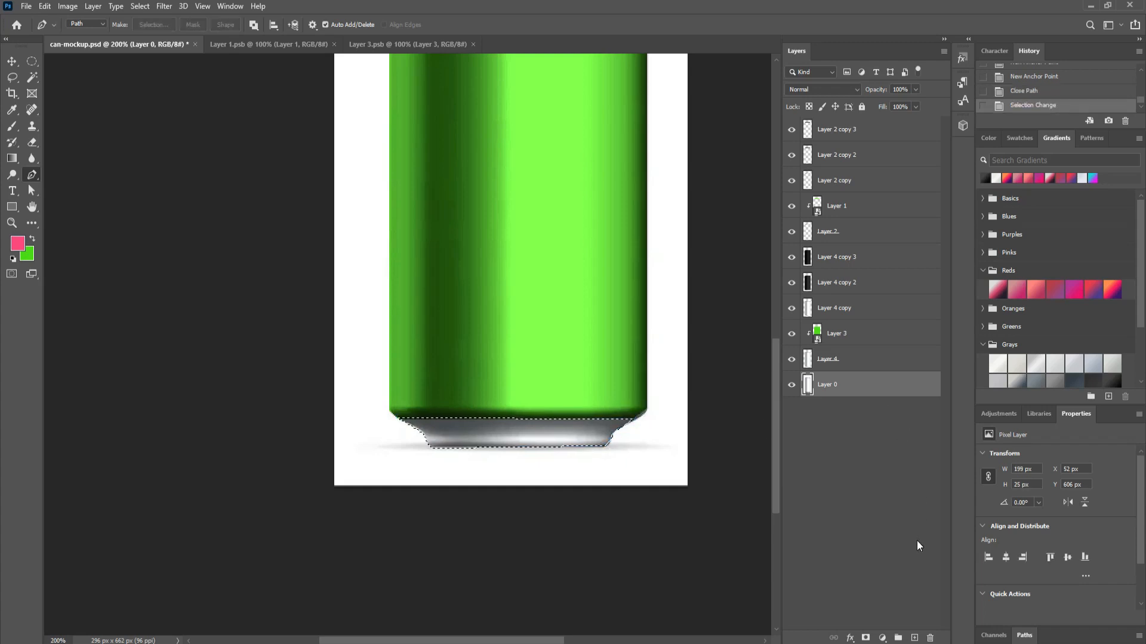
Step: Fill a new Layer 5 with pink over the base selection and copy the base from Layer 0
left_click(915, 638)
key("alt+BackSpace")
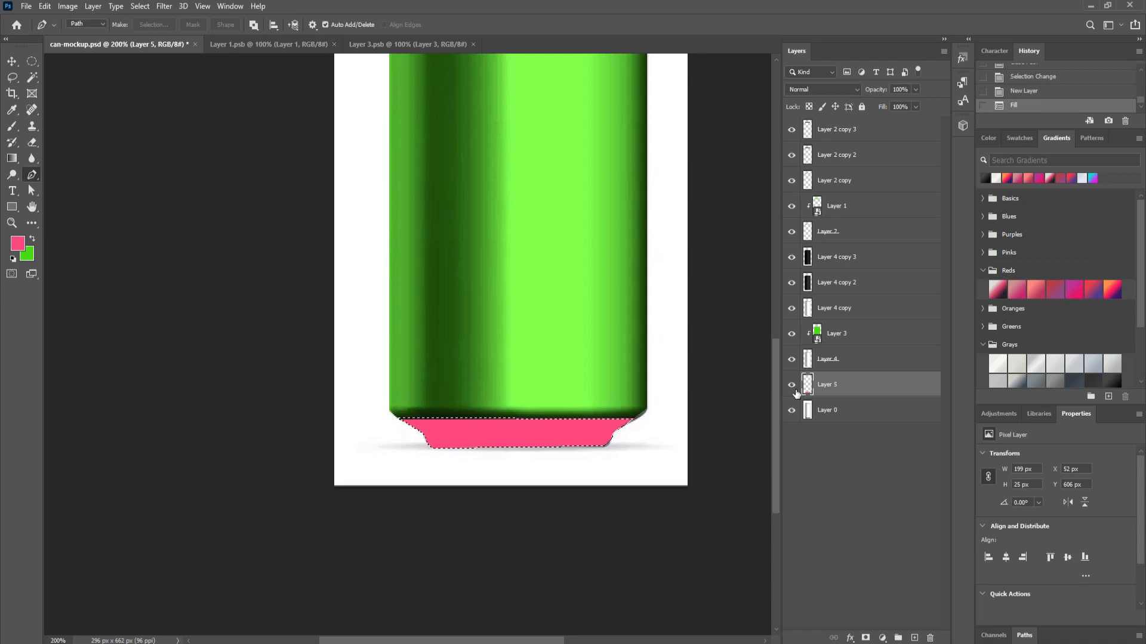
left_click(791, 385)
left_click(856, 420)
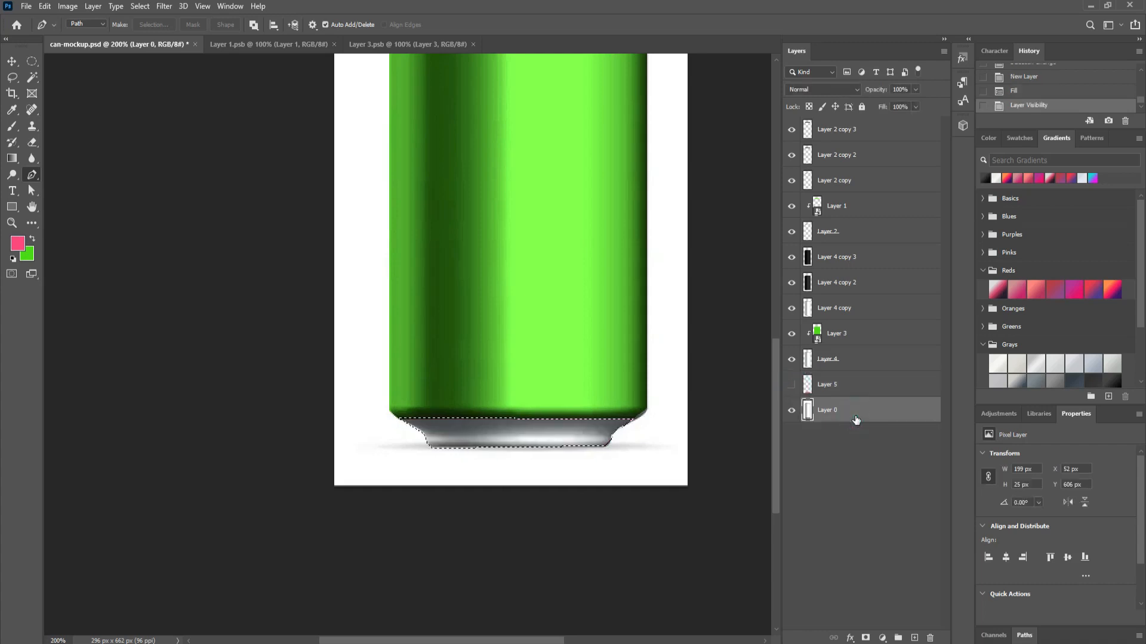
key("ctrl+j")
key("ctrl+j")
key("ctrl+j")
key("ctrl+j")
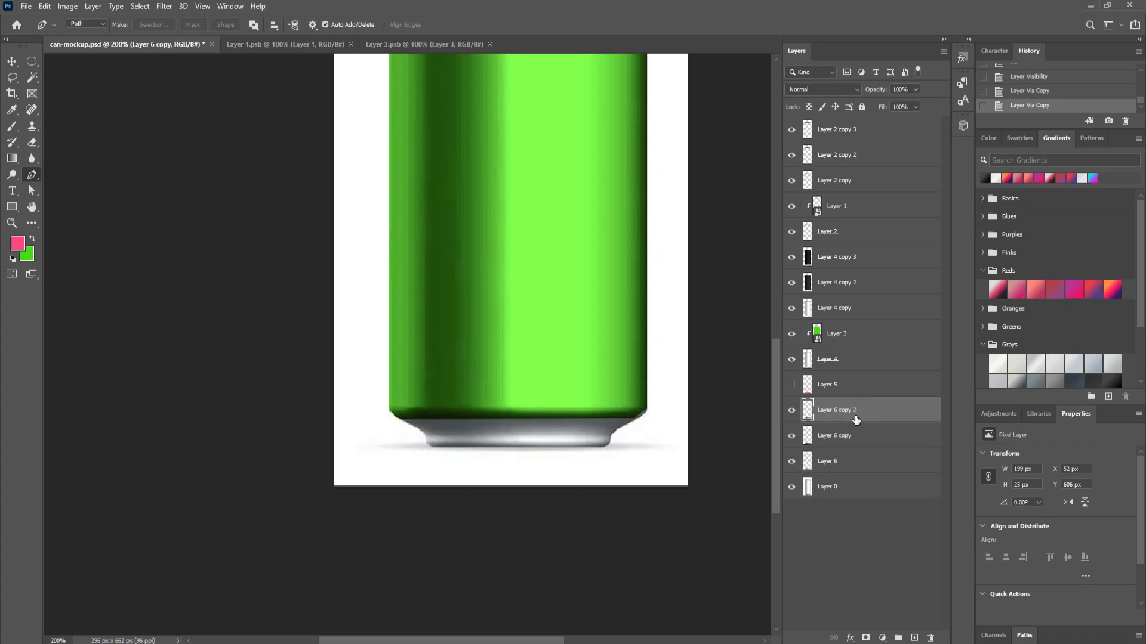
left_click(791, 385)
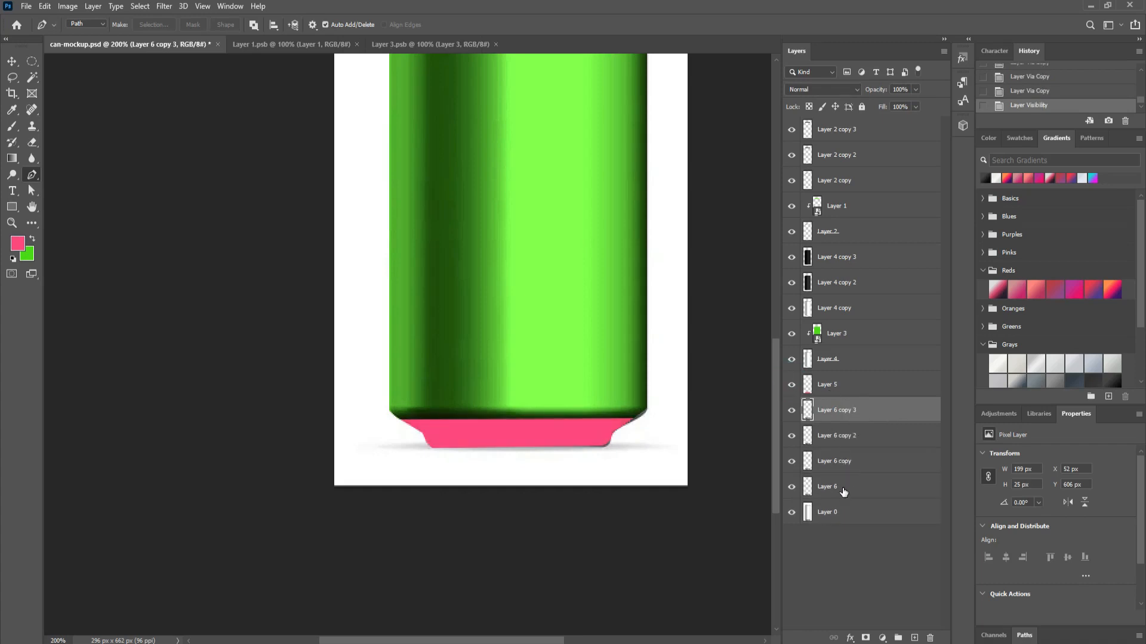
Step: Reorder the copied base layers around the pink Layer 5 and hide the three copies
left_click_drag(843, 491, 791, 389)
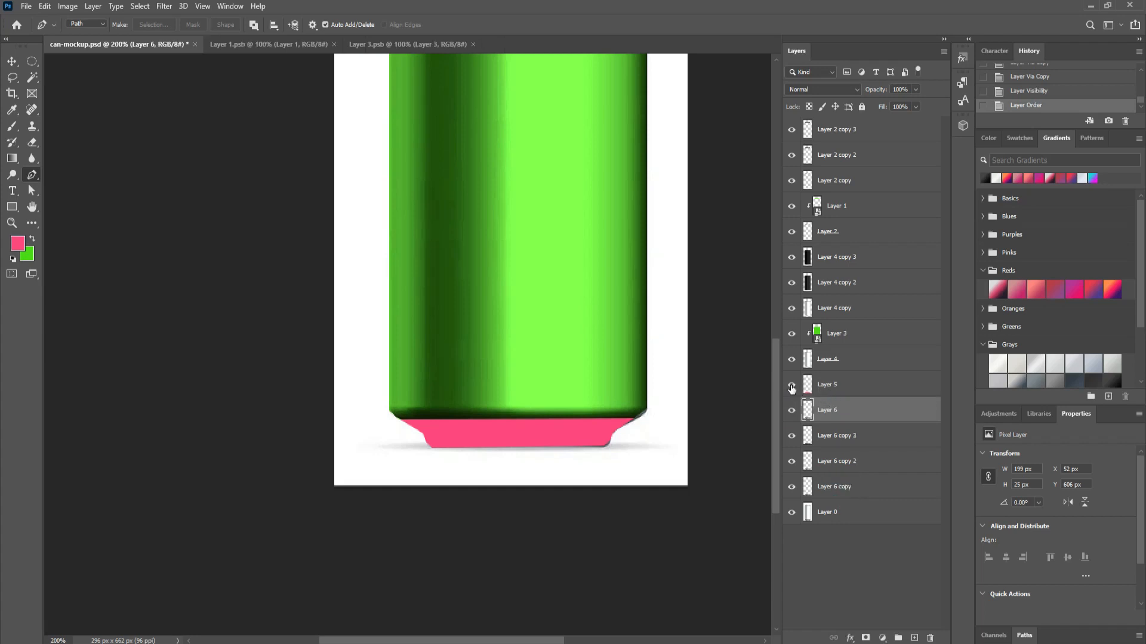
left_click(791, 386)
left_click(791, 387)
left_click_drag(822, 441, 825, 391)
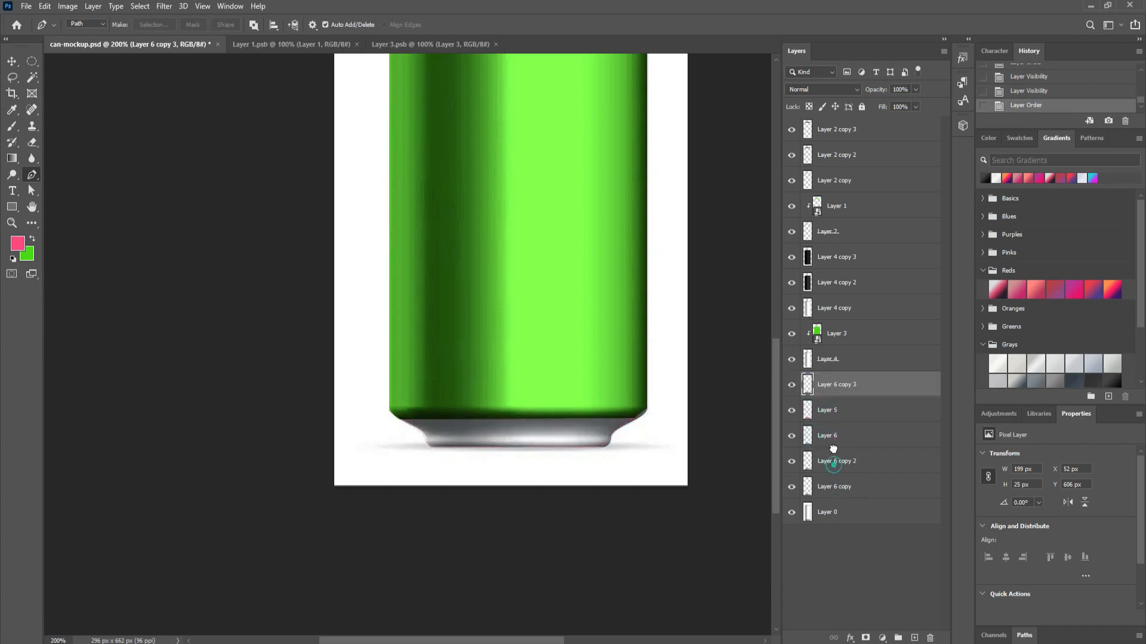
left_click_drag(833, 449, 826, 371)
left_click_drag(841, 486, 838, 373)
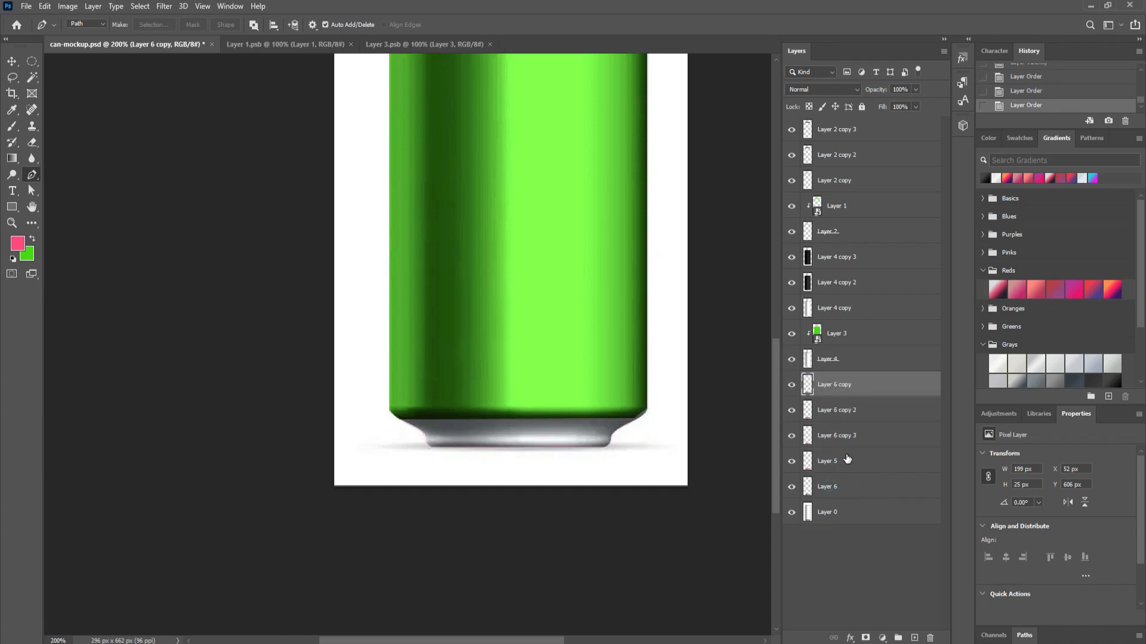
left_click(792, 463)
left_click(792, 462)
left_click_drag(792, 436, 792, 385)
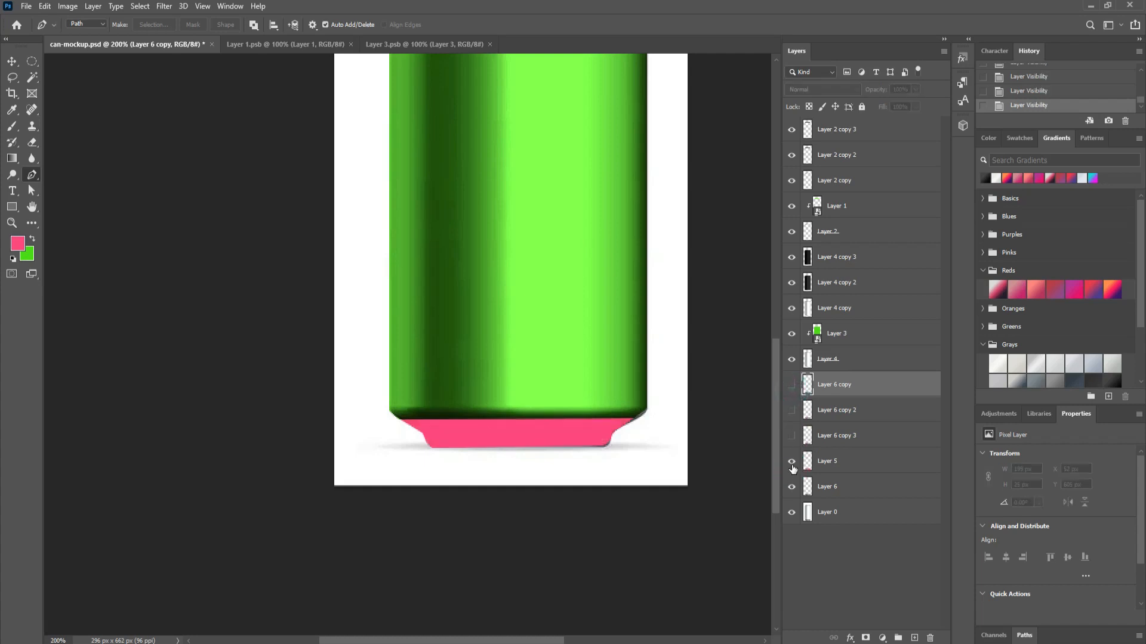
left_click(792, 463)
left_click(792, 463)
Step: Convert Layer 5 to a smart object, clip it to the layer below, and open its contents
left_click(833, 463)
right_click(836, 461)
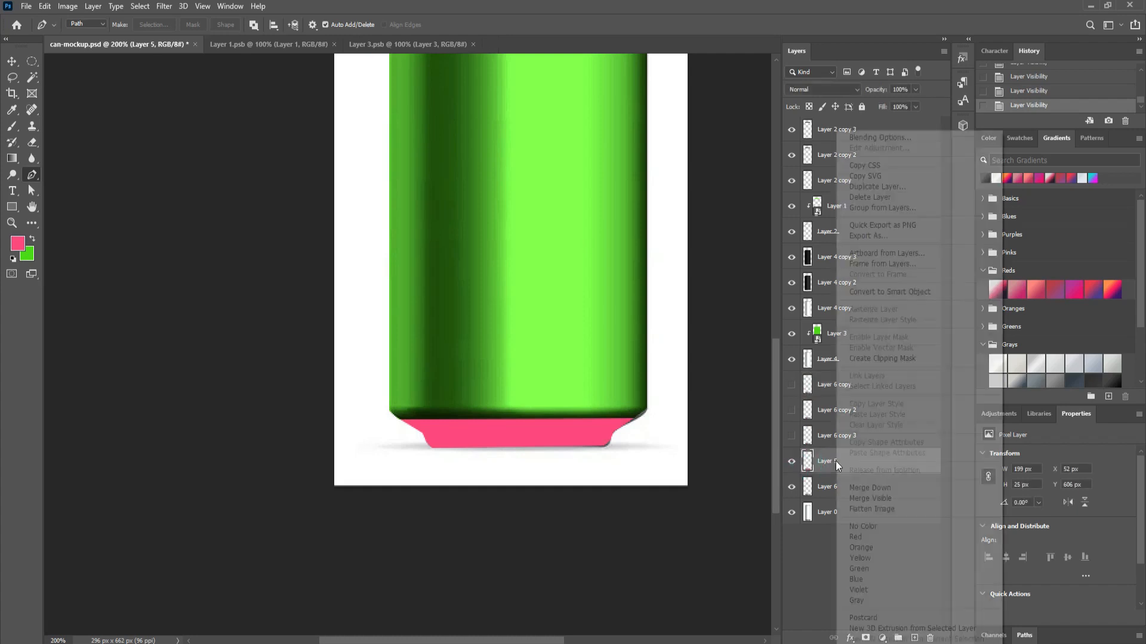
left_click(872, 295)
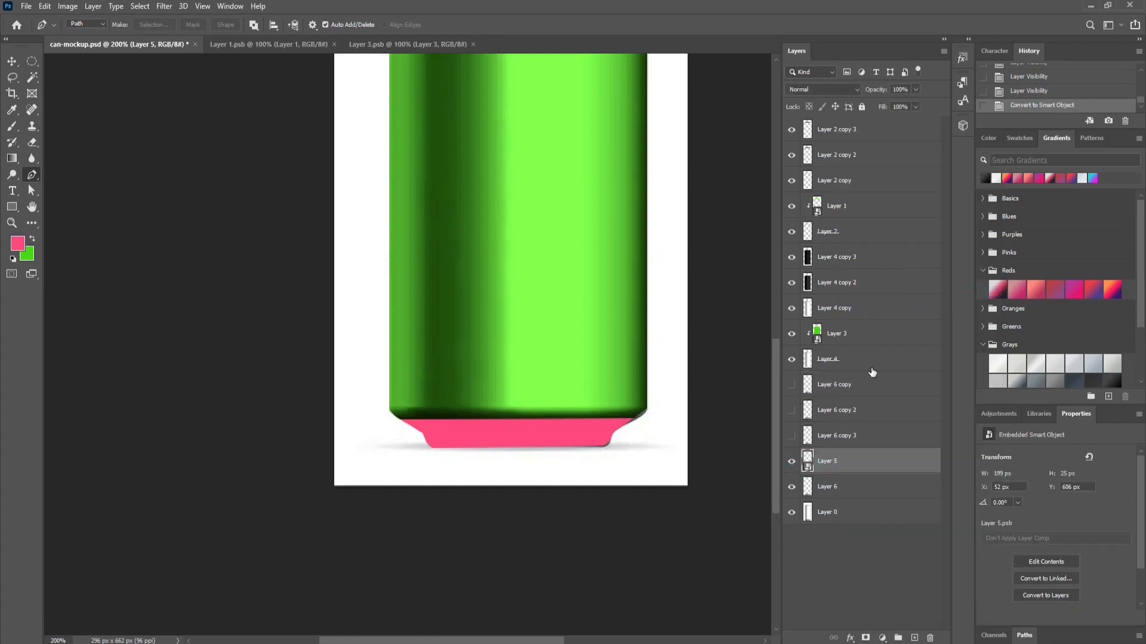
right_click(846, 462)
left_click(882, 385)
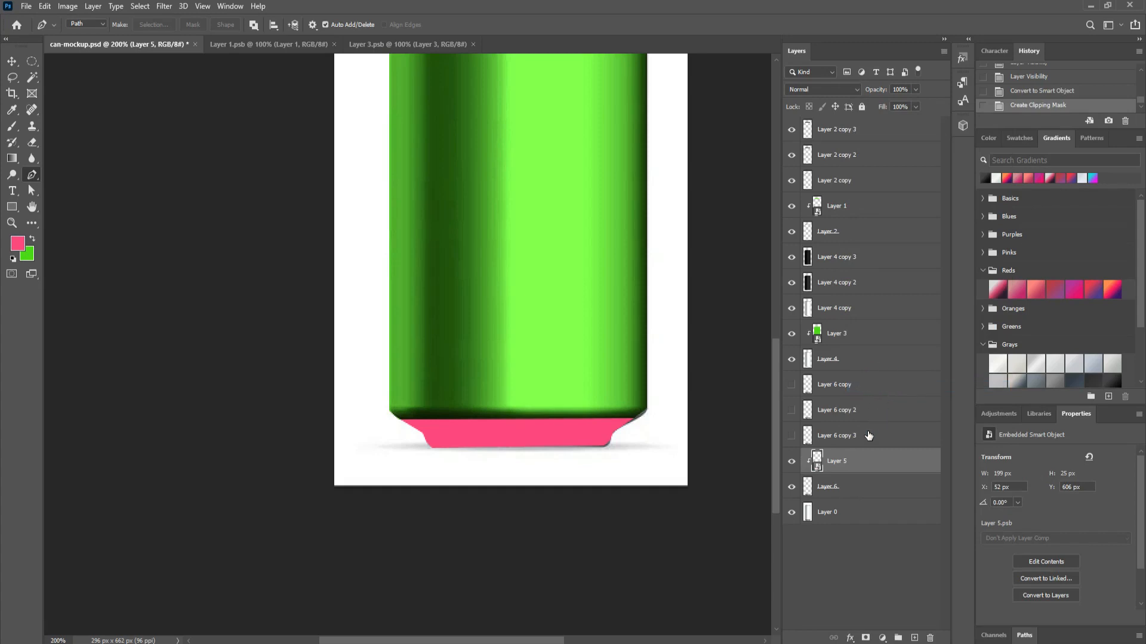
double_click(815, 461)
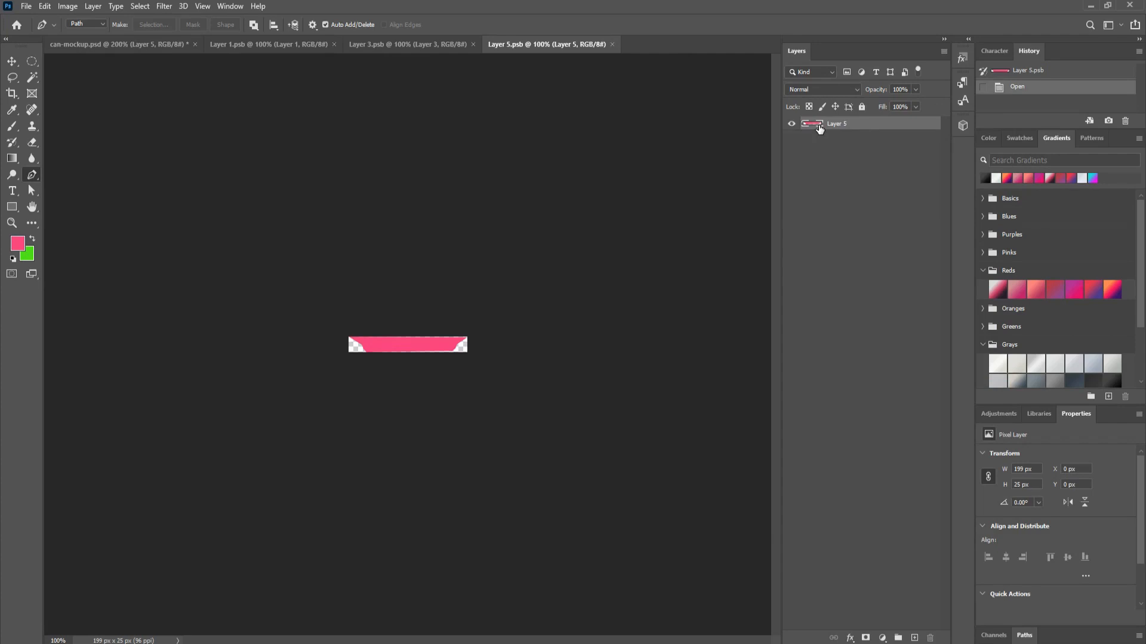
Step: Select the strip's pixels, close the Layer 3 and Layer 1 contents, and sample the rim's green
left_click(819, 127, "ctrl")
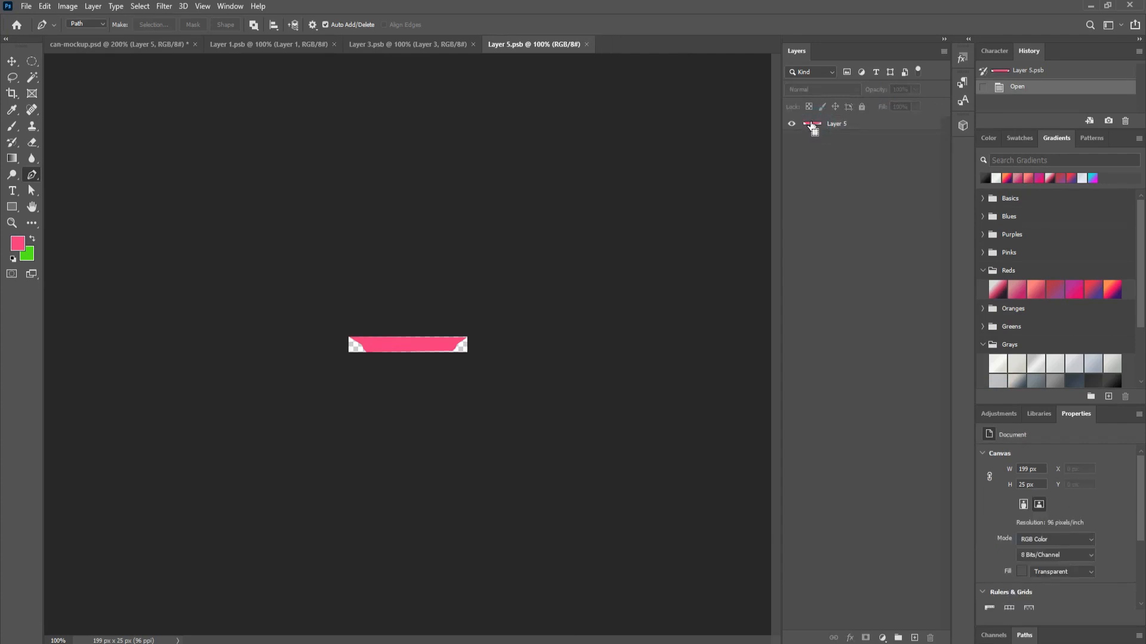
left_click(811, 124, "ctrl")
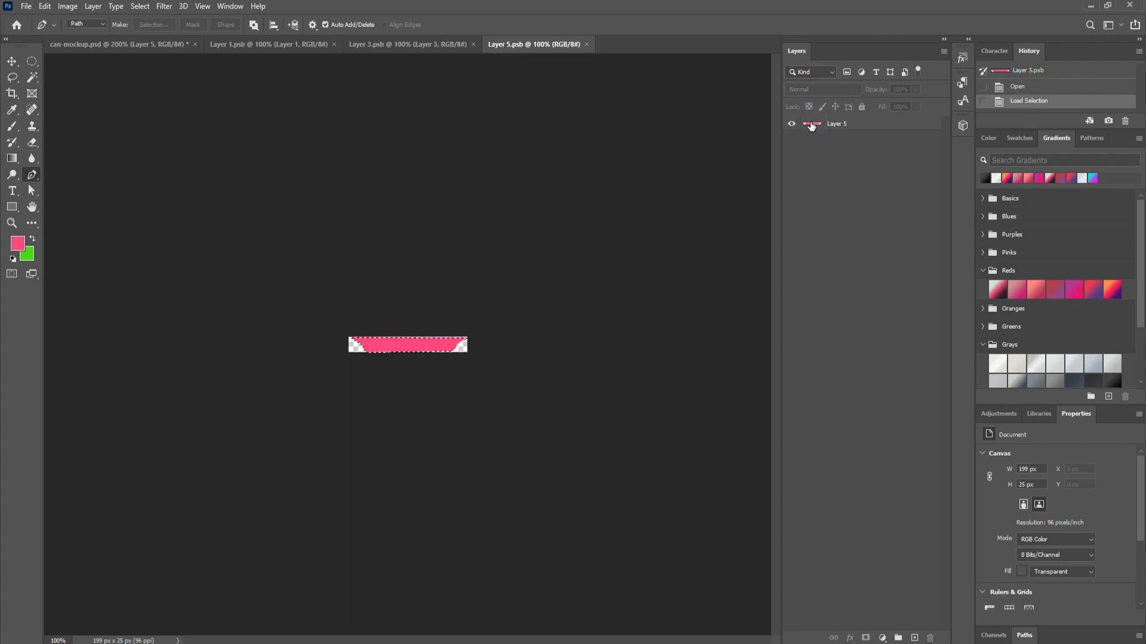
key("shift+g")
key("x")
left_click(452, 43)
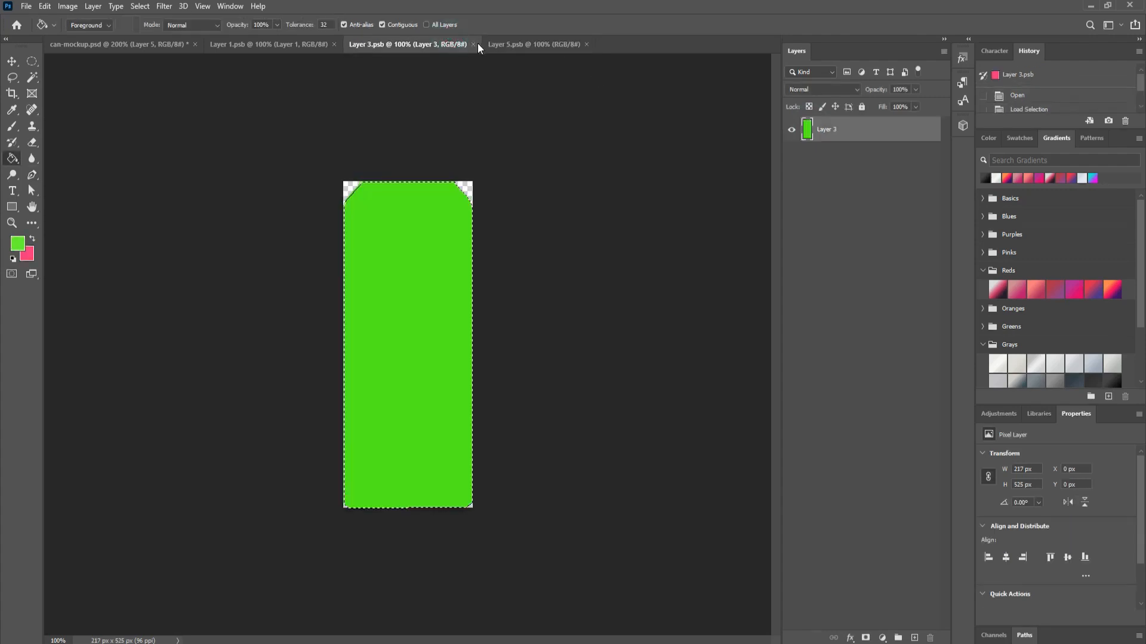
left_click(473, 44)
left_click(318, 47)
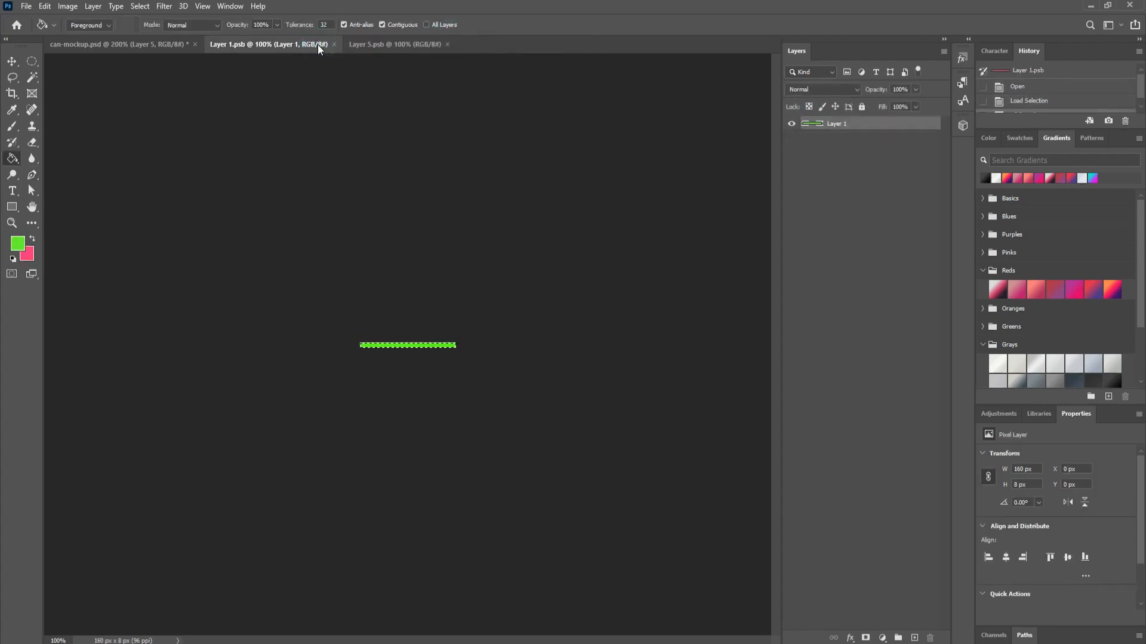
key("i")
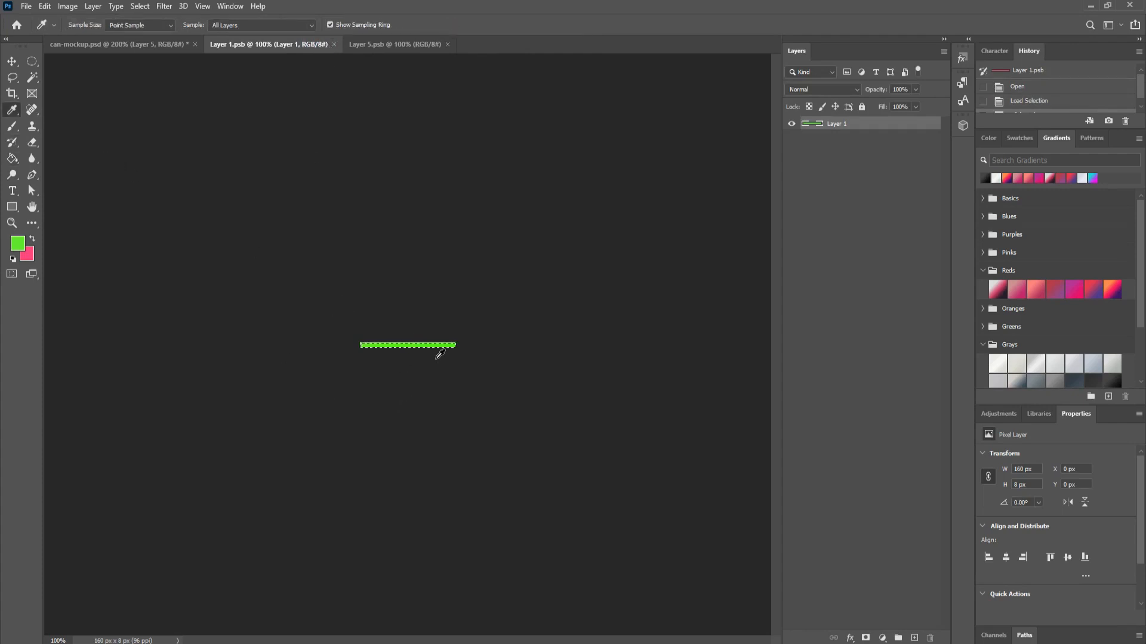
left_click(431, 343)
left_click(333, 45)
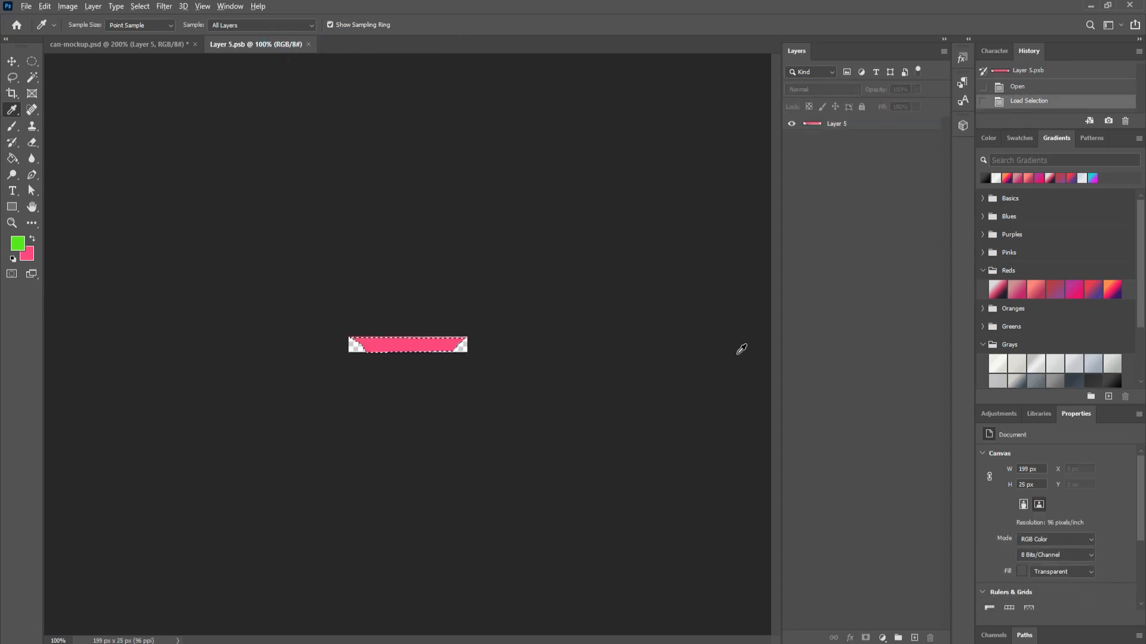
Step: Paint Bucket fill the base strip green, deselect, save Layer 5.psb and close it
left_click(12, 158)
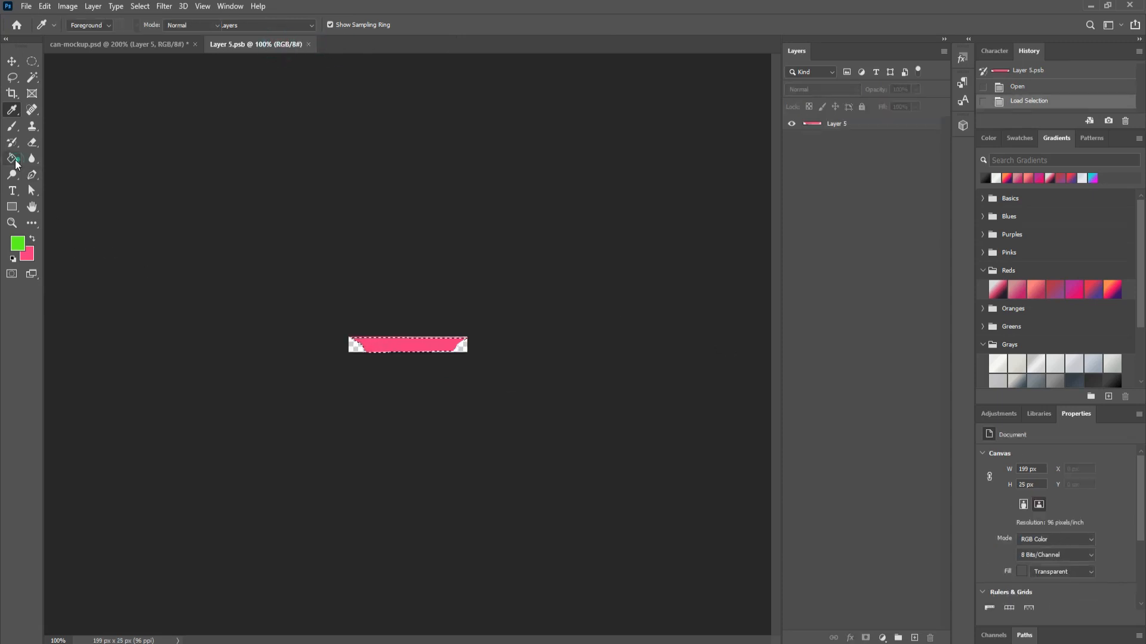
left_click(428, 344)
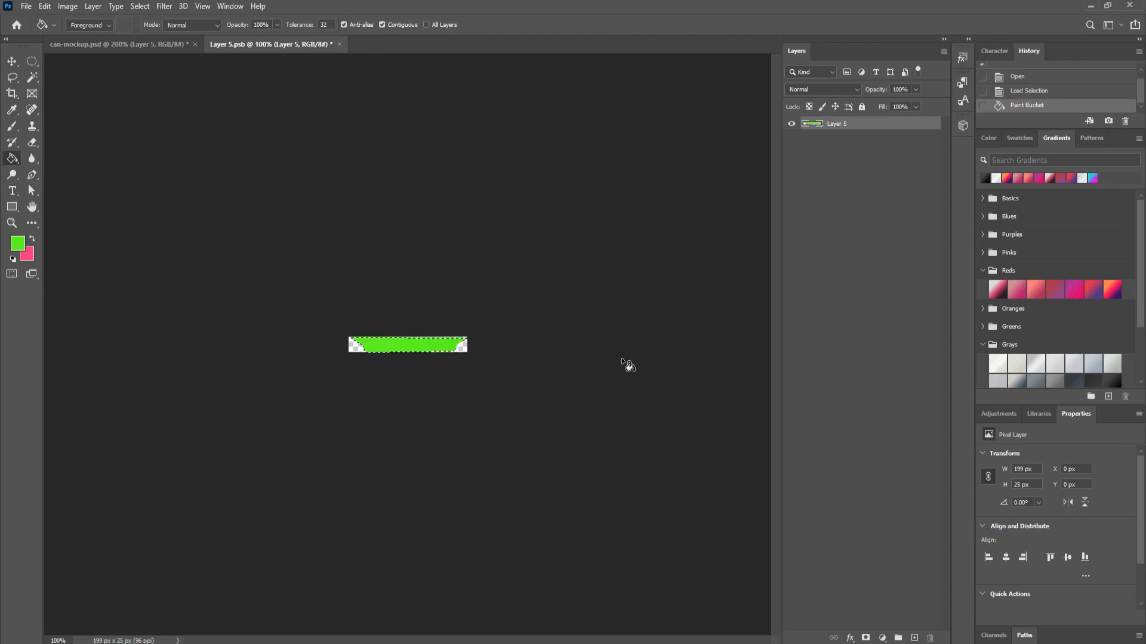
key("ctrl+d")
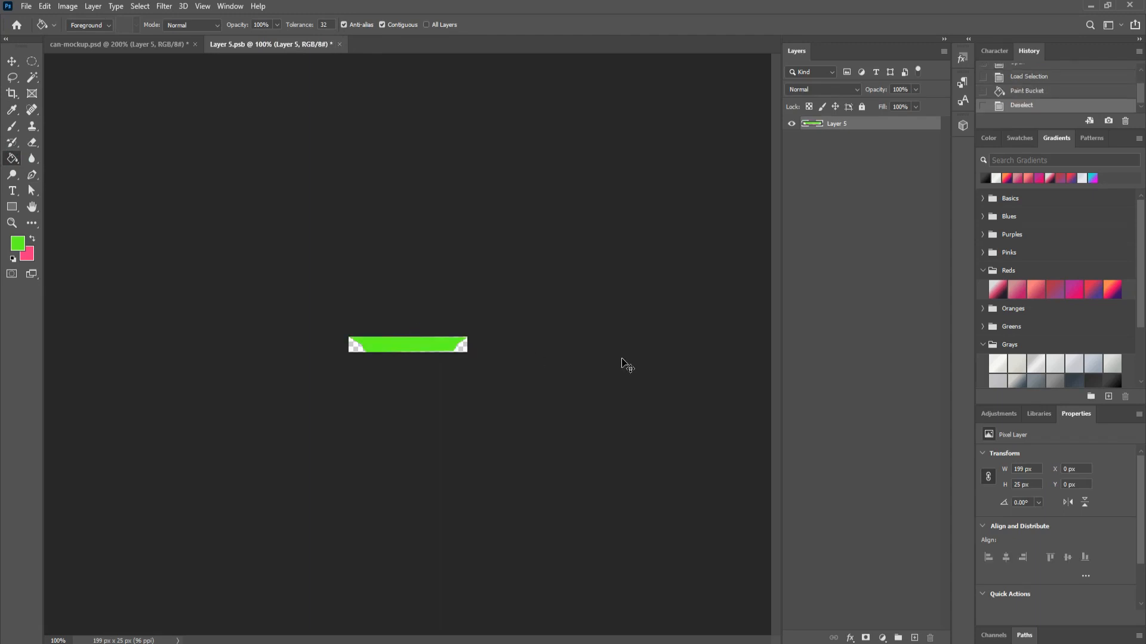
key("ctrl+s")
left_click(333, 44)
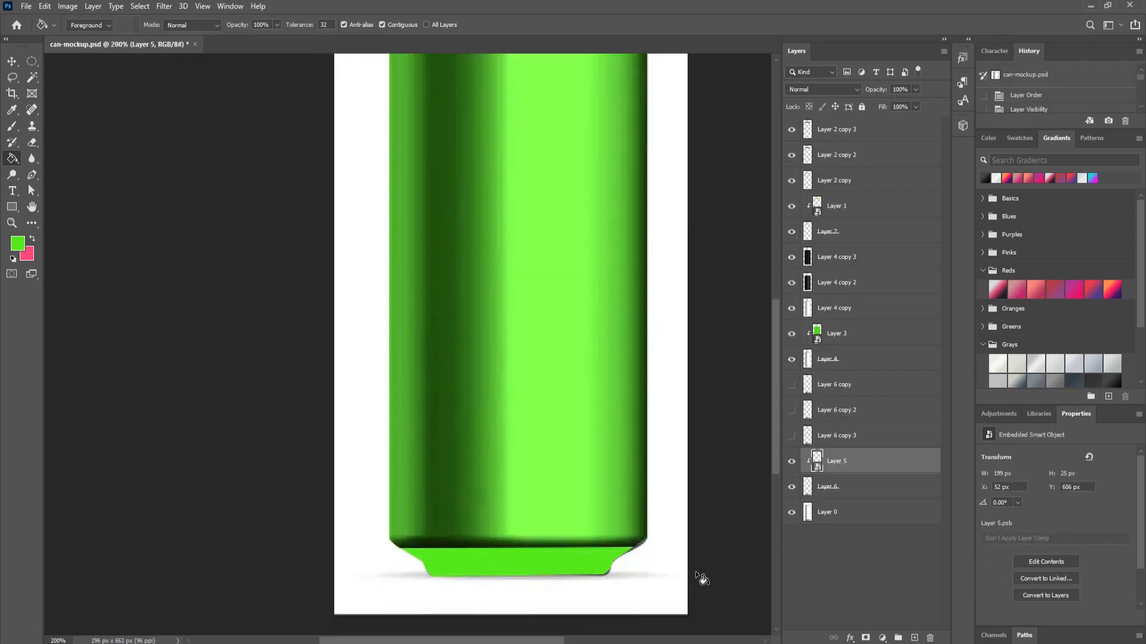
left_click(793, 516)
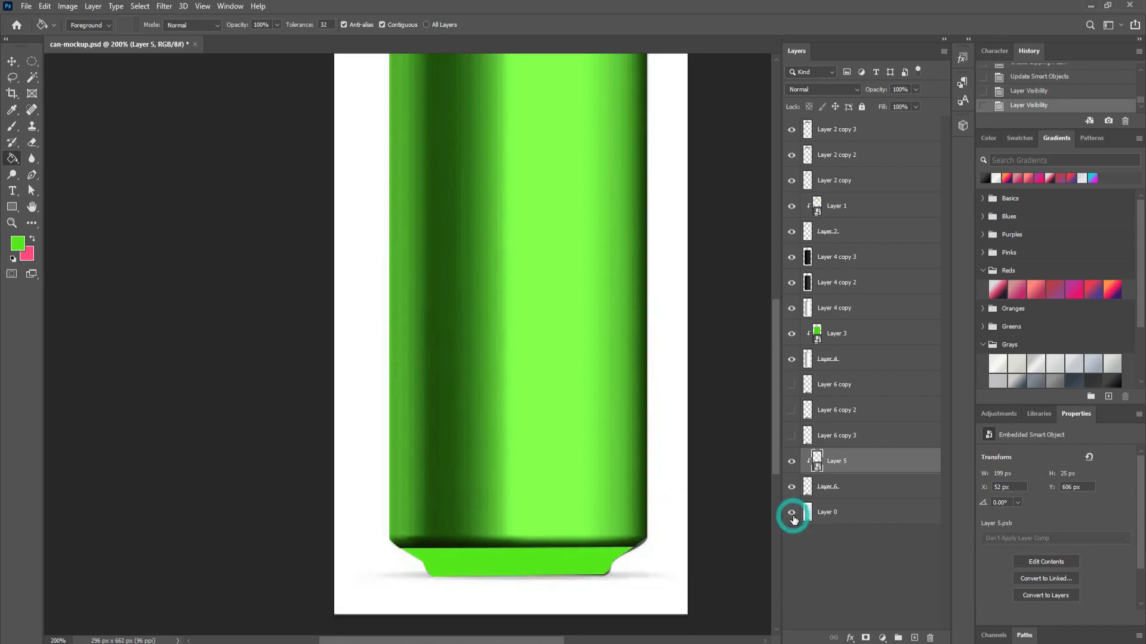
left_click(792, 517)
left_click(793, 517)
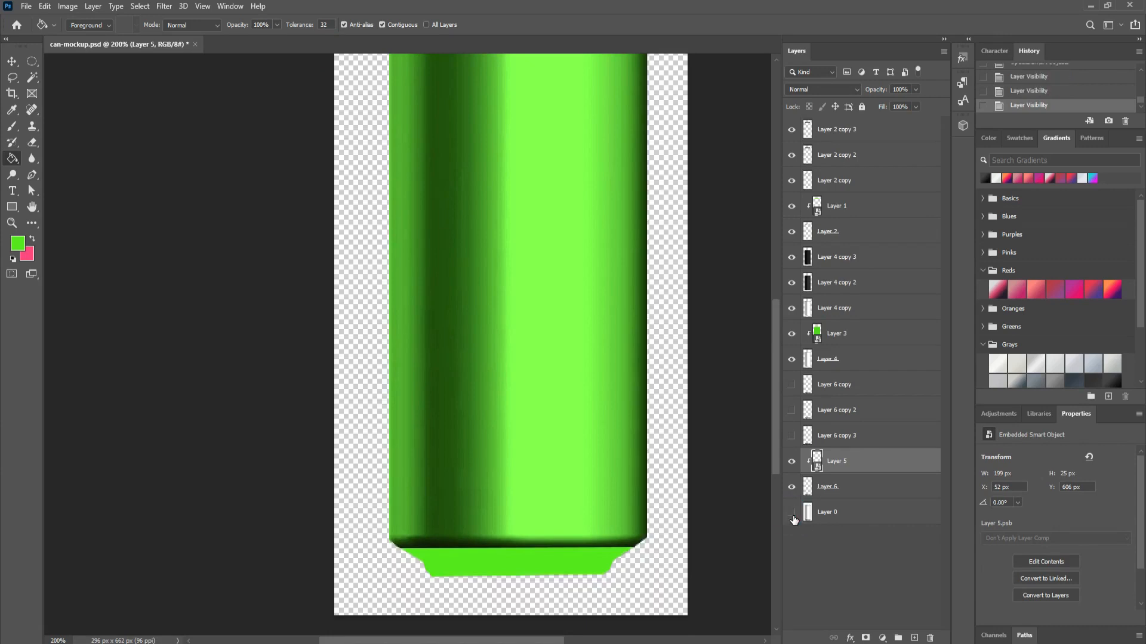
left_click(793, 517)
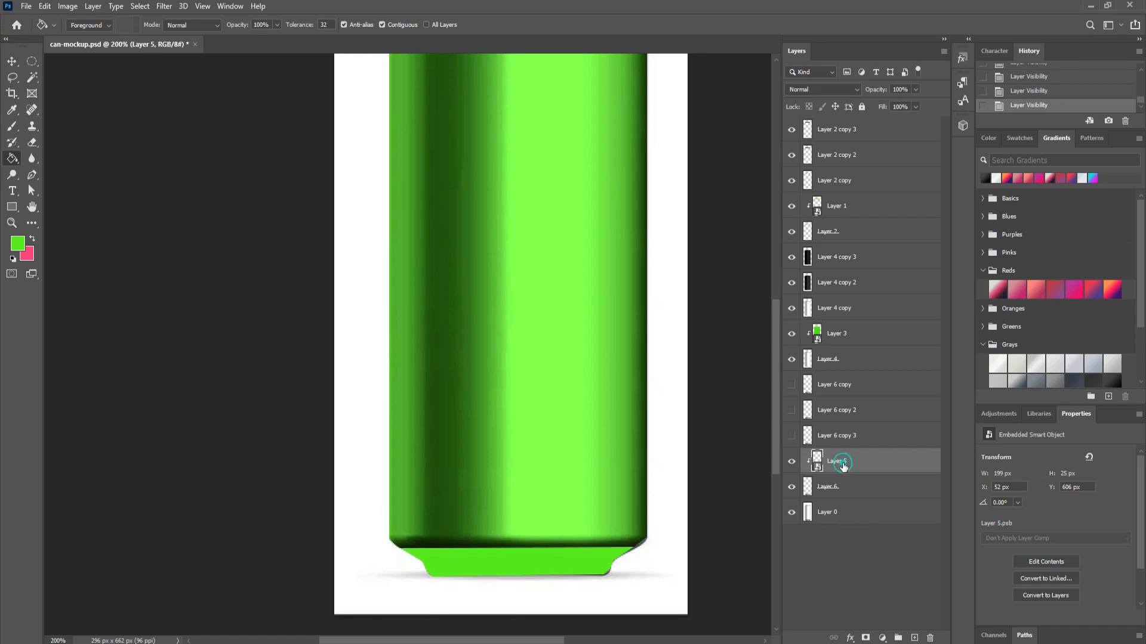
Step: Set Layer 5 to Multiply, hide the white background, and show Layer 6 copy 3 on Multiply
left_click(823, 90)
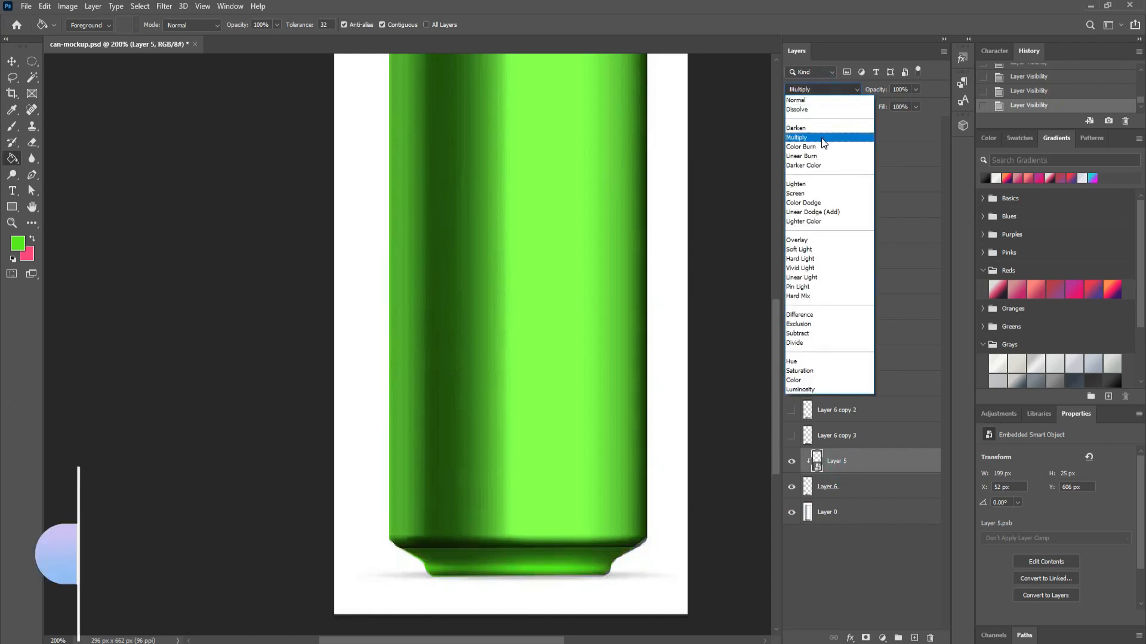
left_click(821, 138)
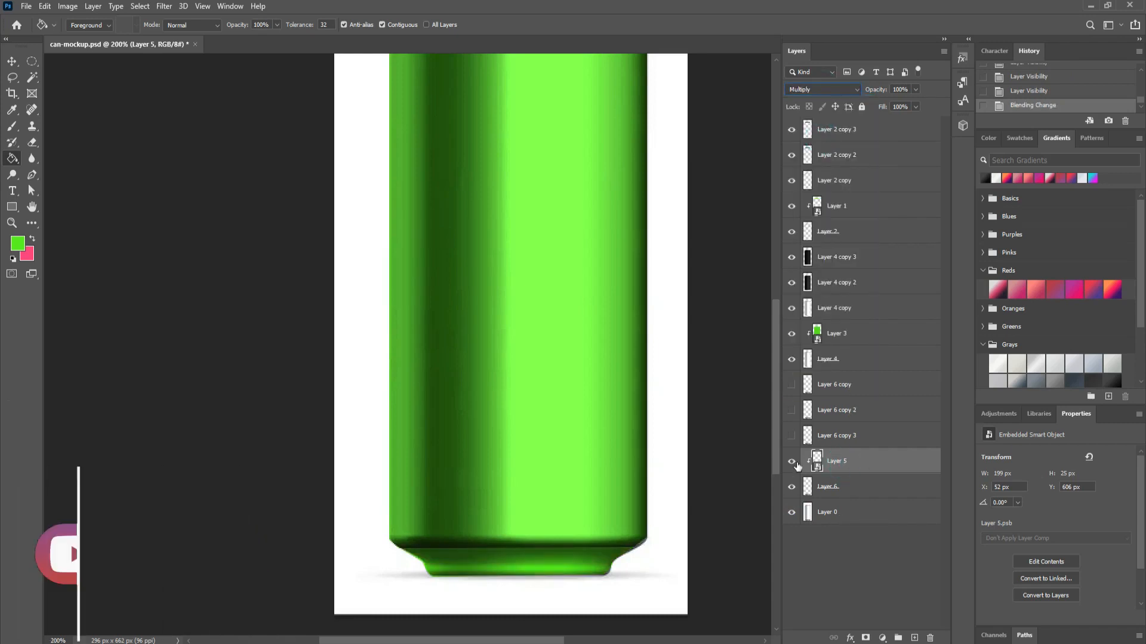
left_click(792, 512)
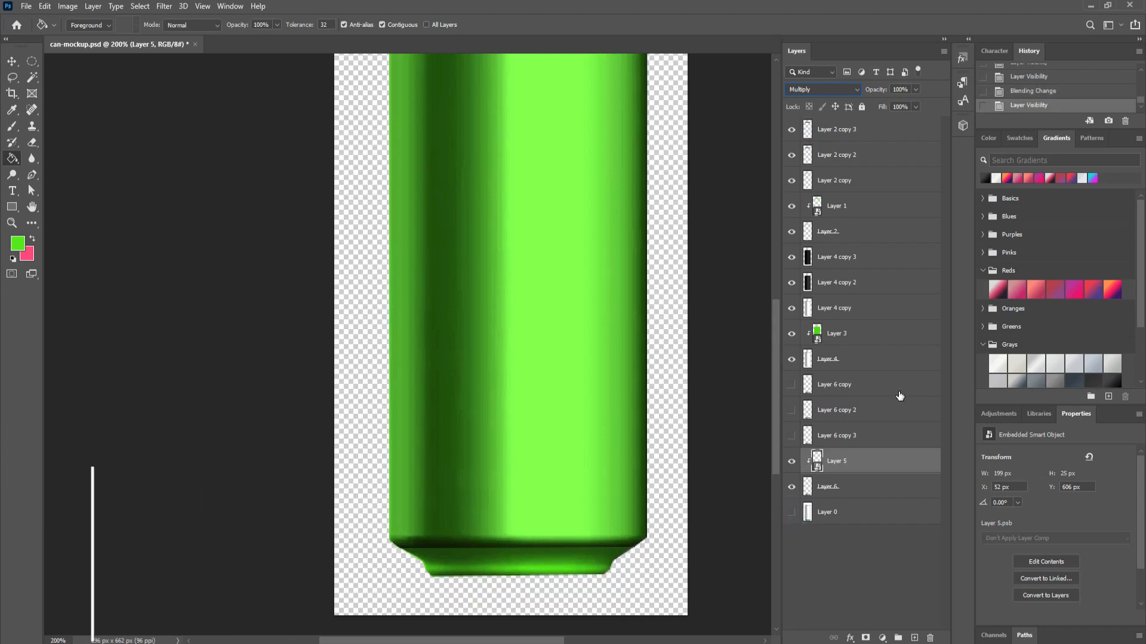
left_click(792, 436)
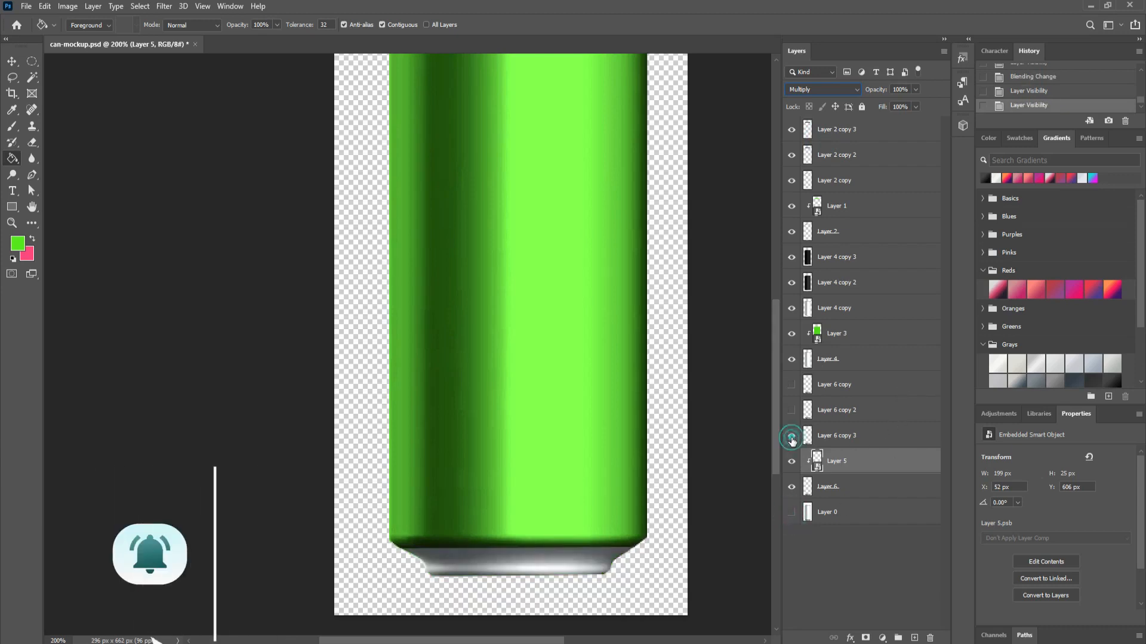
left_click(832, 437)
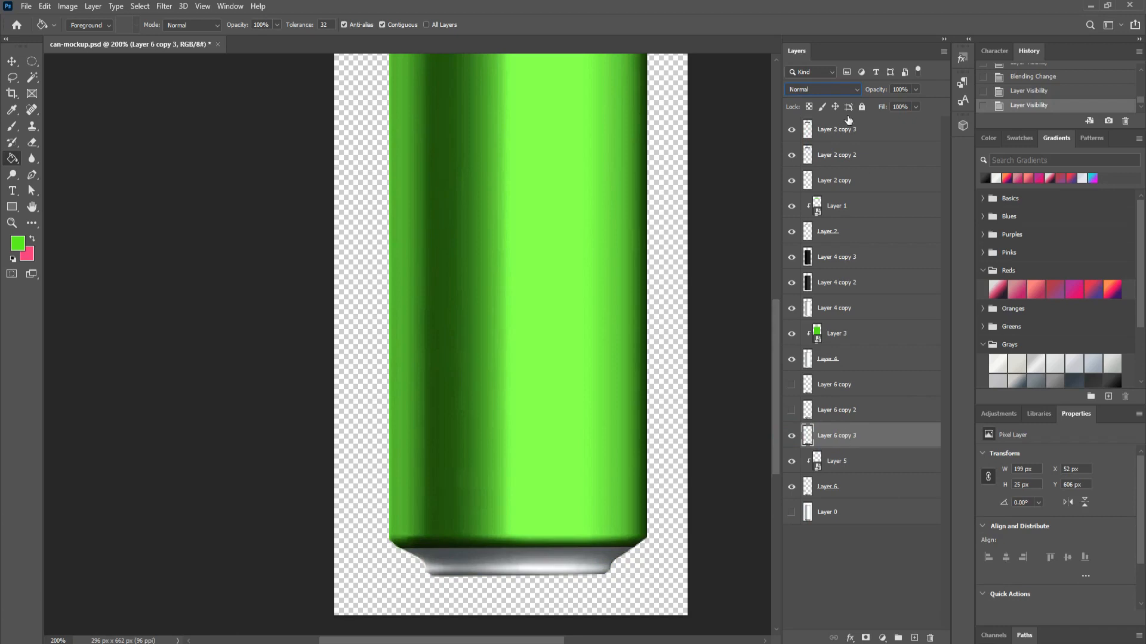
left_click(826, 90)
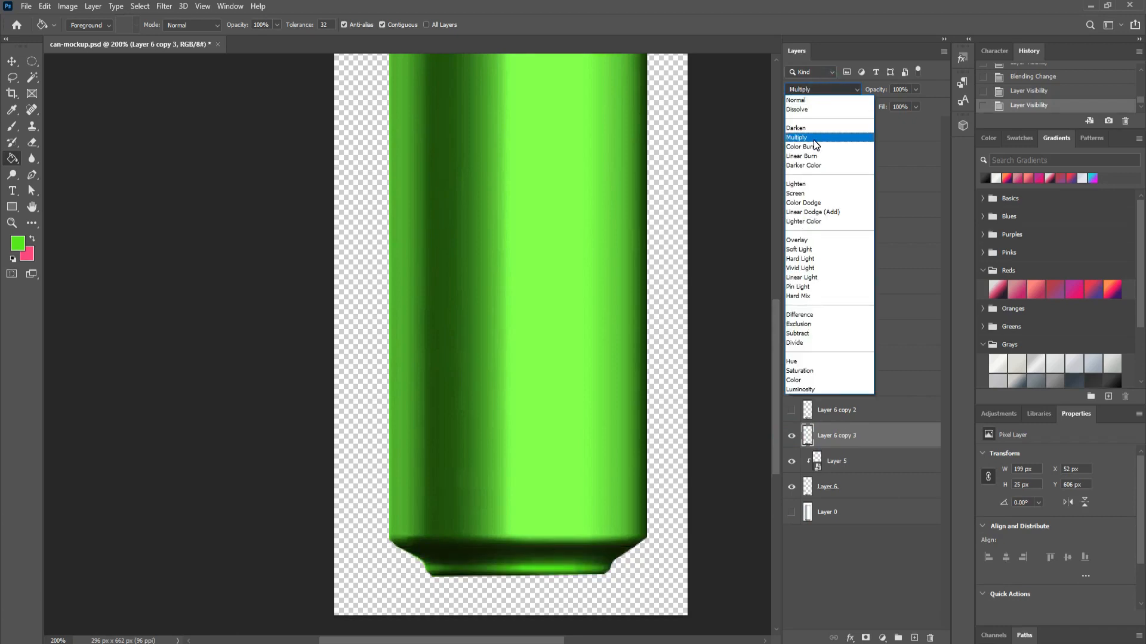
left_click(814, 137)
Step: Show Layer 6 copy 2 and blend it with Linear Dodge (Add)
left_click(792, 410)
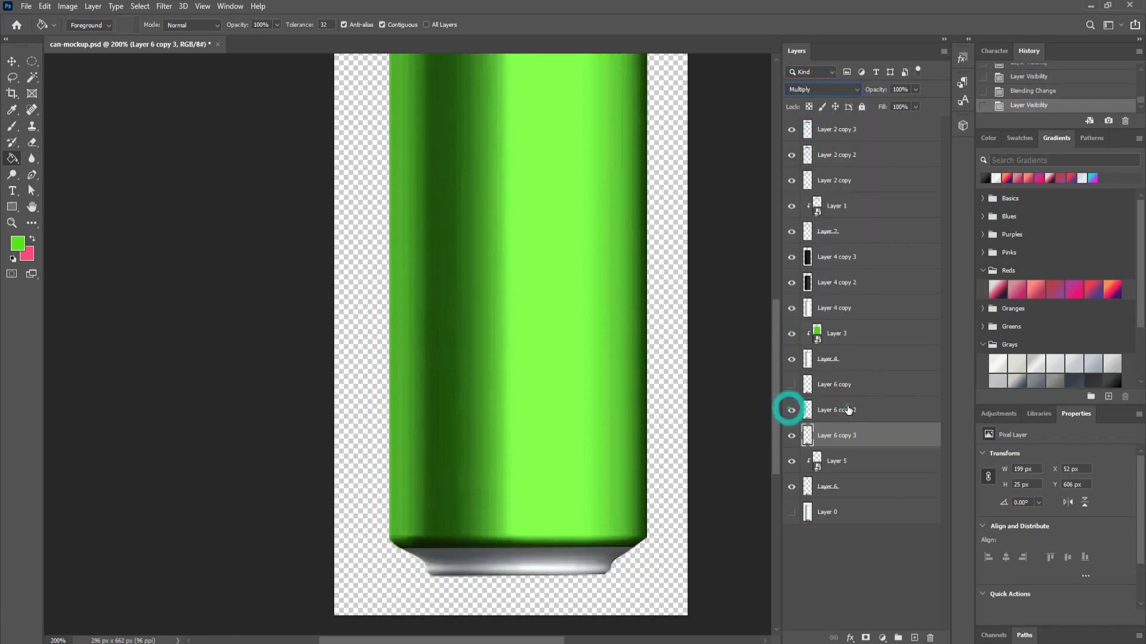
left_click(849, 410)
left_click(825, 91)
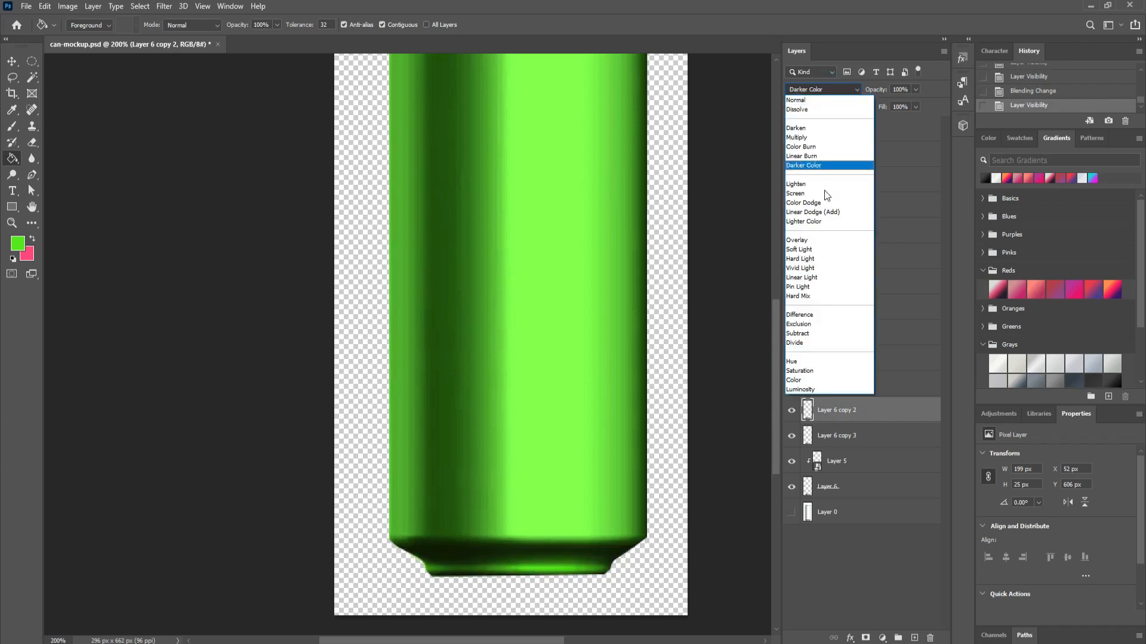
left_click(825, 214)
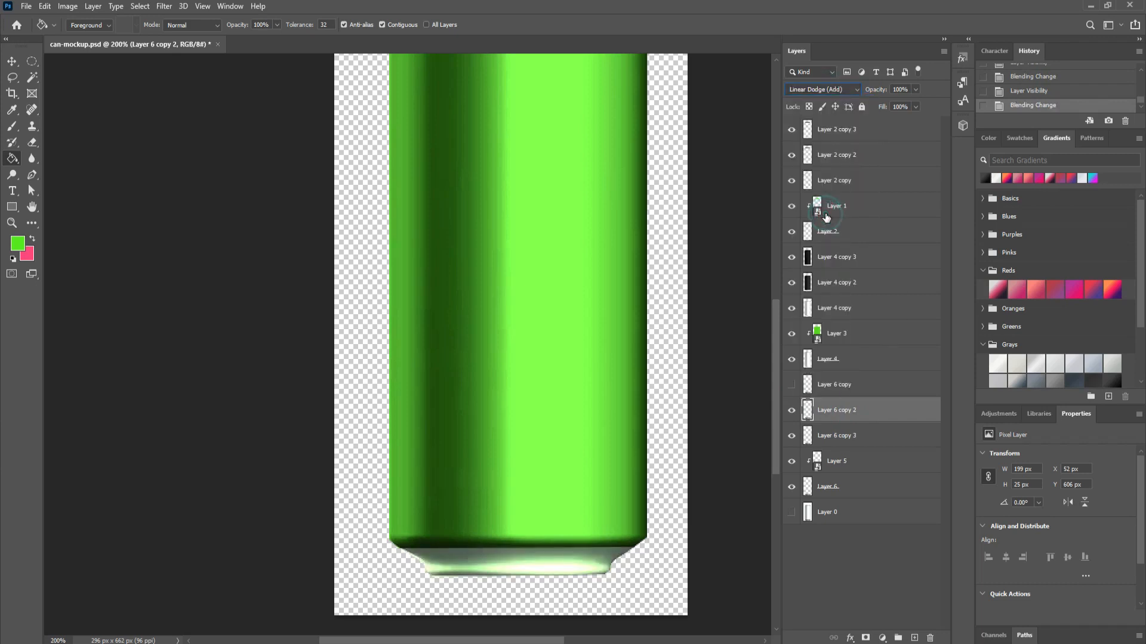
Step: Apply Levels to the highlight layer, raising the black input and lowering the output white
key("ctrl+l")
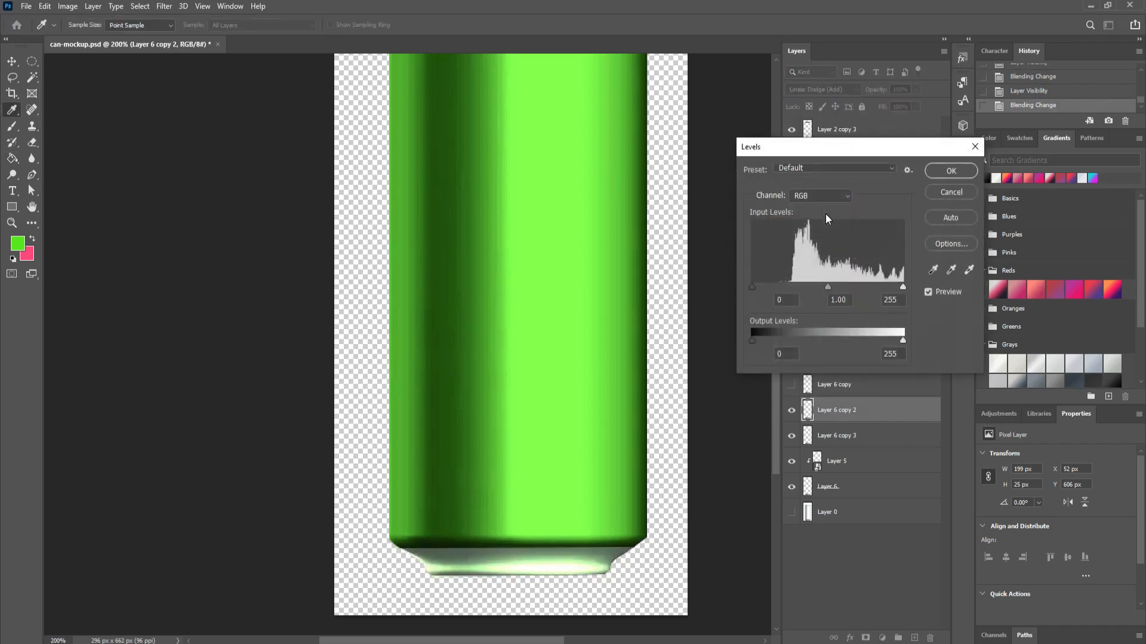
left_click_drag(754, 288, 803, 286)
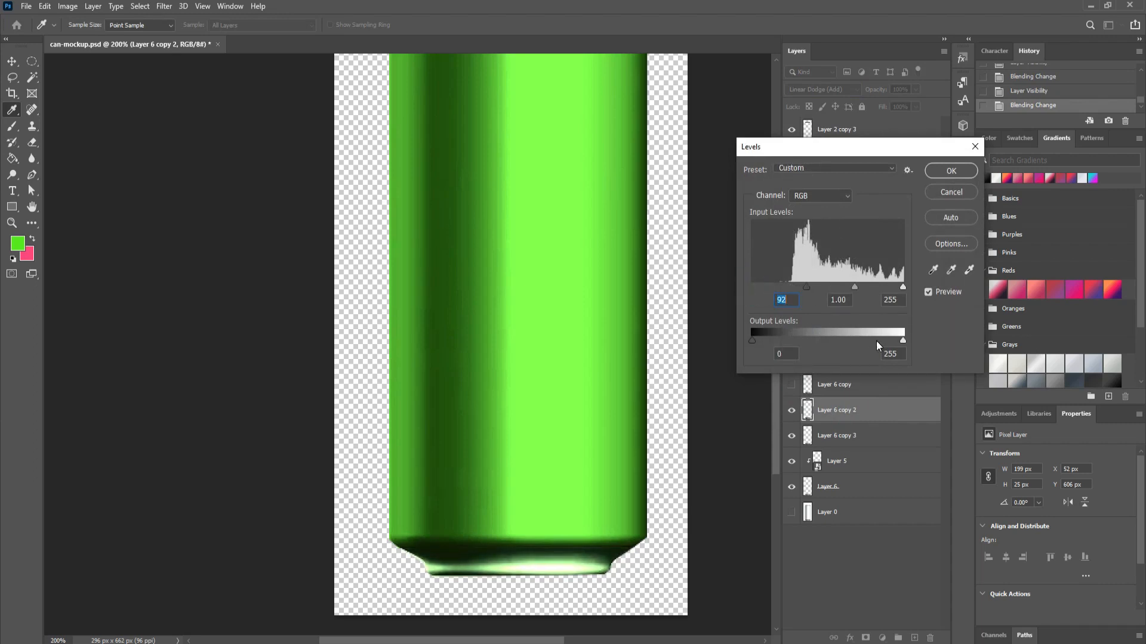
left_click_drag(902, 342, 815, 340)
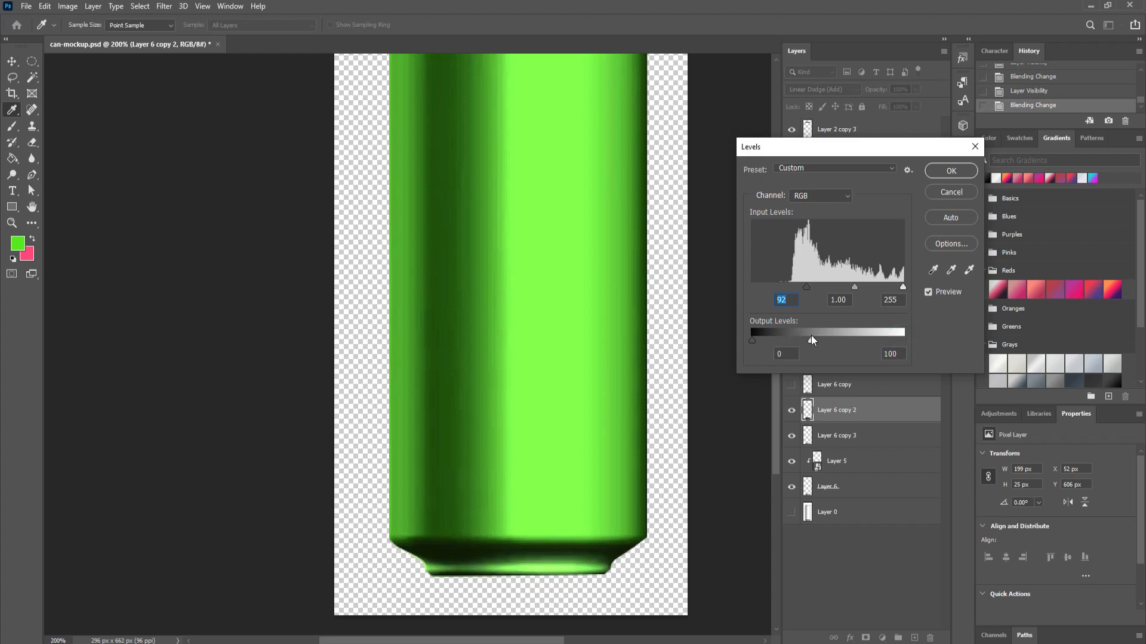
left_click(950, 170)
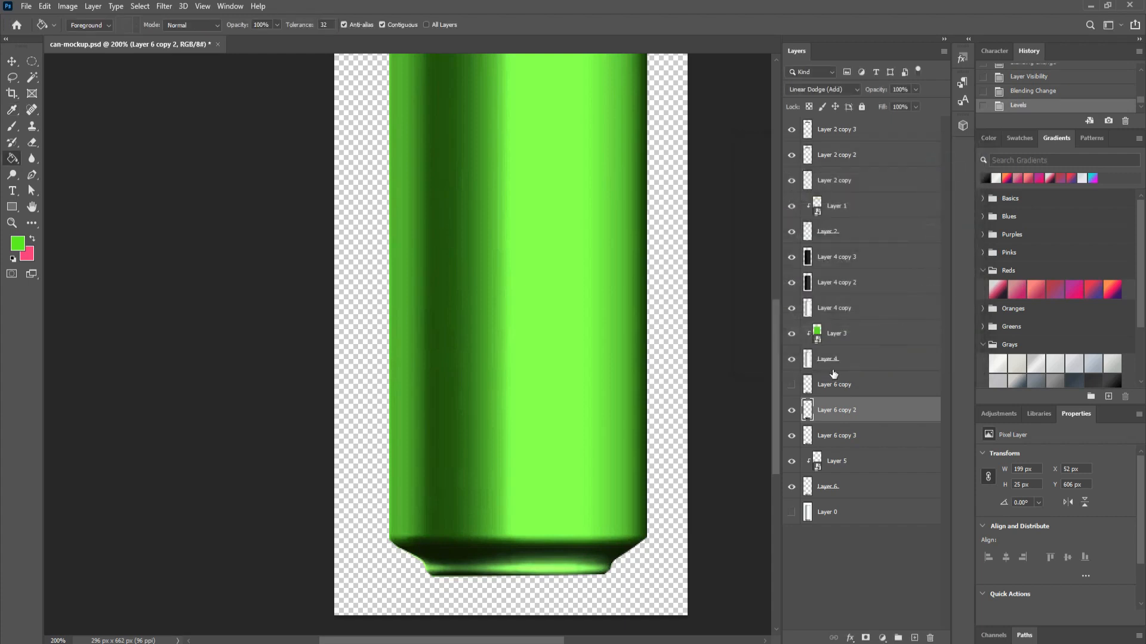
Step: Show Layer 6 copy on Screen with Levels input black 81 and output white 29, then zoom out
left_click(791, 384)
left_click(872, 384)
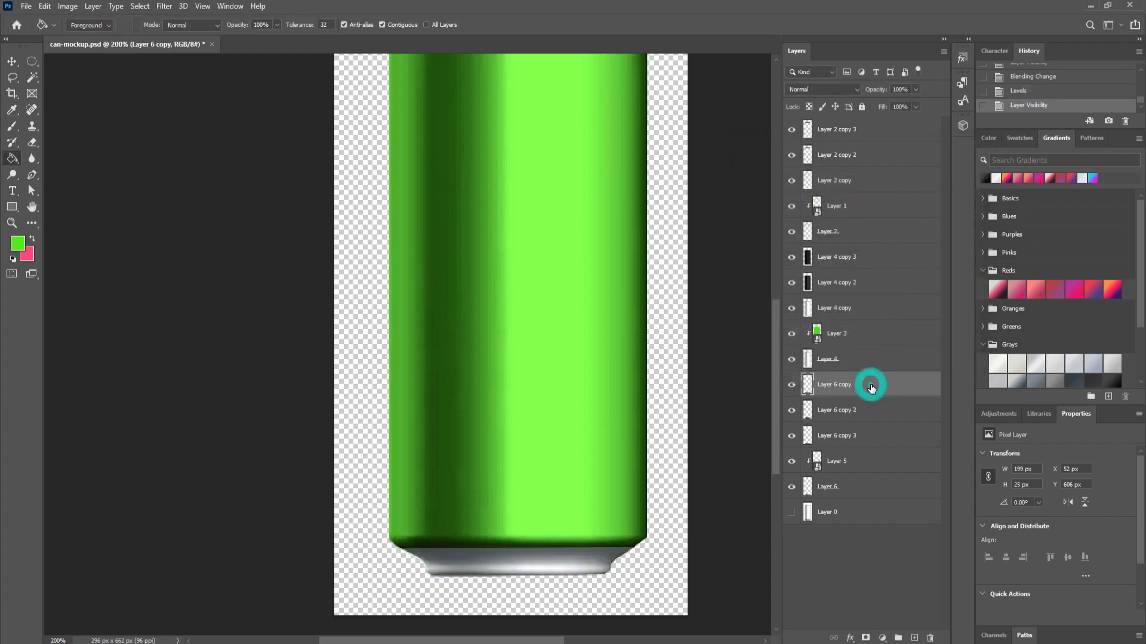
left_click(828, 92)
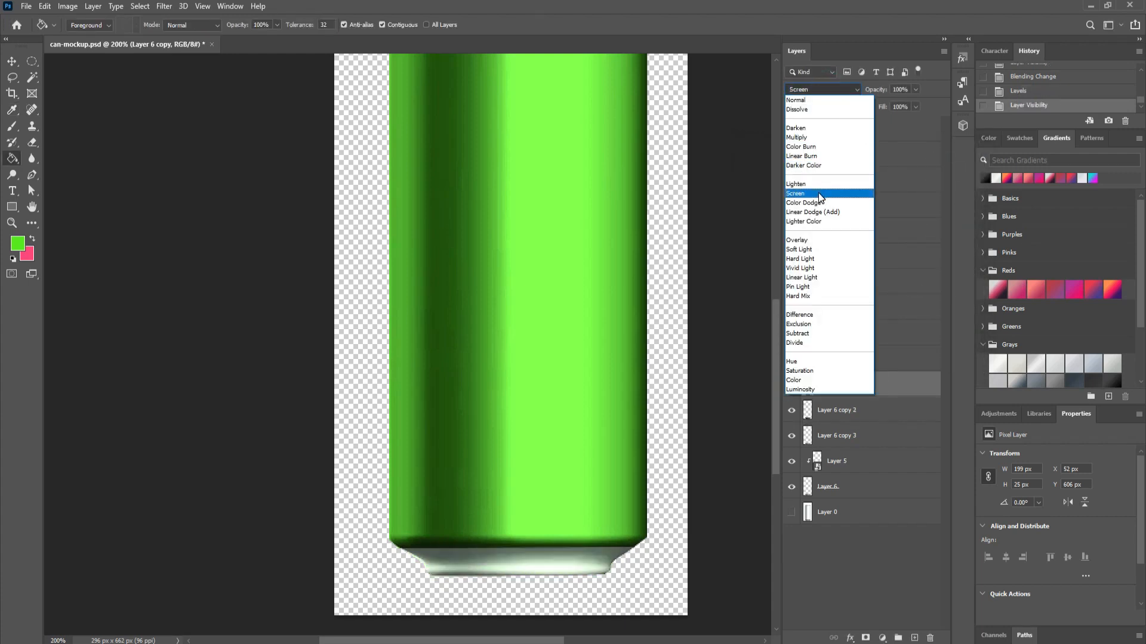
left_click(819, 194)
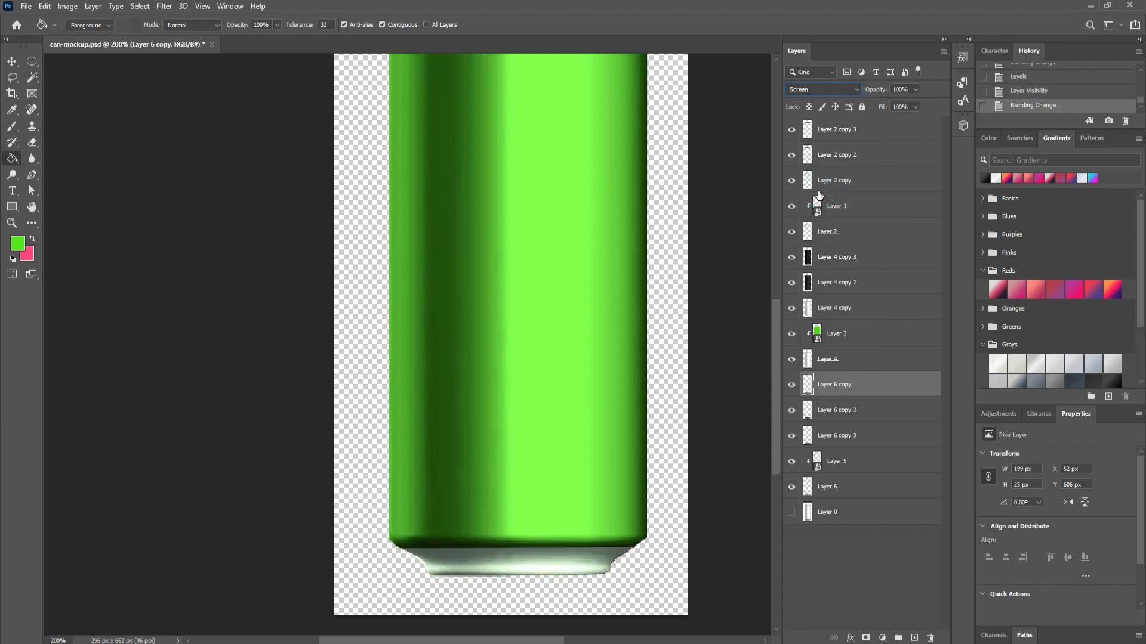
key("ctrl+l")
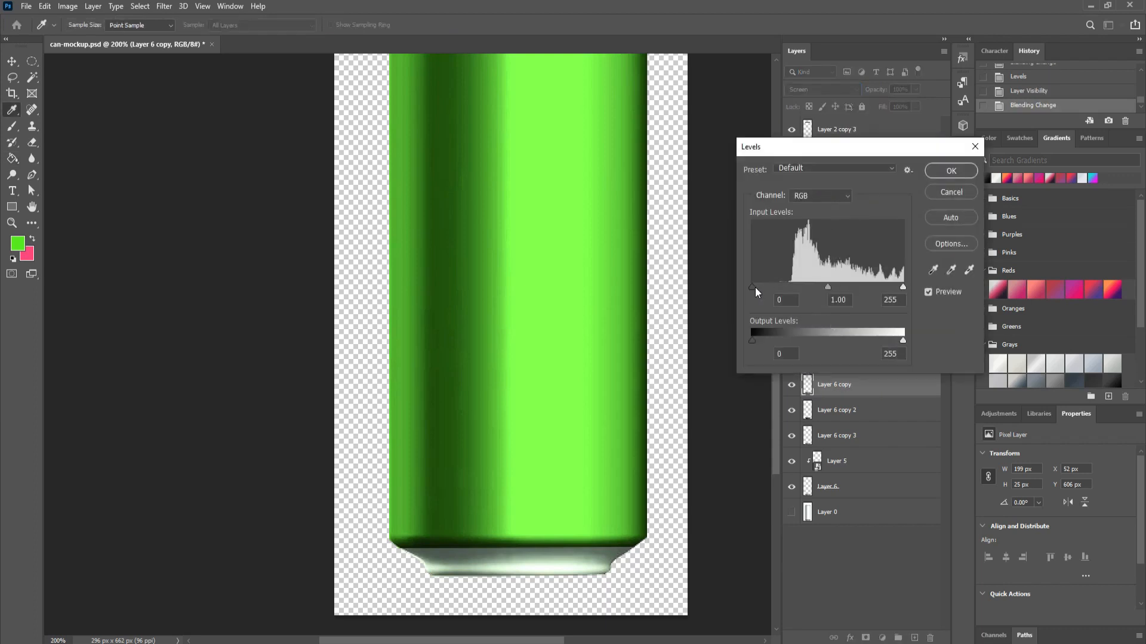
left_click_drag(753, 288, 799, 288)
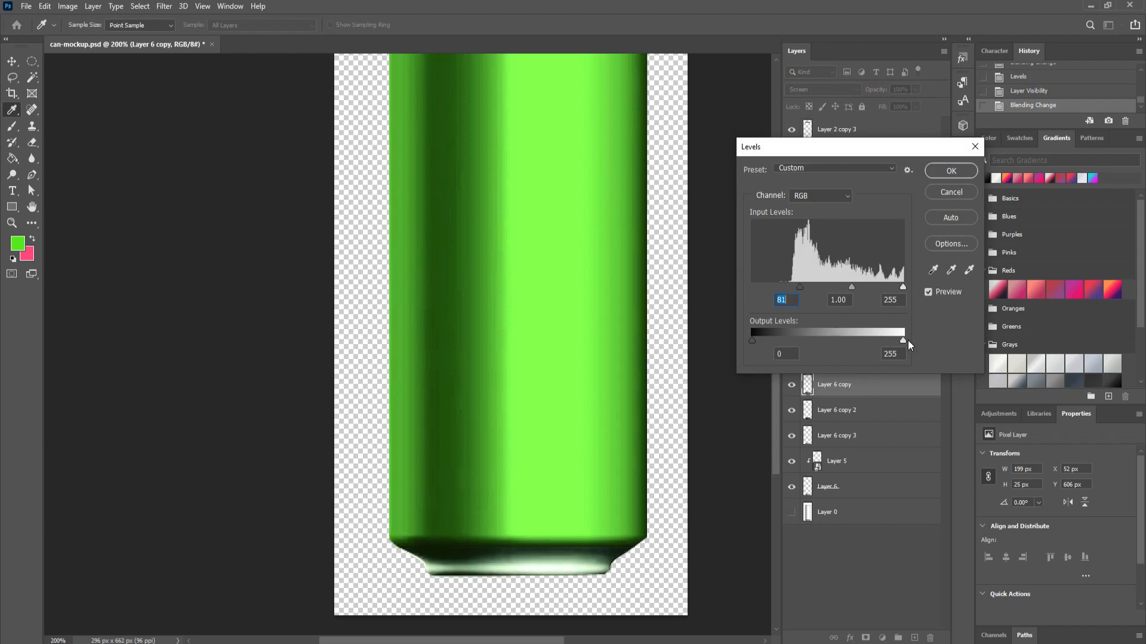
left_click_drag(885, 341, 769, 342)
left_click(958, 174)
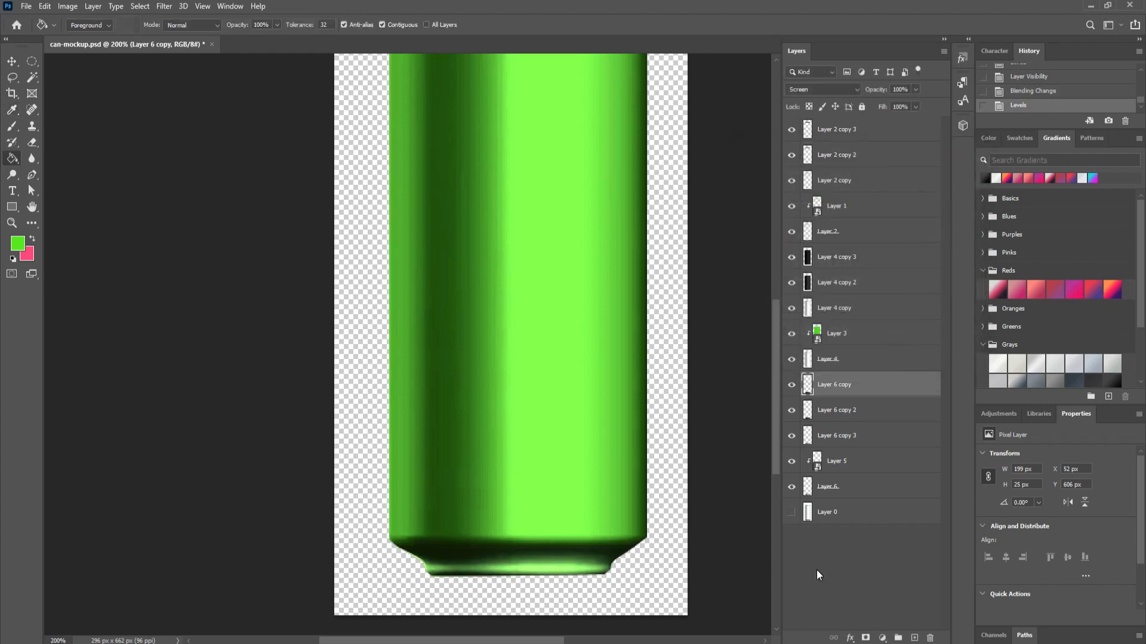
key("ctrl+minus")
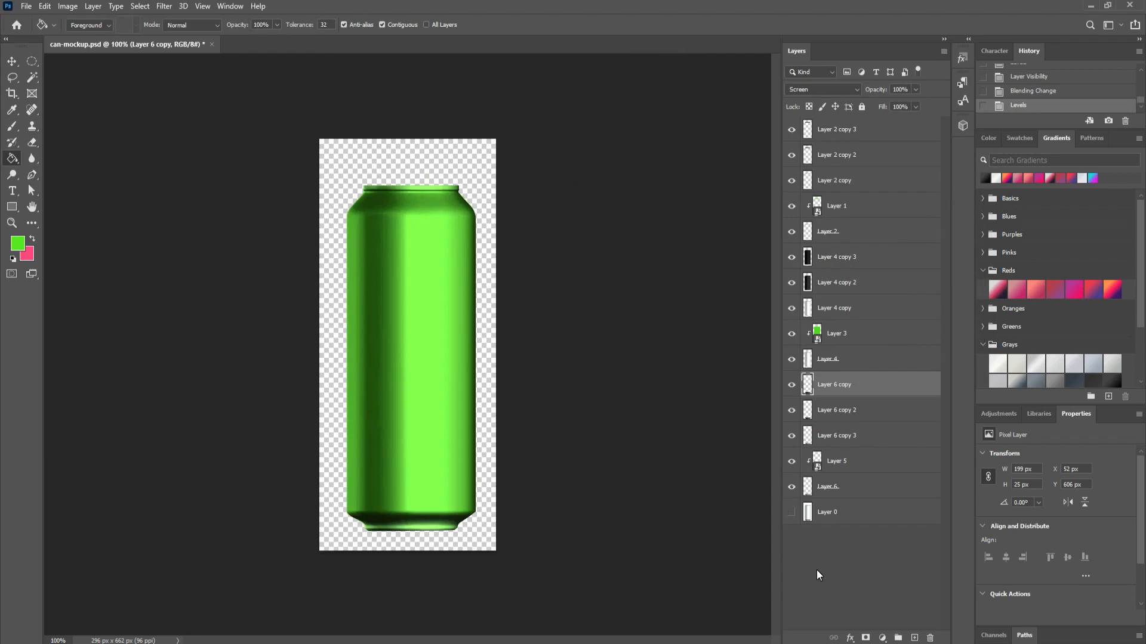
Step: Open Layer 5's contents, refill the base strip with pink, save and close Layer 5.psb
left_click(915, 575)
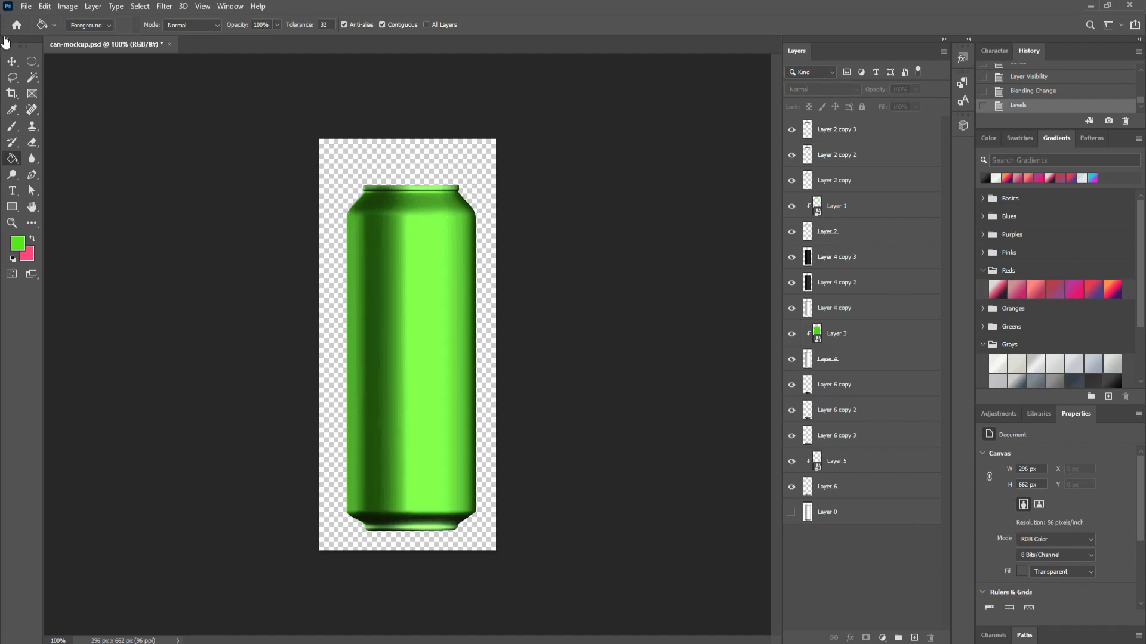
left_click(12, 61)
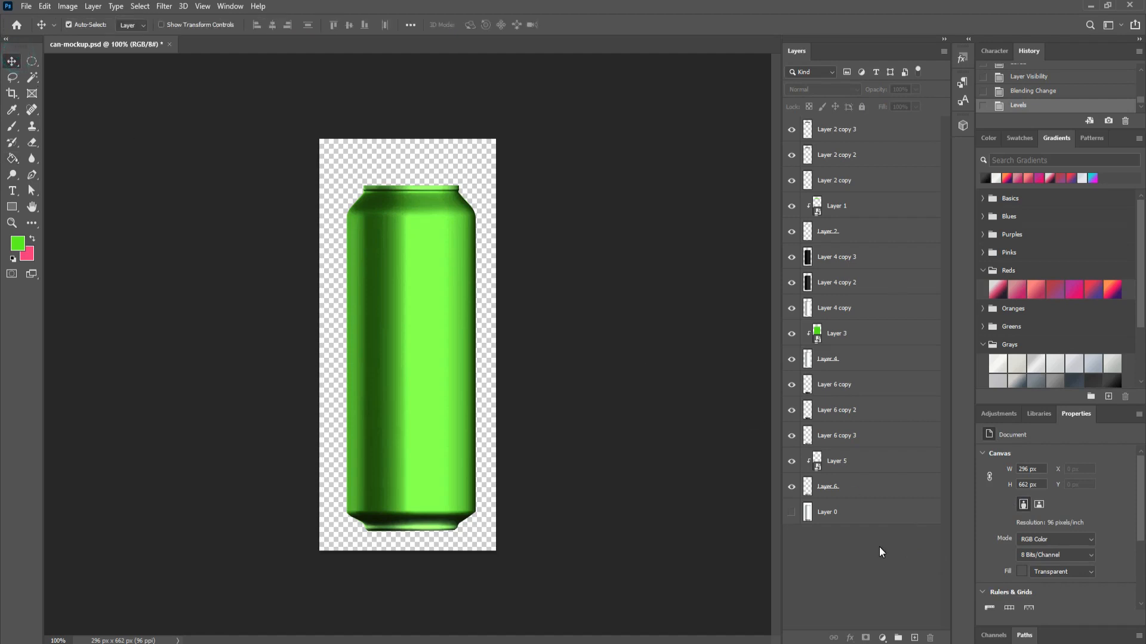
double_click(817, 461)
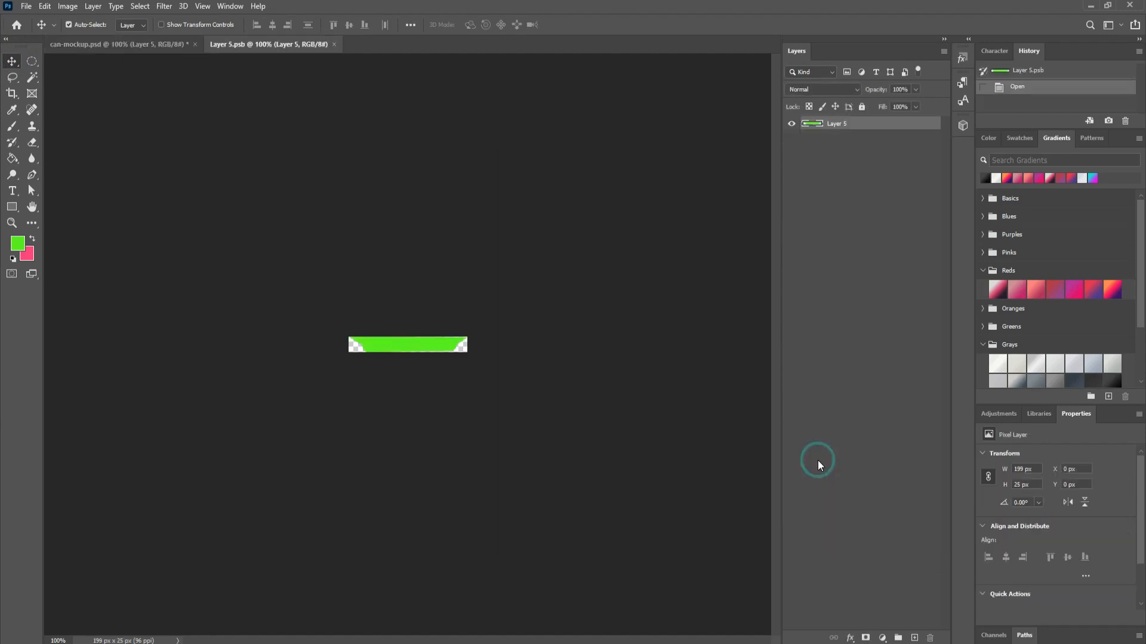
left_click(813, 124, "ctrl")
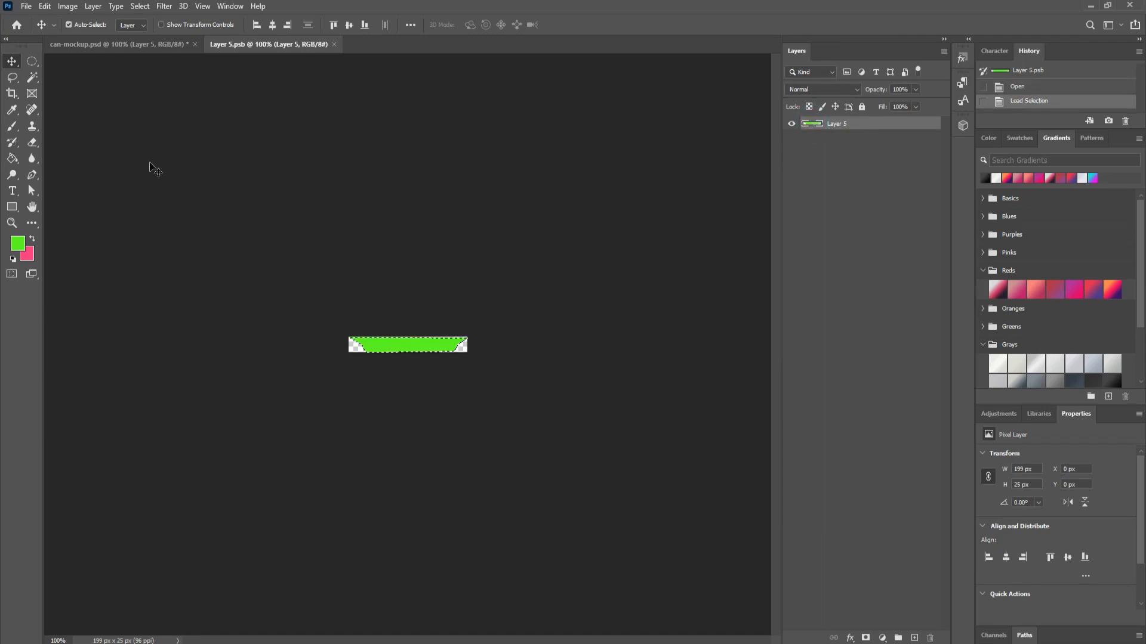
left_click(33, 237)
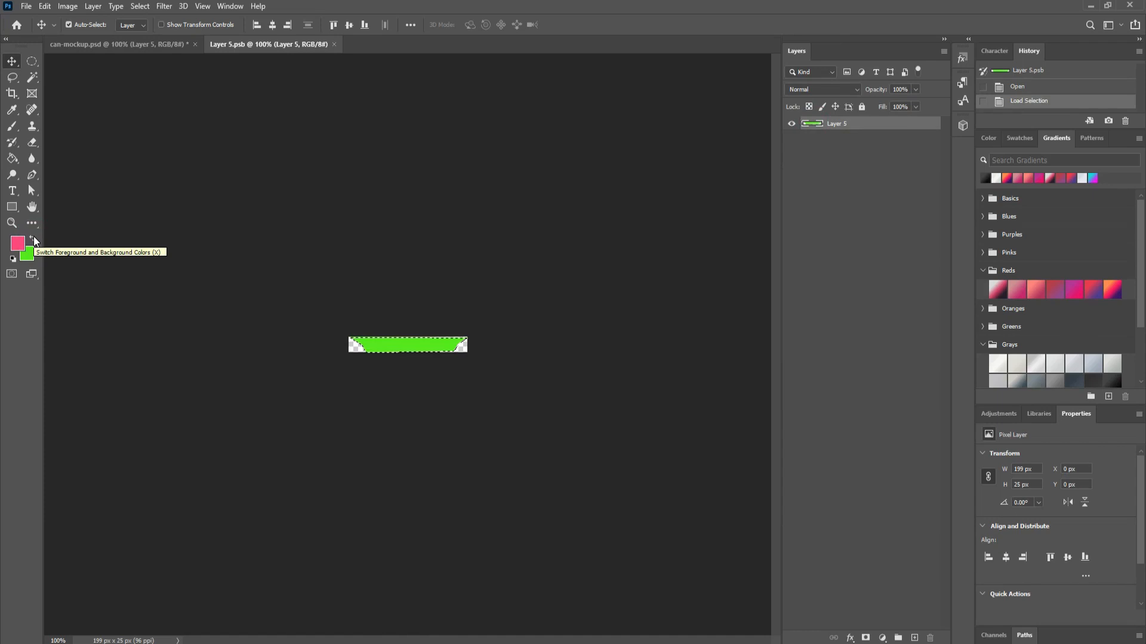
key("alt+BackSpace")
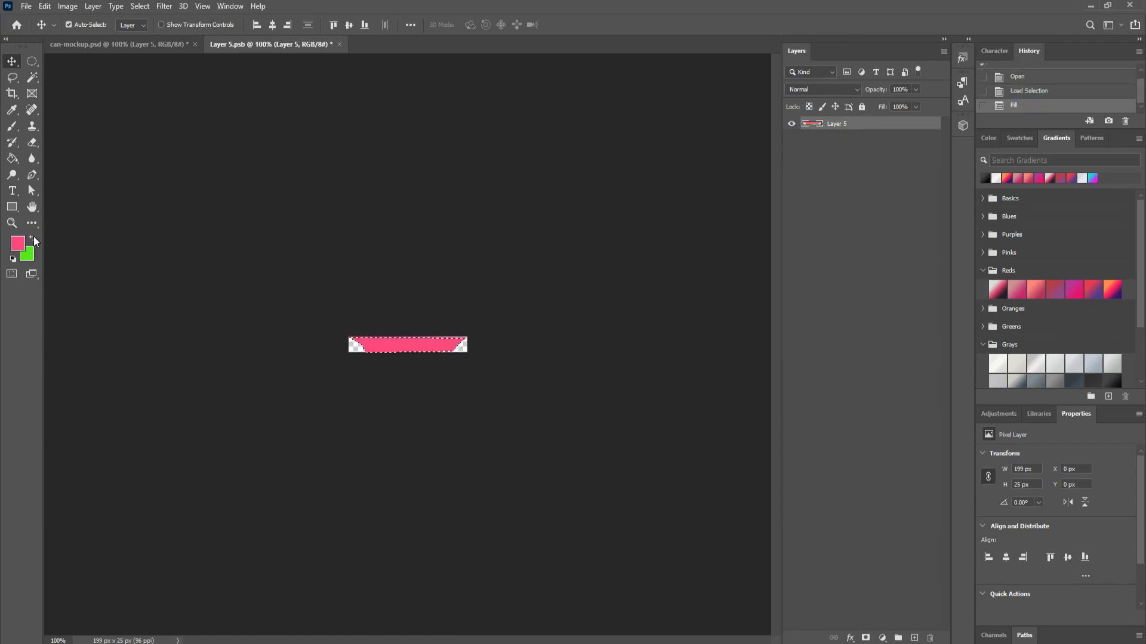
key("ctrl+d")
key("ctrl+s")
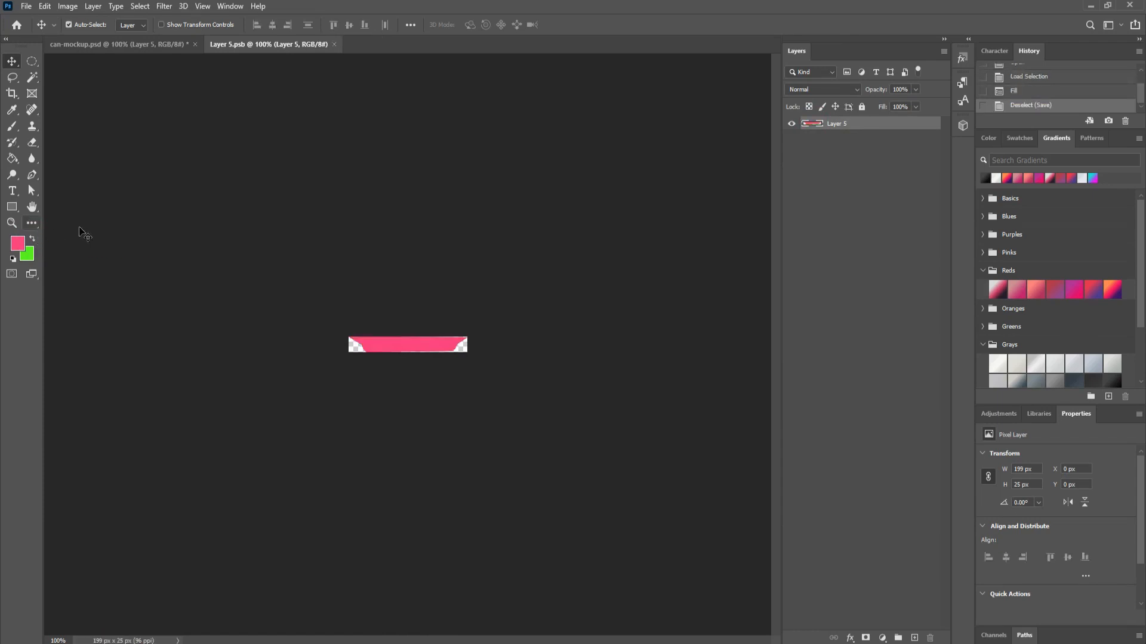
left_click(120, 44)
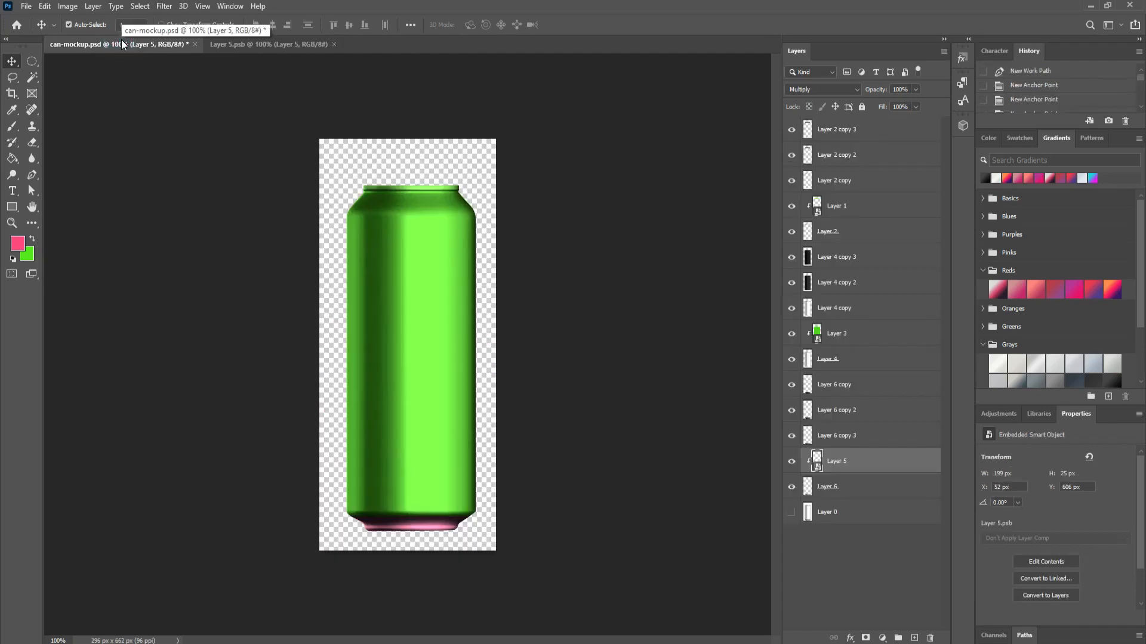
left_click(256, 45)
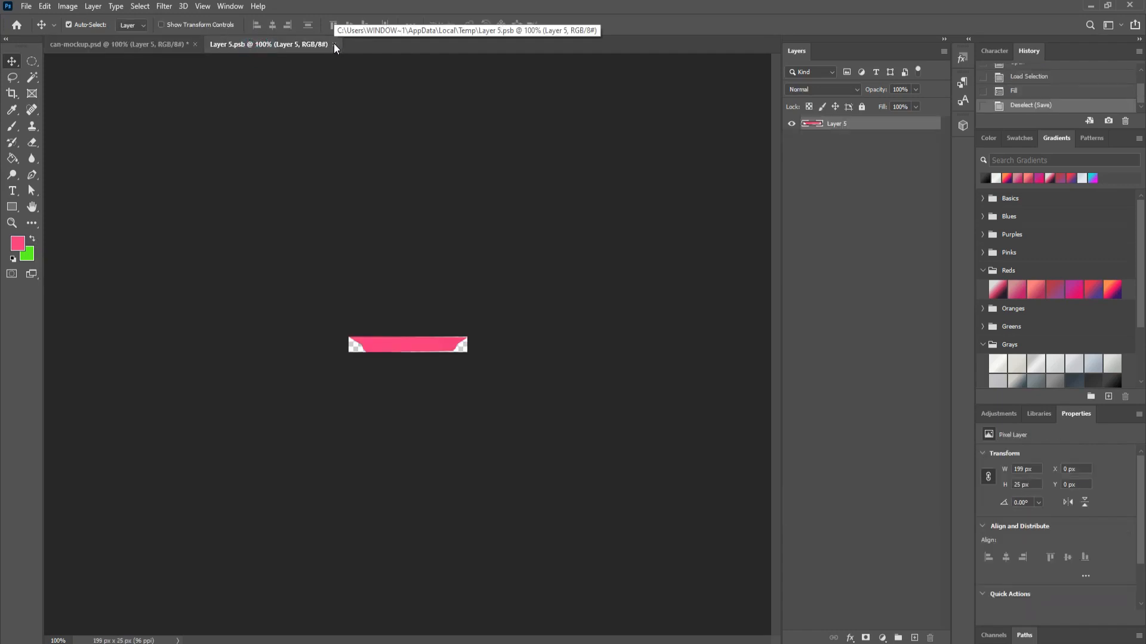
left_click(334, 44)
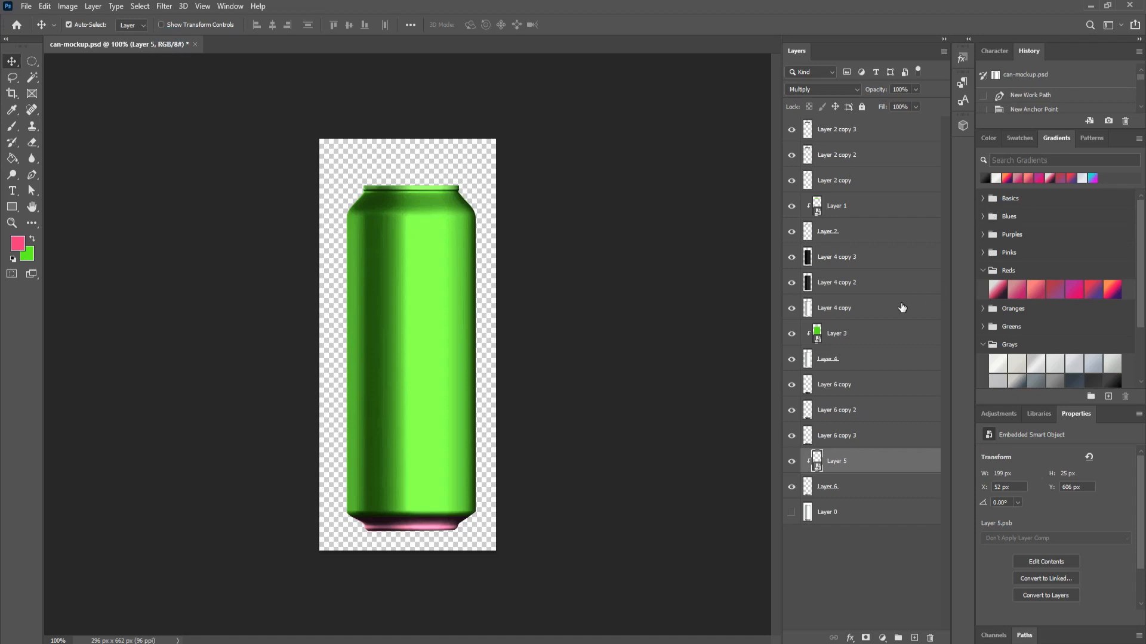
Step: Open Layer 1's contents, fill the rim line with pink, save and close Layer 1.psb
double_click(848, 205)
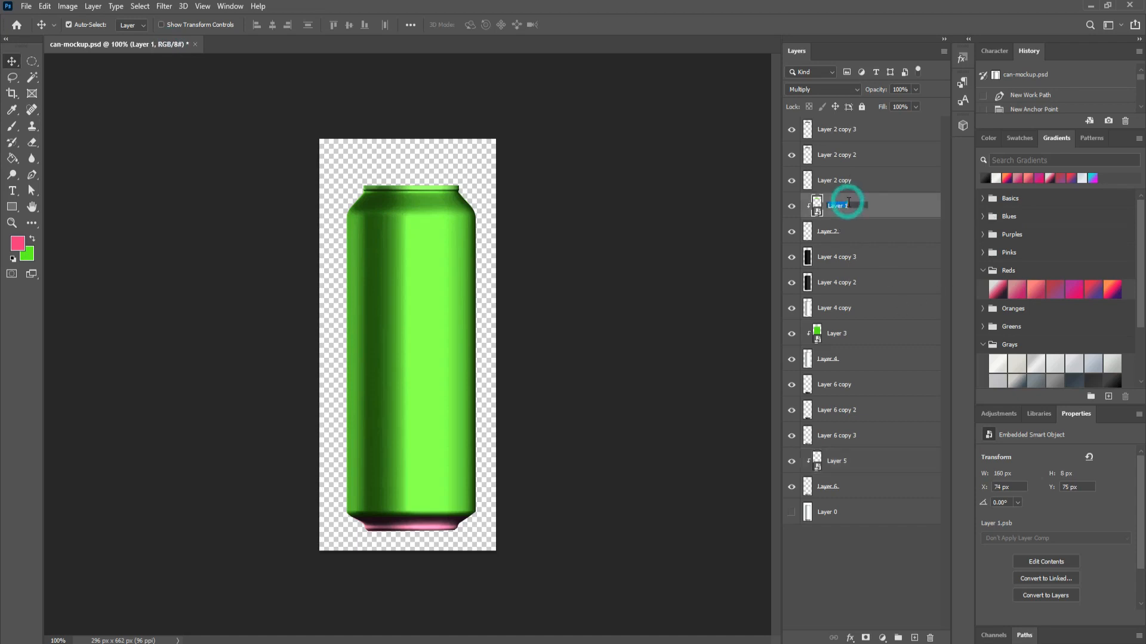
left_click(814, 204)
double_click(817, 206)
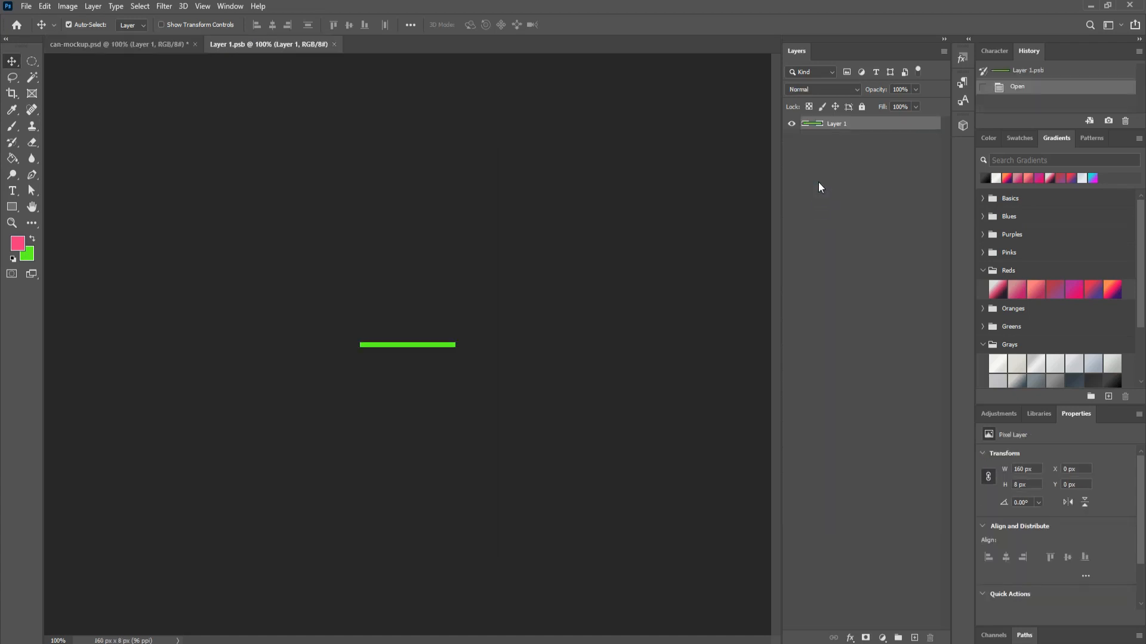
left_click(814, 128, "ctrl")
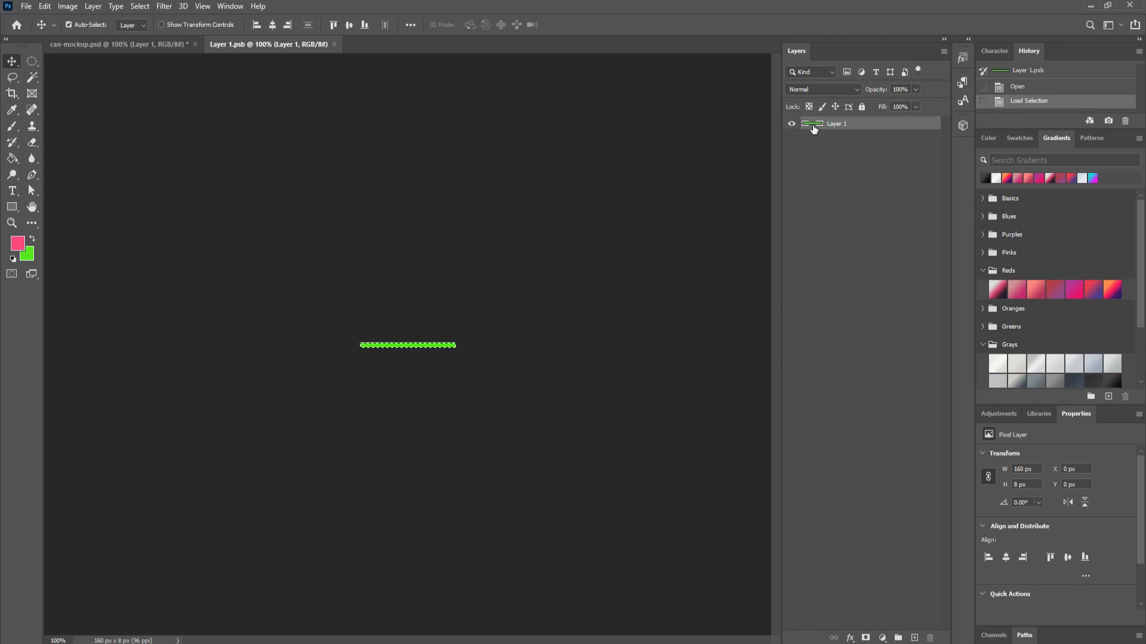
key("alt+BackSpace")
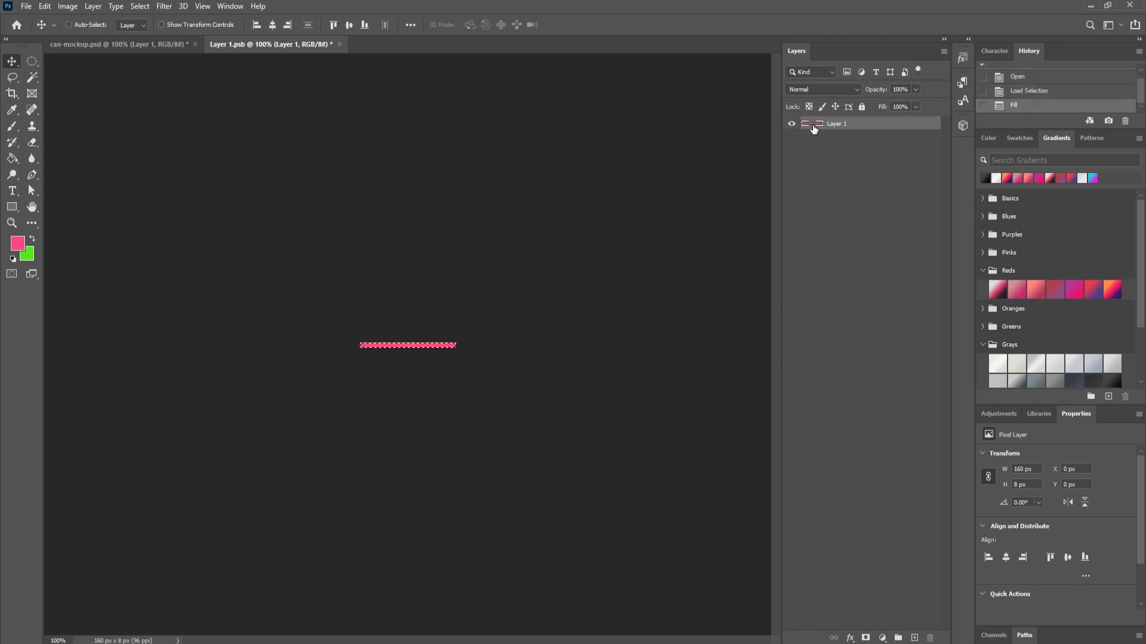
key("ctrl+d")
key("ctrl+s")
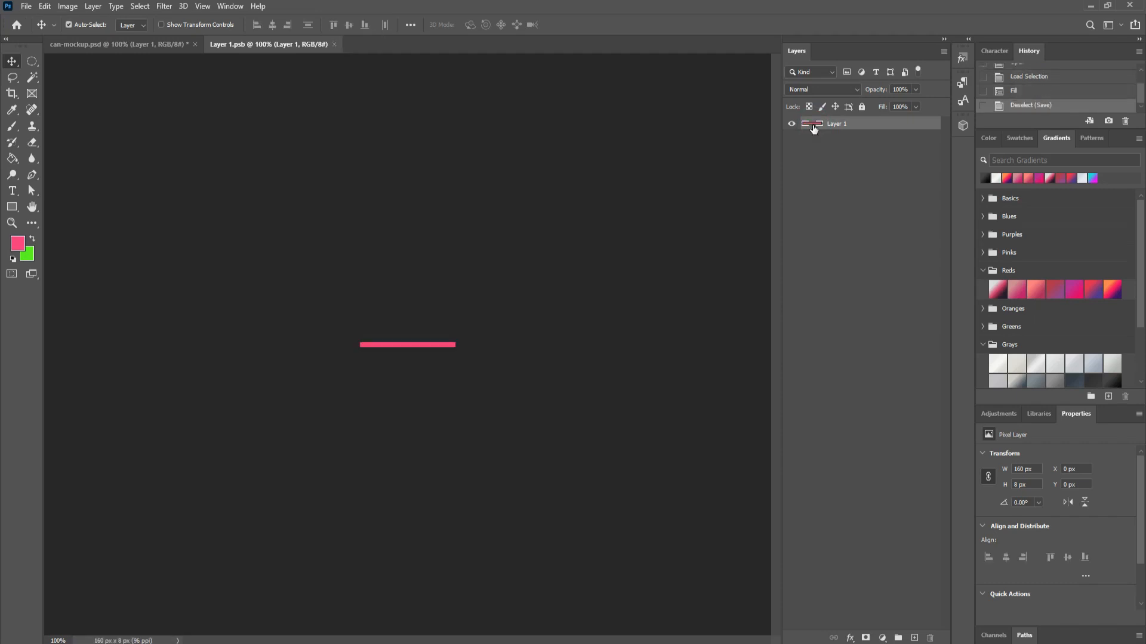
left_click(334, 44)
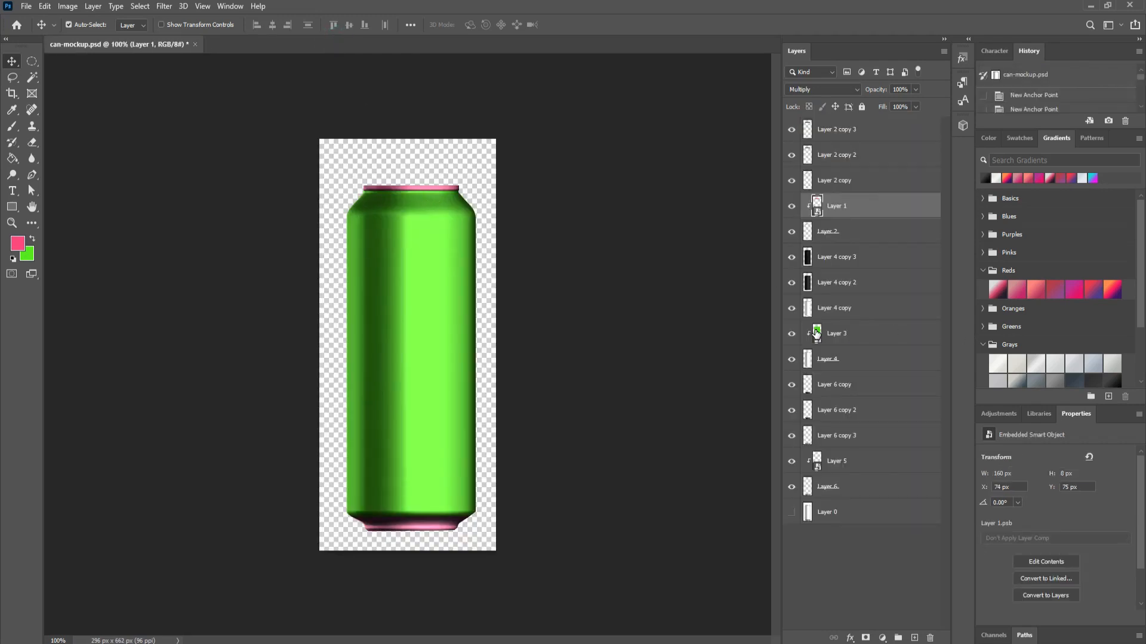
Step: Open Layer 3's contents, fill the body shape with #eb1355, save and close Layer 3.psb
double_click(816, 332)
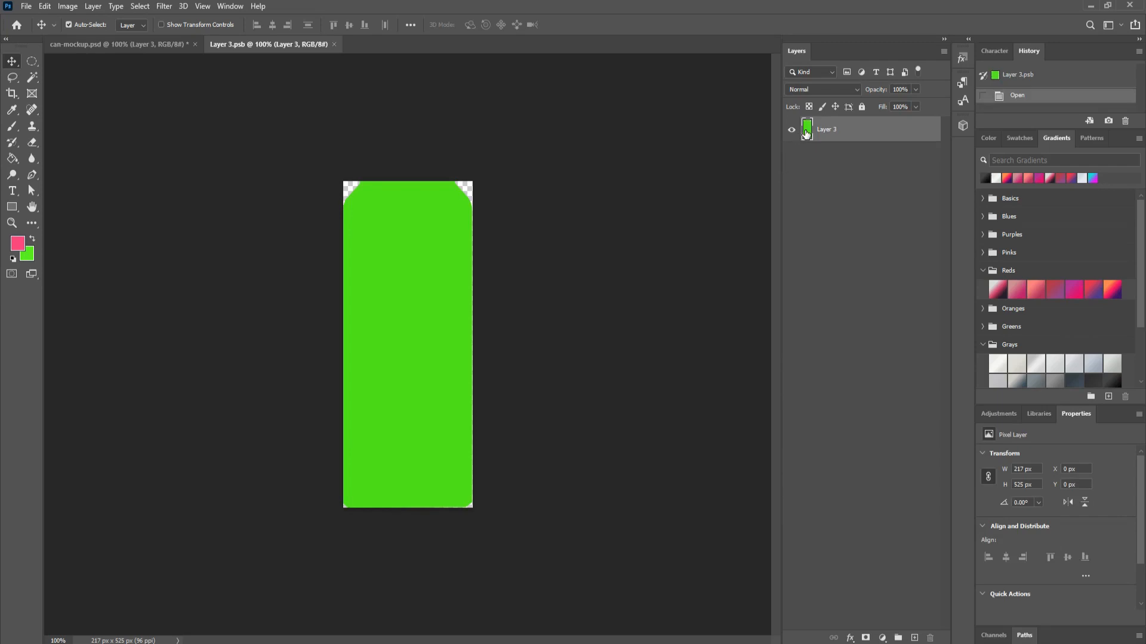
left_click(805, 130, "ctrl")
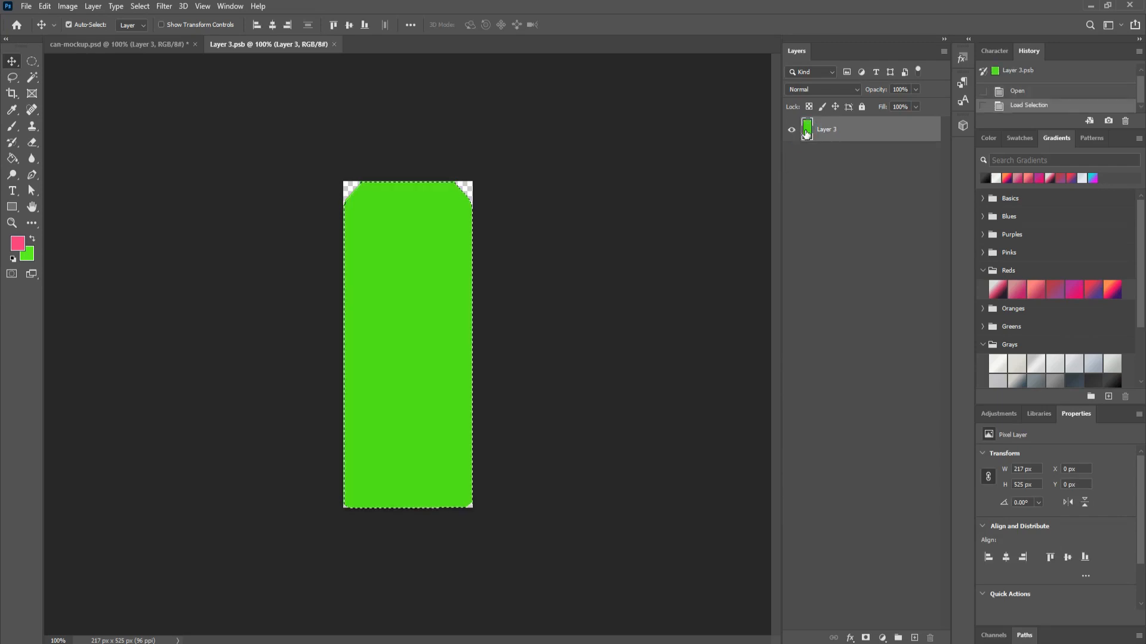
left_click(18, 244)
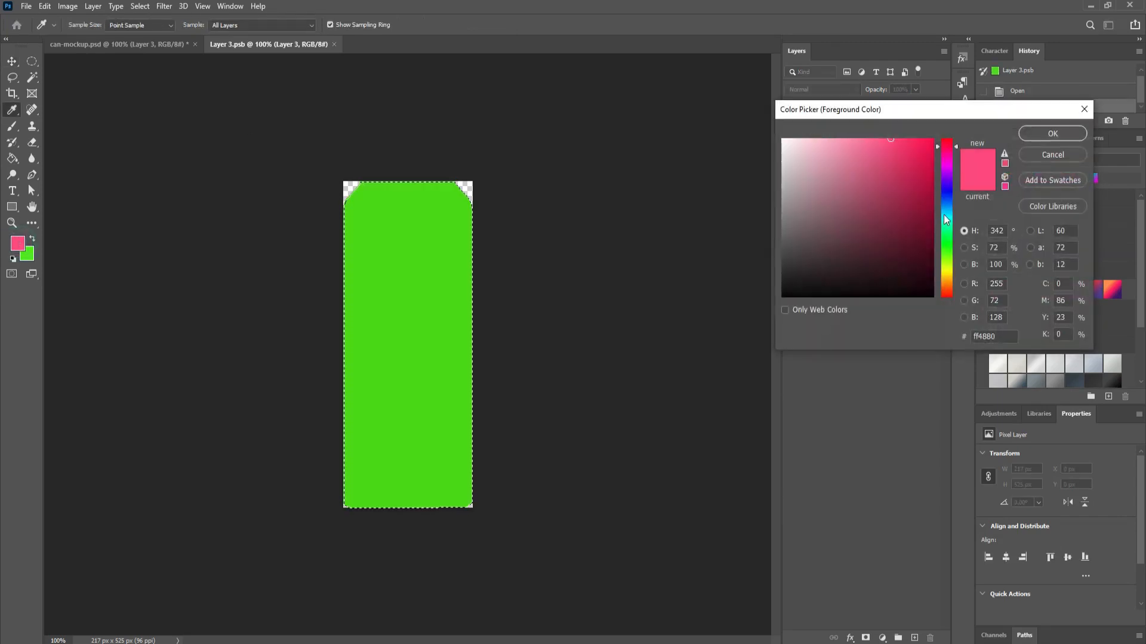
left_click(922, 153)
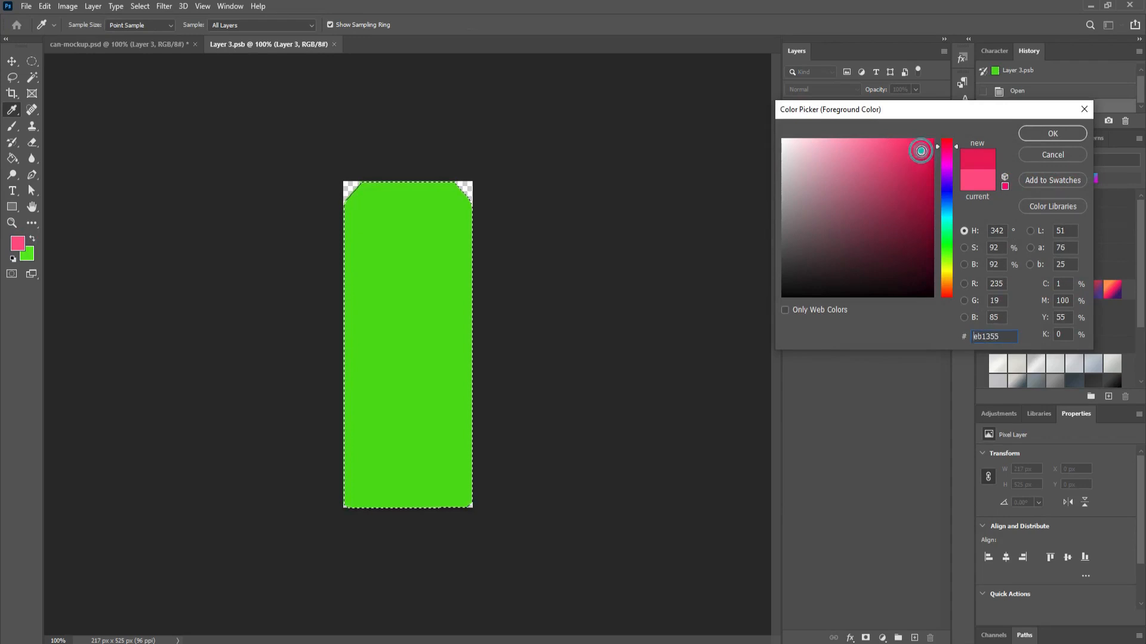
left_click(1052, 133)
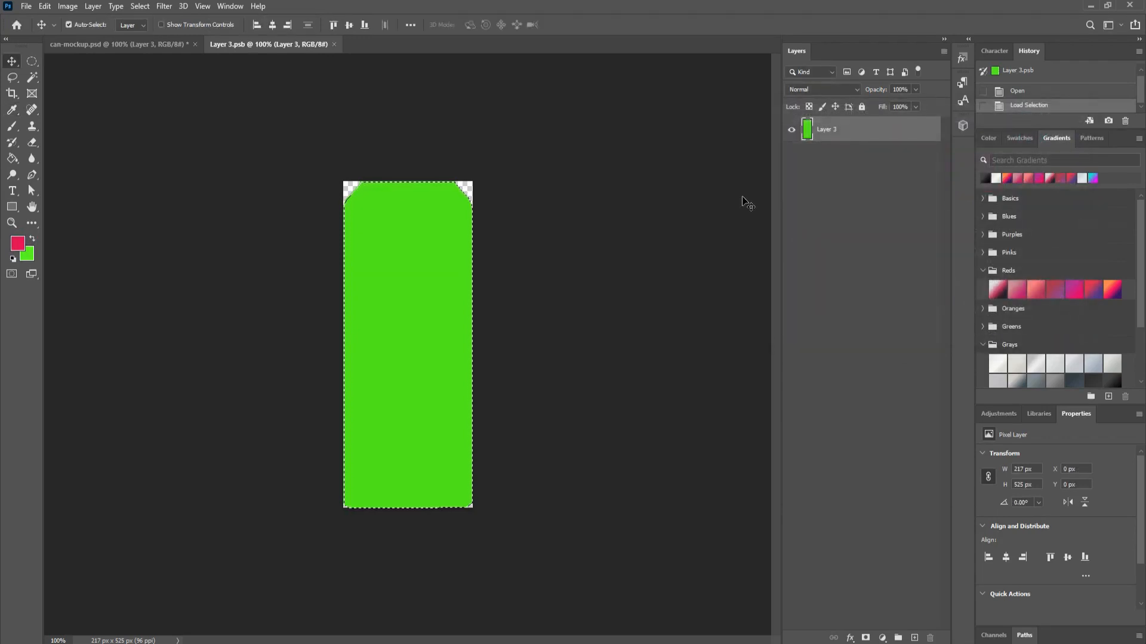
key("alt+BackSpace")
key("ctrl+d")
key("ctrl+s")
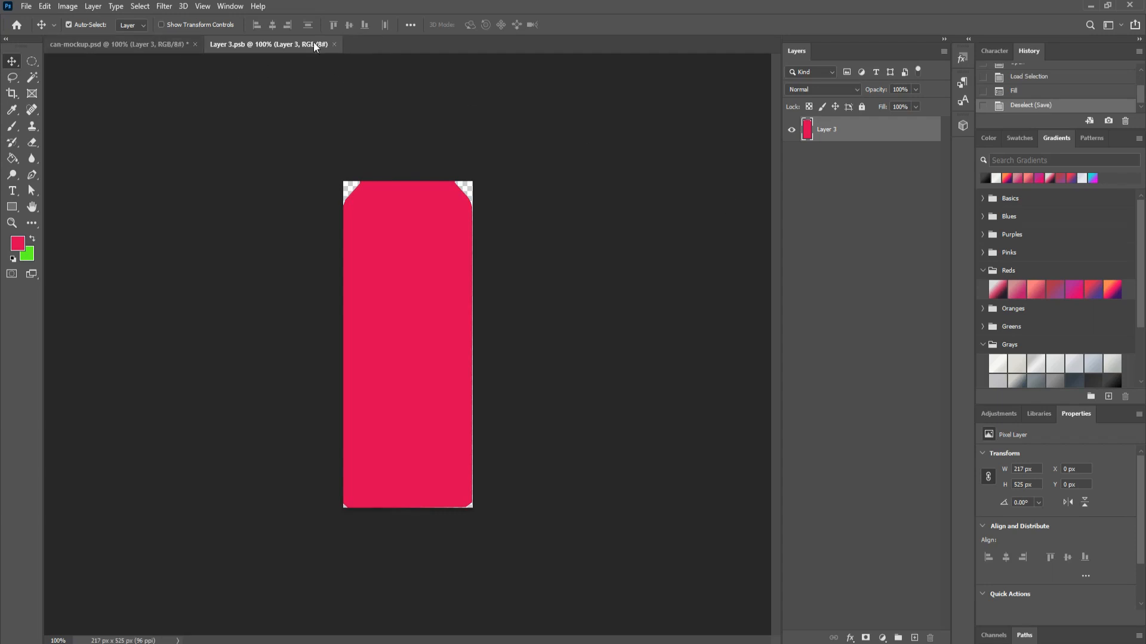
left_click(335, 45)
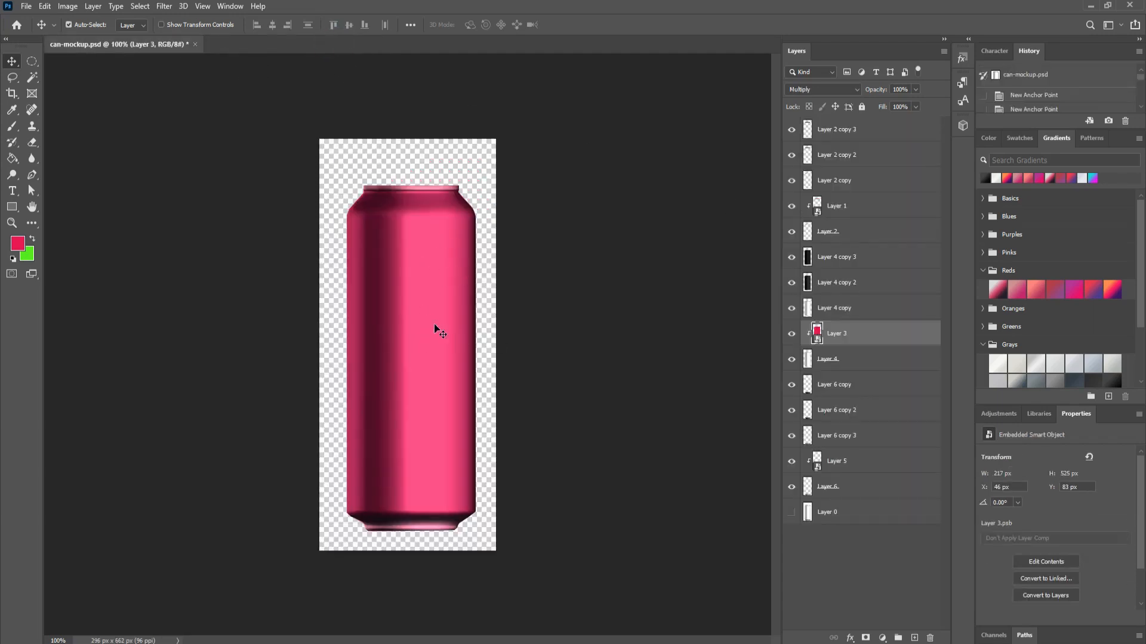